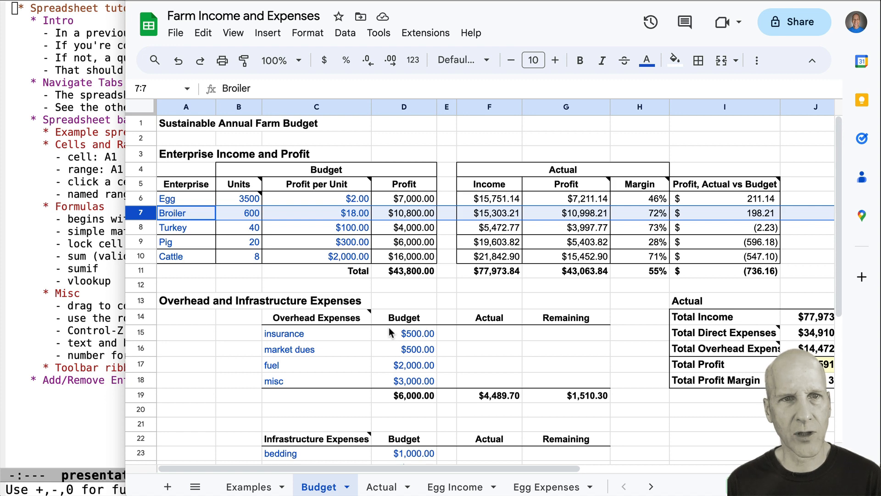
- Open the Examples sheet and select cell B5, the range B5:C9 and the empty cell C3 in the livestock table
{"action": "left_click", "coordinate": [250, 487]}
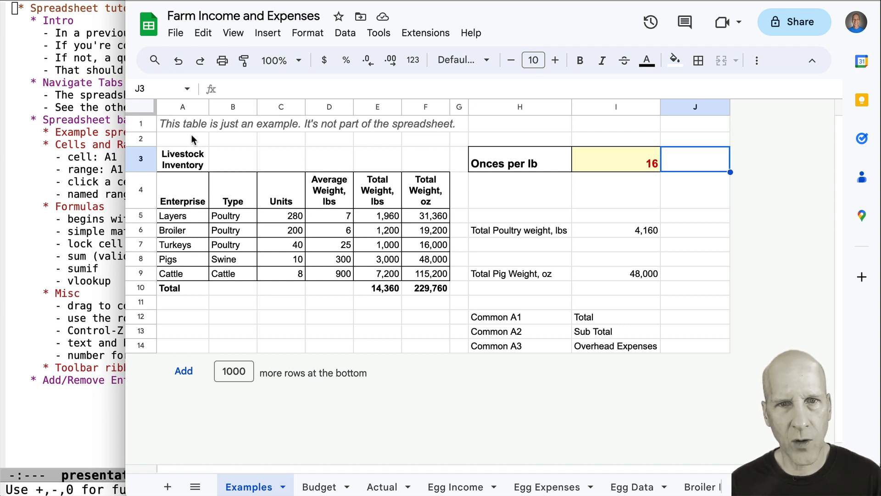
{"action": "left_click", "coordinate": [225, 216]}
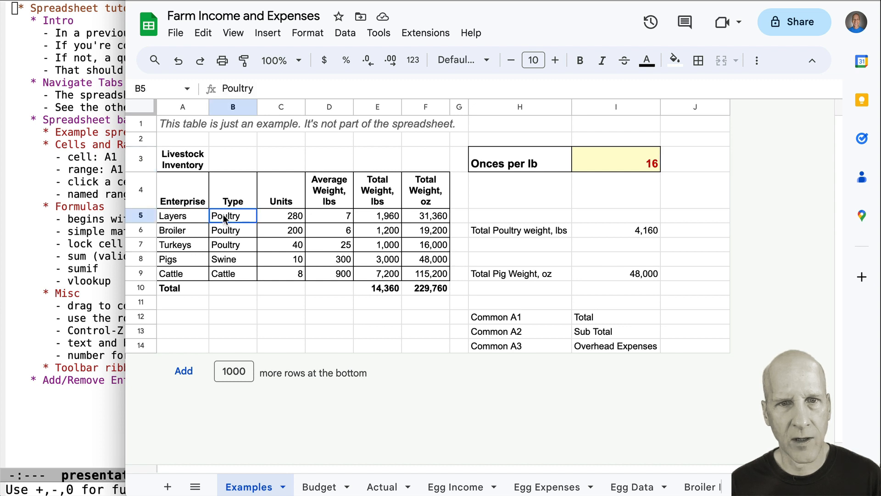
{"action": "left_click_drag", "start_coordinate": [225, 217], "coordinate": [293, 274]}
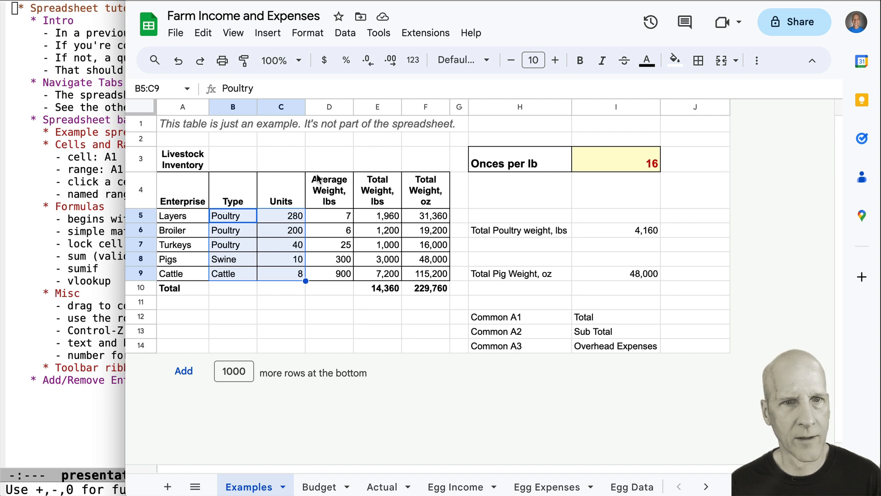
{"action": "left_click", "coordinate": [281, 159]}
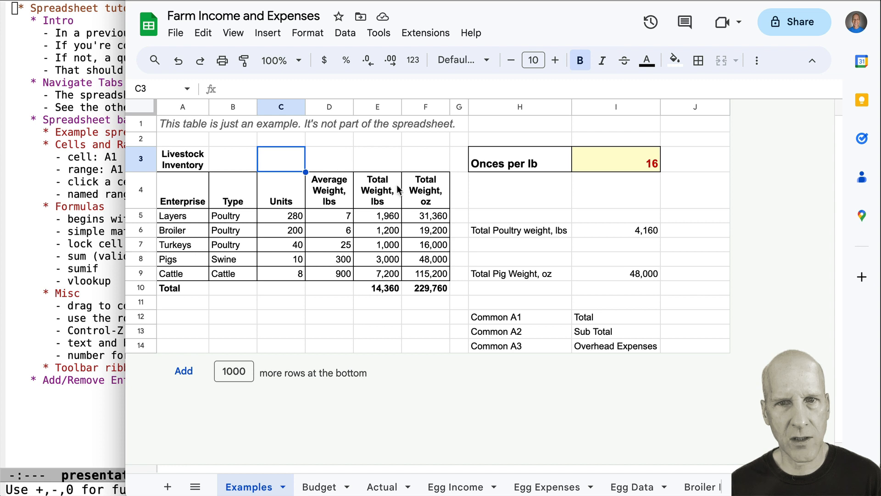
- Examine the cell references in the formula in F5, the Layers total weight in ounces
{"action": "left_click", "coordinate": [425, 216]}
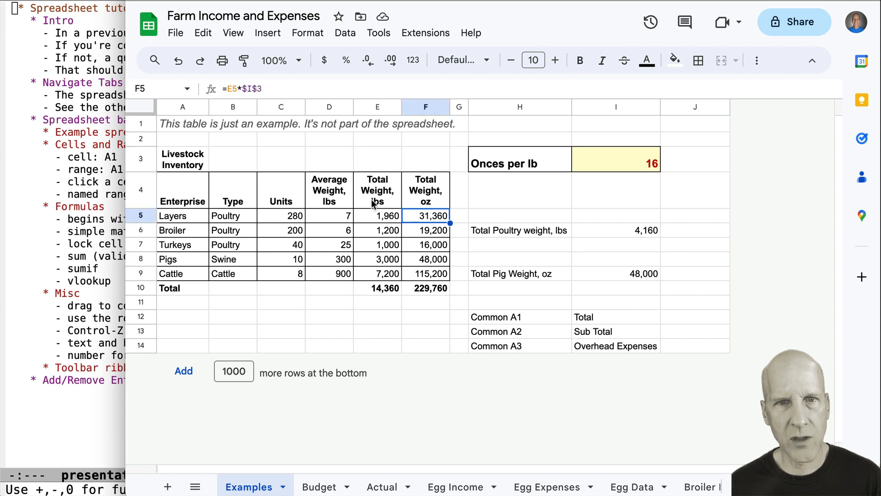
{"action": "left_click", "coordinate": [233, 89]}
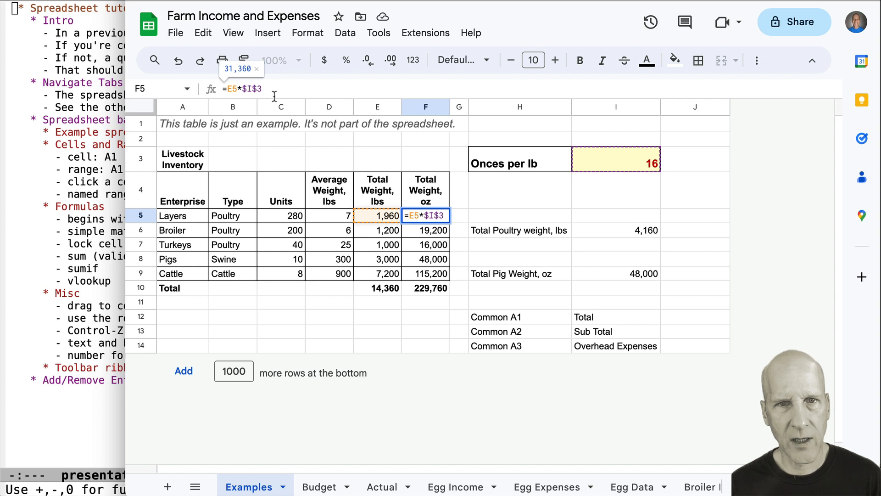
{"action": "left_click", "coordinate": [417, 214]}
{"action": "left_click", "coordinate": [429, 230]}
{"action": "double_click", "coordinate": [427, 217]}
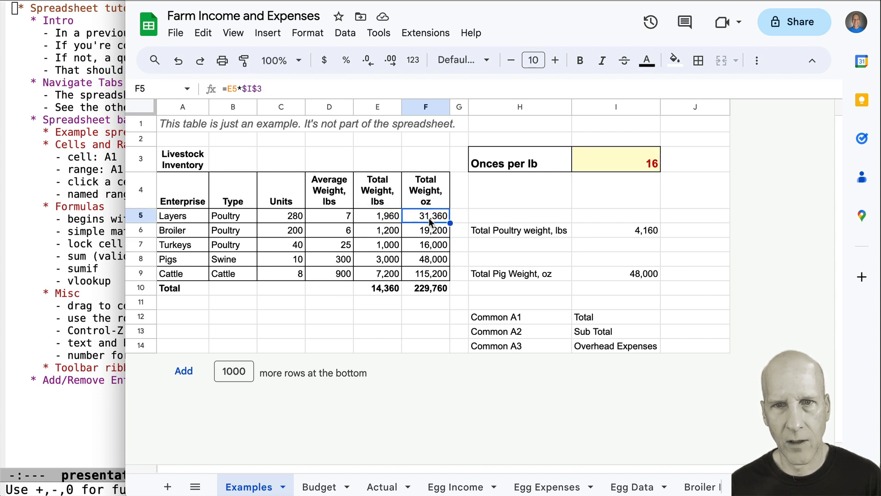
{"action": "left_click", "coordinate": [417, 216]}
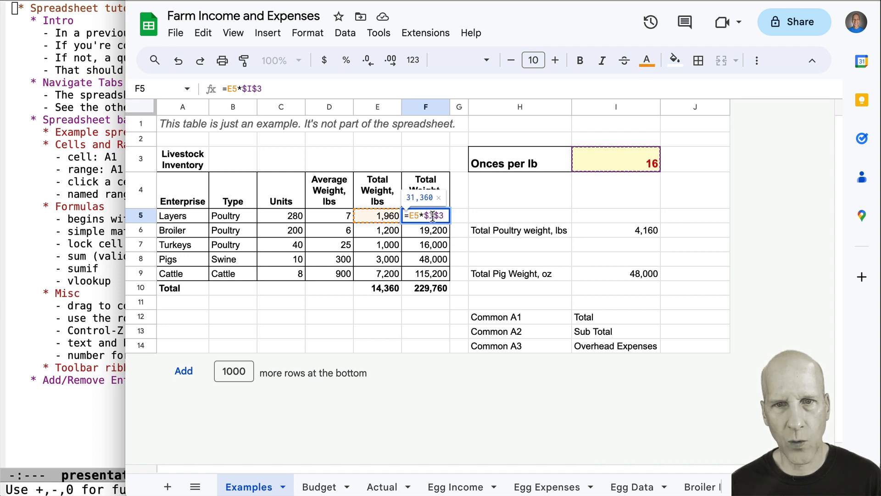
{"action": "left_click", "coordinate": [433, 216]}
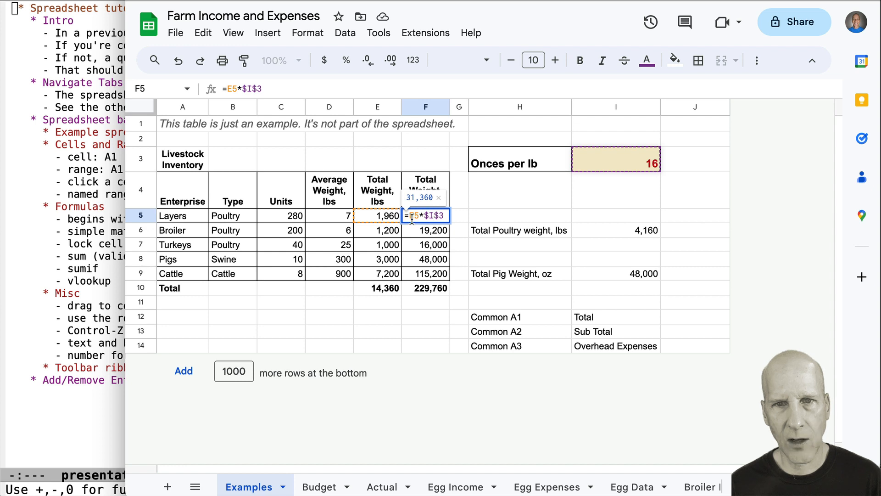
{"action": "left_click", "coordinate": [413, 216]}
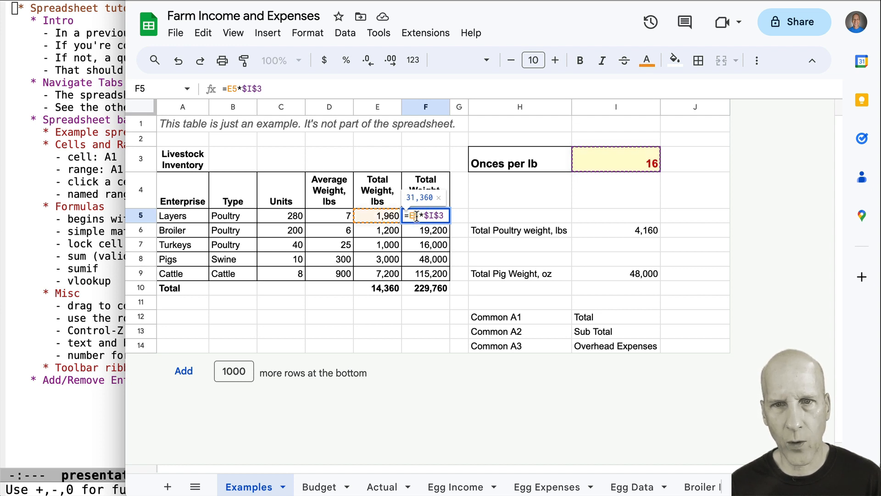
- Examine the ranges used by the SUMIF formula in I6 and the VLOOKUP formula in I9
{"action": "left_click", "coordinate": [625, 230]}
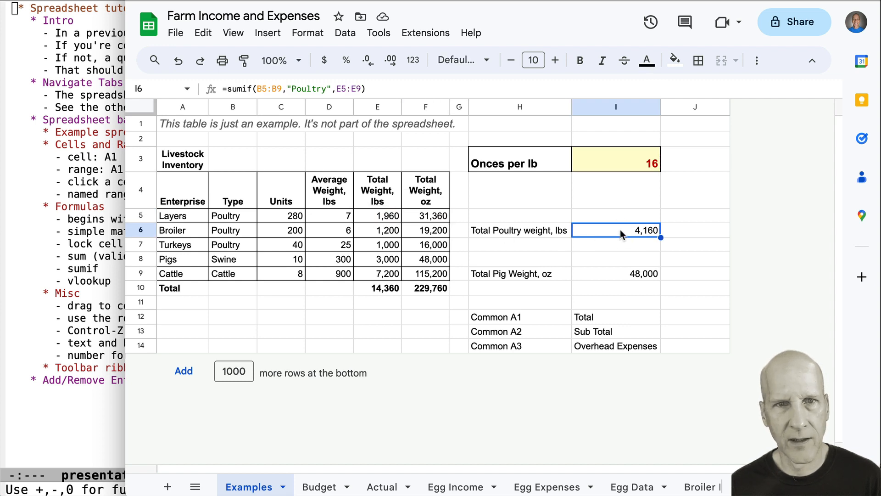
{"action": "left_click", "coordinate": [272, 90]}
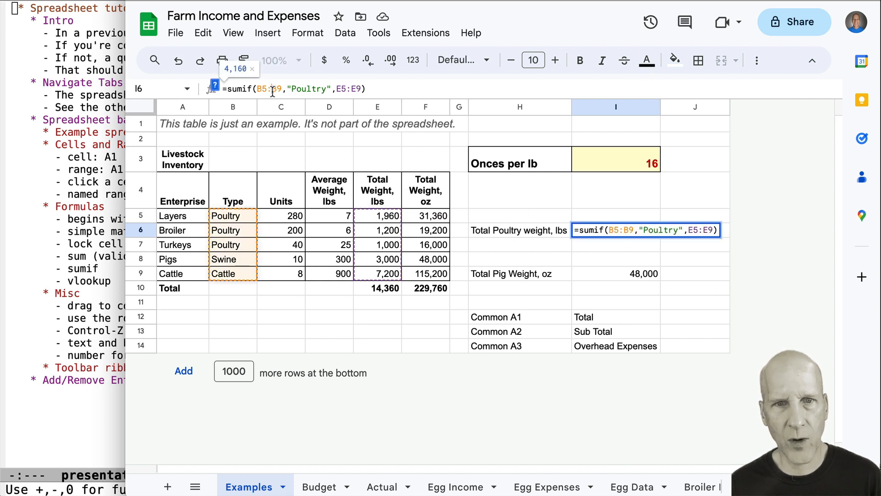
{"action": "left_click", "coordinate": [342, 89]}
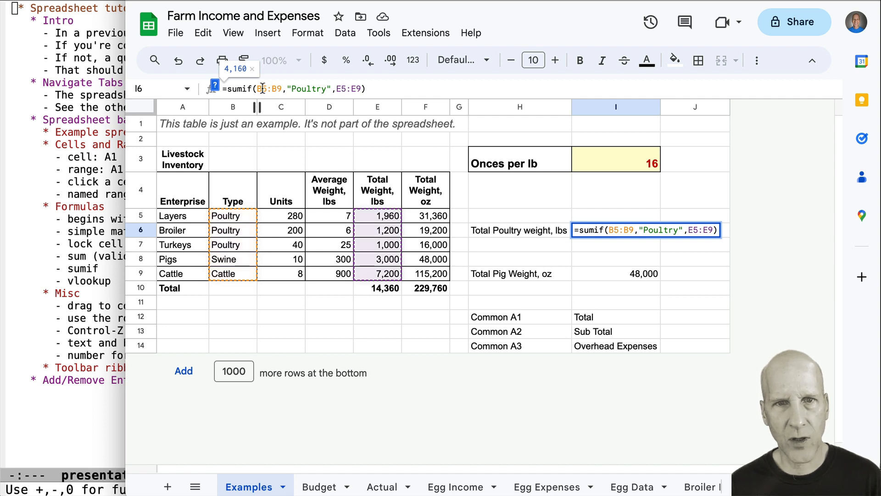
{"action": "left_click", "coordinate": [277, 88]}
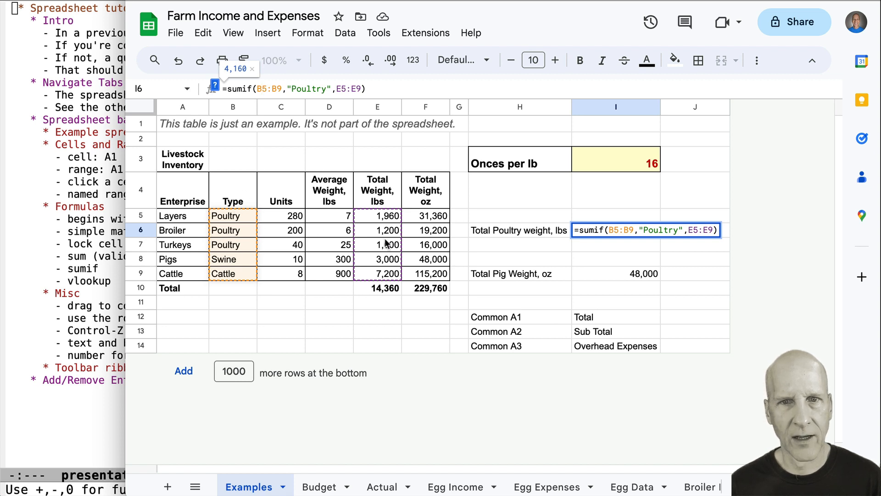
{"action": "left_click", "coordinate": [342, 88]}
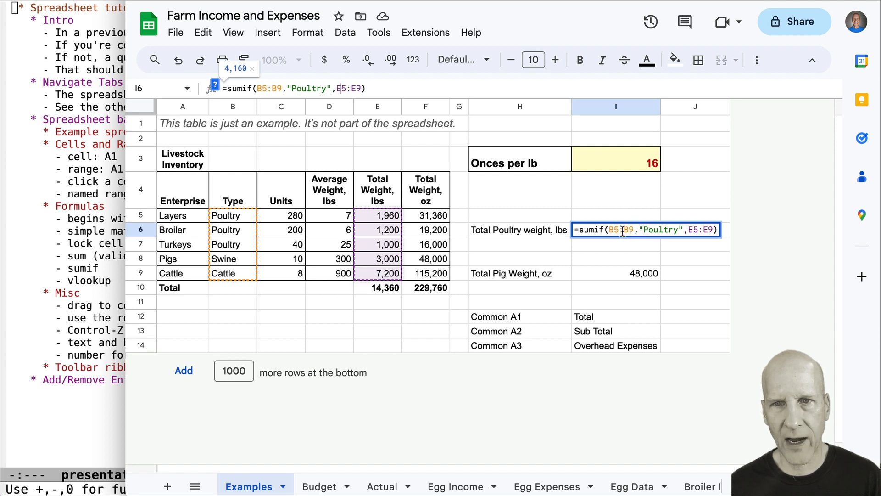
{"action": "left_click", "coordinate": [622, 273]}
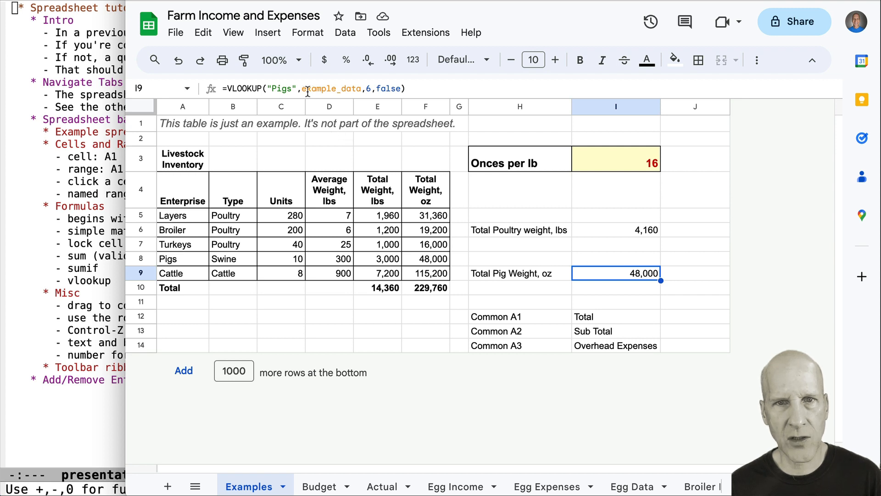
{"action": "left_click", "coordinate": [329, 89]}
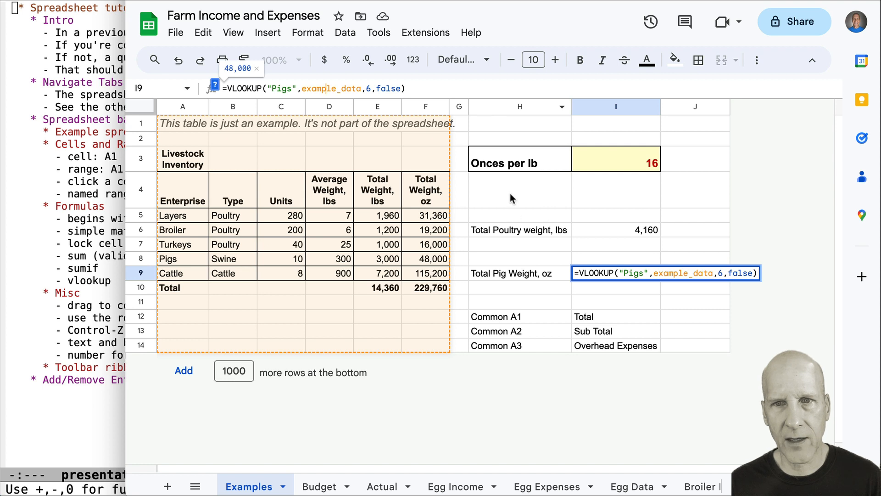
- Try to name the range H4:I6 as some_name
{"action": "left_click_drag", "start_coordinate": [510, 194], "coordinate": [601, 233]}
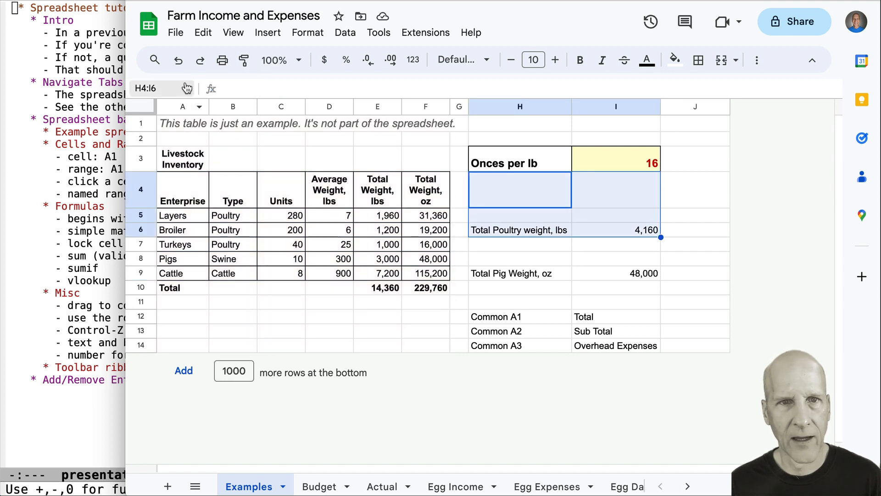
{"action": "left_click", "coordinate": [164, 88]}
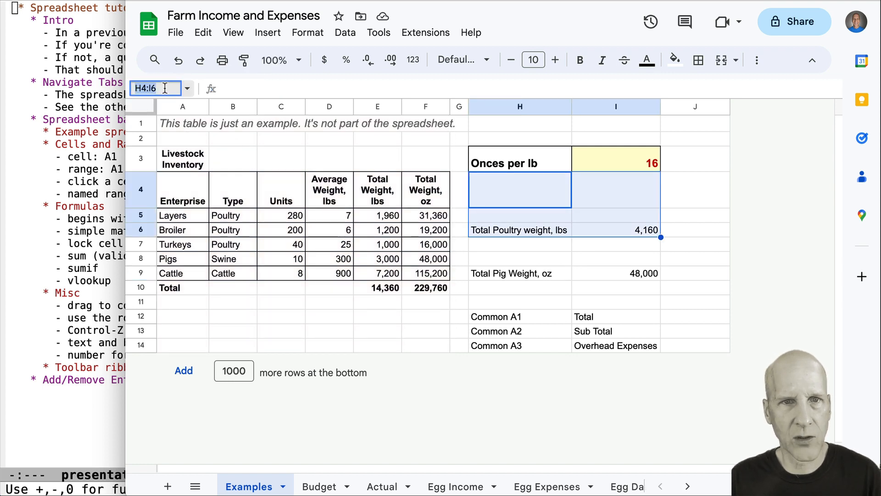
{"action": "type", "text": "some_an"}
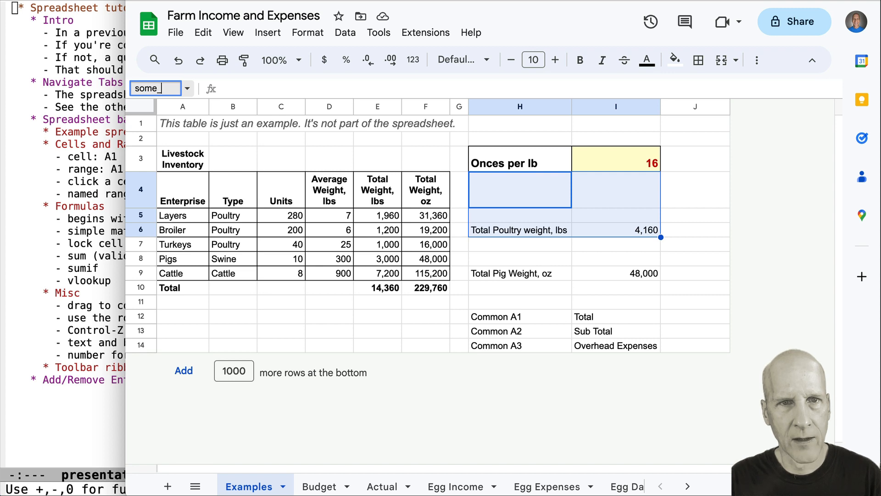
{"action": "key", "text": "BackSpace"}
{"action": "key", "text": "BackSpace"}
{"action": "type", "text": "name"}
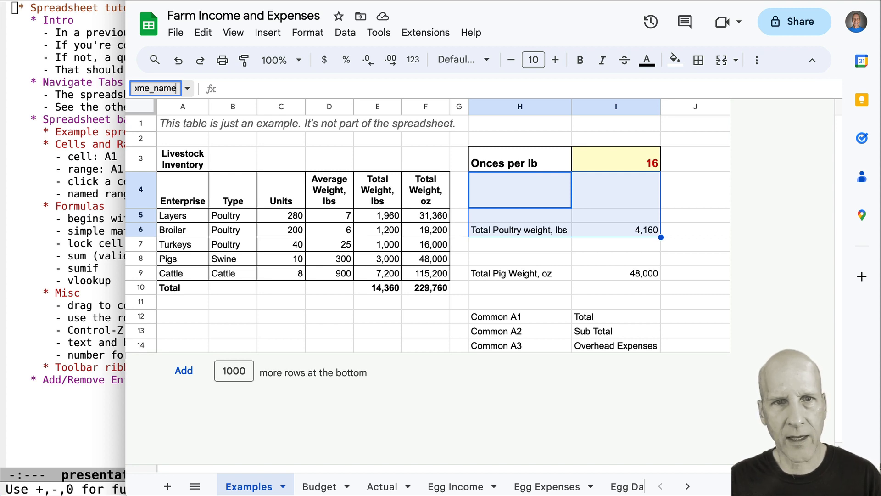
{"action": "key", "text": "Return"}
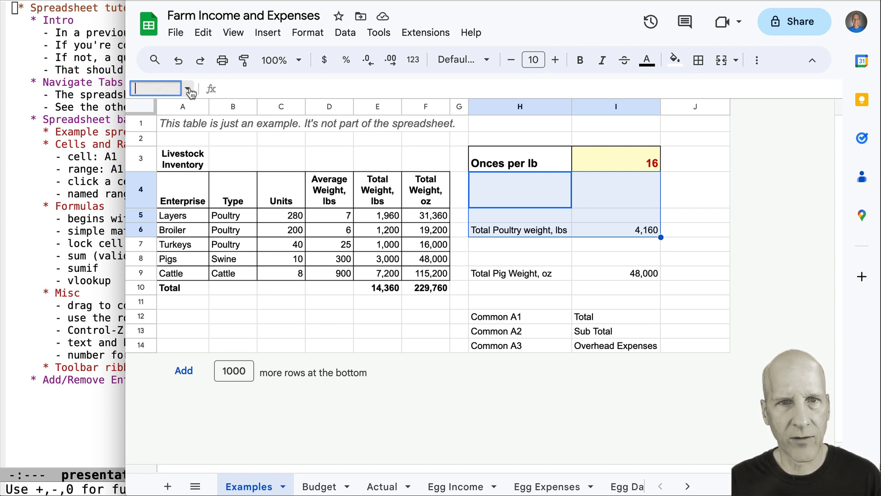
- Go to the named range broiler_expenses and to the named range broiler_income to view the cells they cover
{"action": "left_click", "coordinate": [189, 90]}
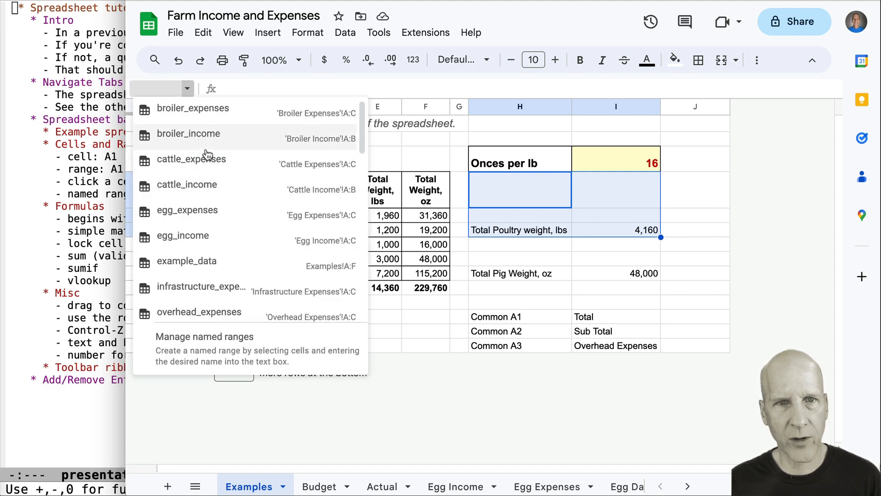
{"action": "left_click", "coordinate": [216, 108]}
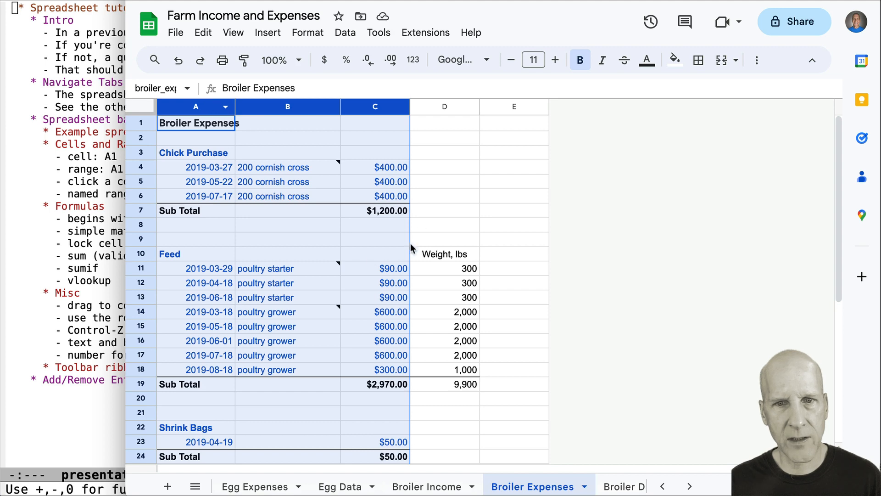
{"action": "left_click", "coordinate": [462, 172]}
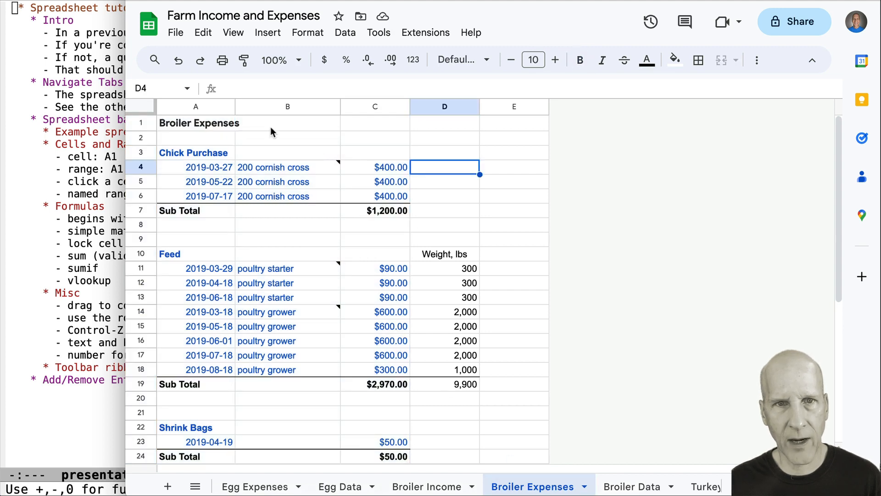
{"action": "left_click", "coordinate": [186, 89]}
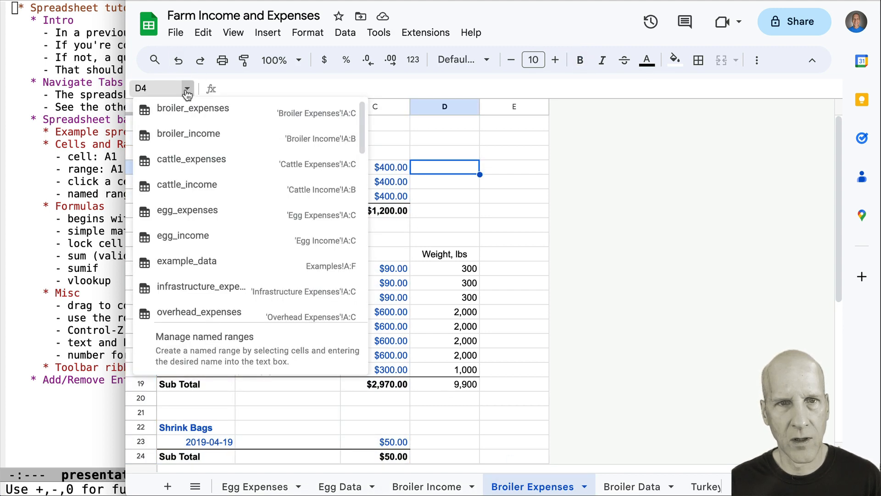
{"action": "left_click", "coordinate": [184, 110]}
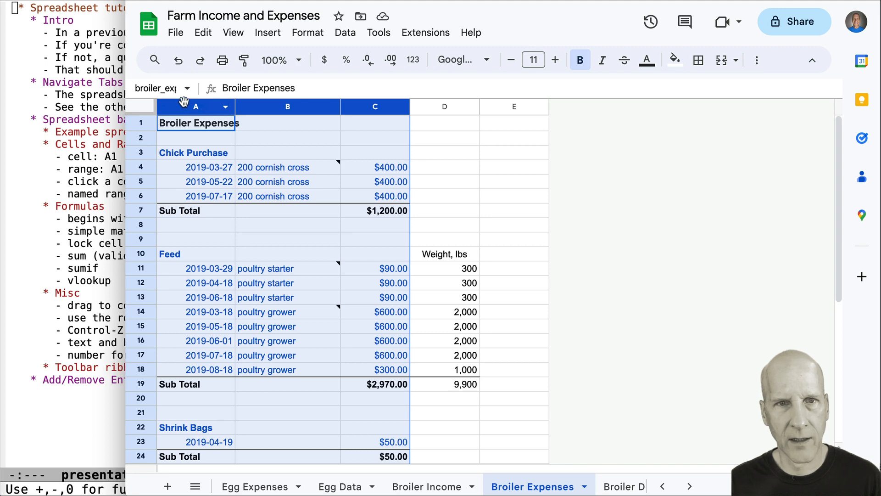
{"action": "left_click", "coordinate": [186, 88]}
{"action": "left_click", "coordinate": [197, 135]}
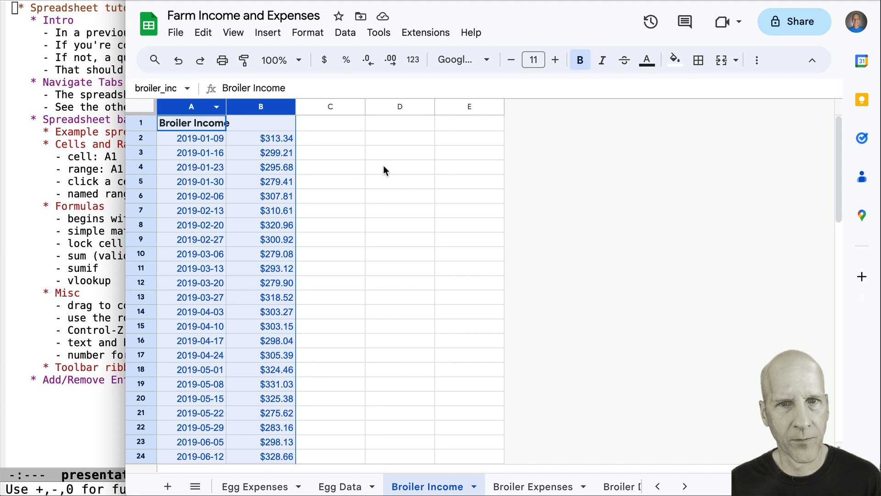
- Return to the Examples sheet and clear the total weight formulas in E5:F9
{"action": "scroll", "coordinate": [270, 485], "scroll_direction": "left", "scroll_amount": 3}
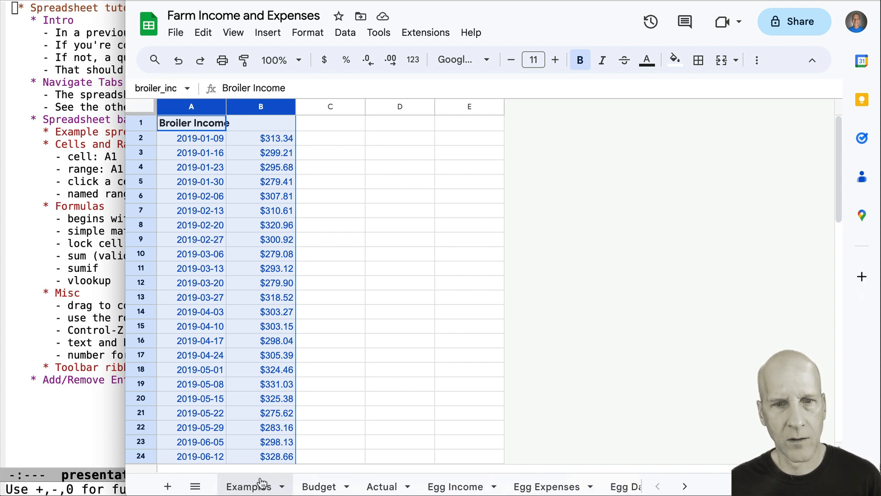
{"action": "left_click", "coordinate": [258, 485]}
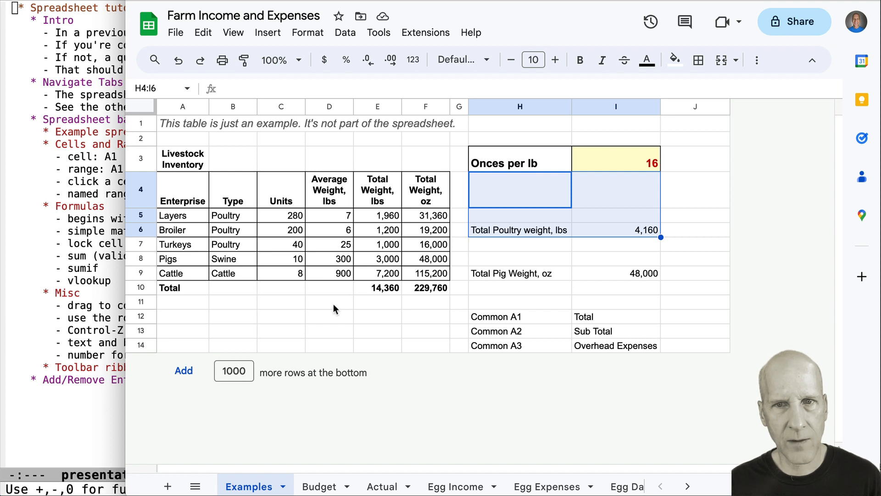
{"action": "left_click", "coordinate": [595, 259]}
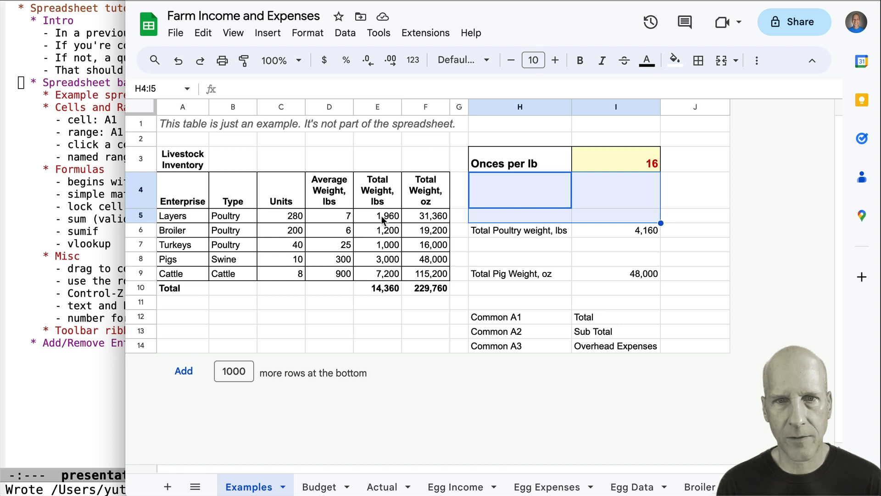
{"action": "left_click_drag", "start_coordinate": [385, 220], "coordinate": [427, 274]}
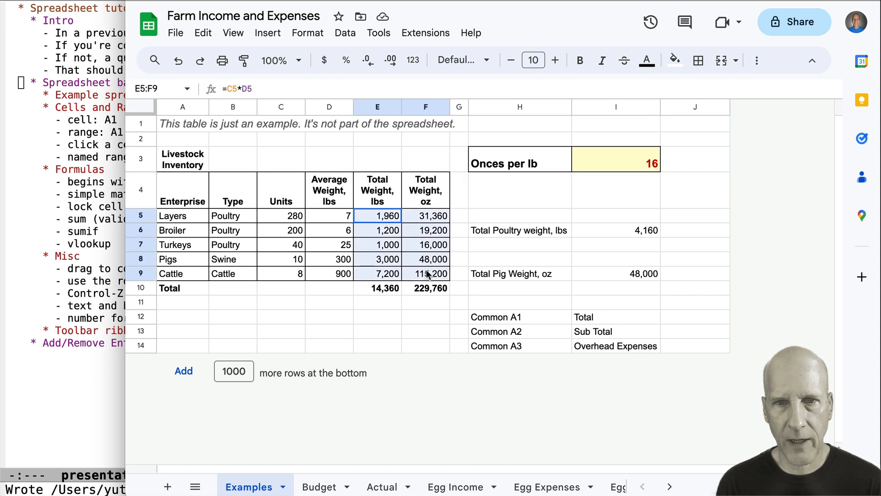
{"action": "key", "text": "Delete"}
- Enter the formula =C5*D5 in E5 and fill it down through E9 for the total weights in lbs
{"action": "left_click", "coordinate": [372, 214]}
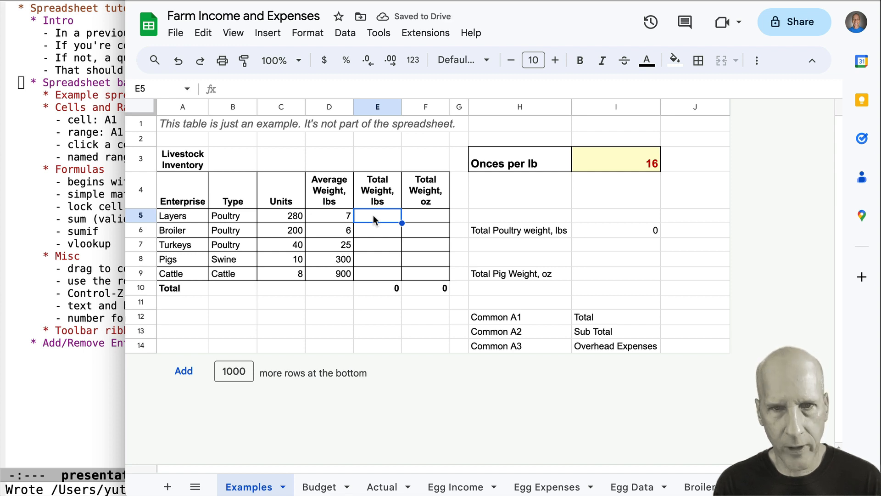
{"action": "type", "text": "="}
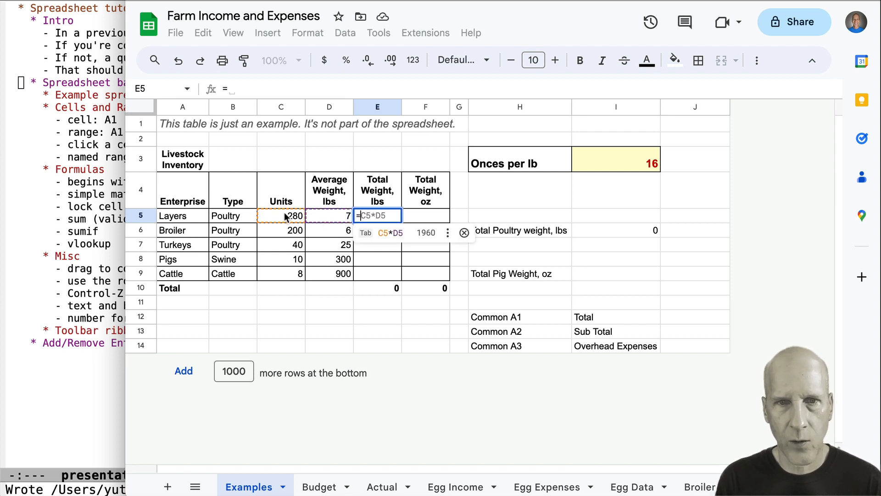
{"action": "left_click", "coordinate": [285, 214]}
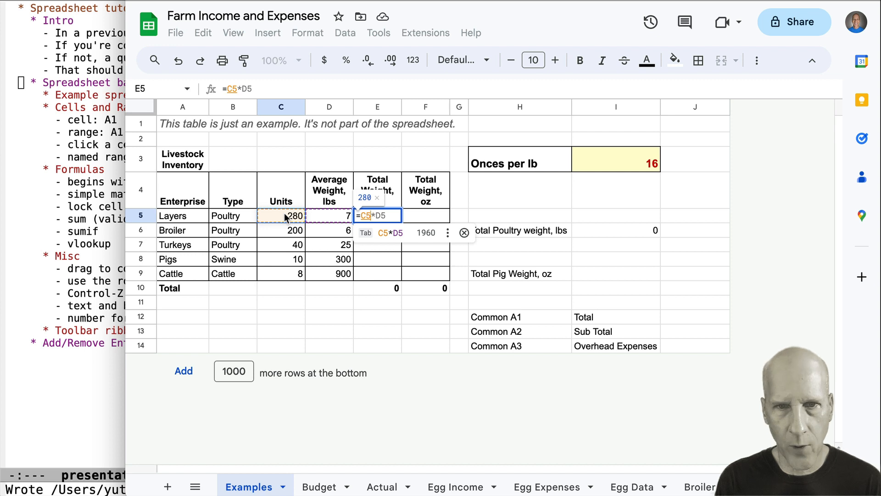
{"action": "type", "text": "*"}
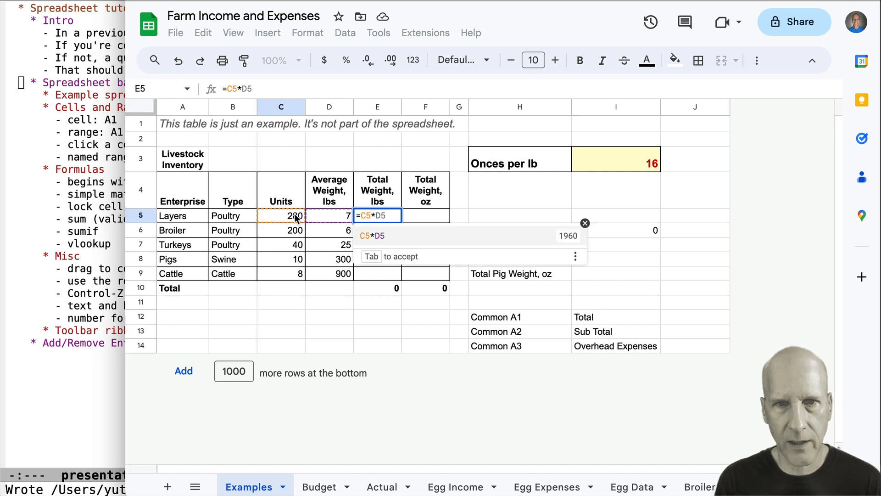
{"action": "left_click", "coordinate": [329, 214]}
{"action": "key", "text": "Return"}
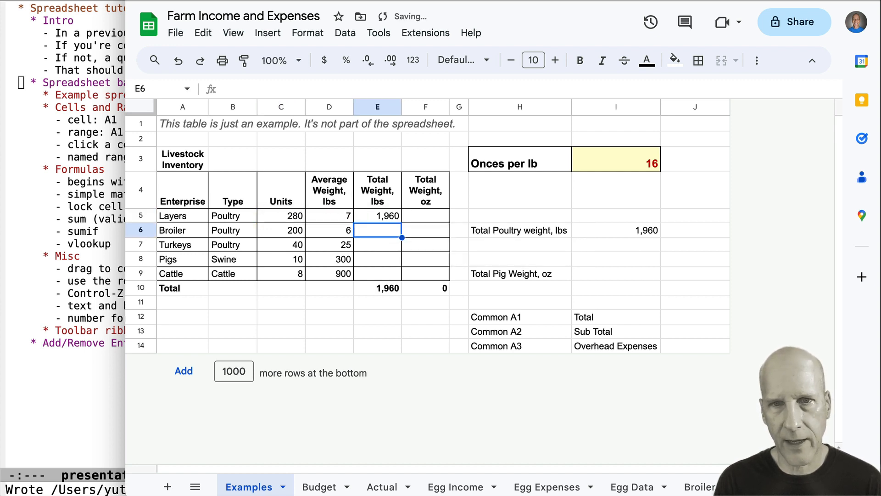
{"action": "left_click", "coordinate": [392, 216]}
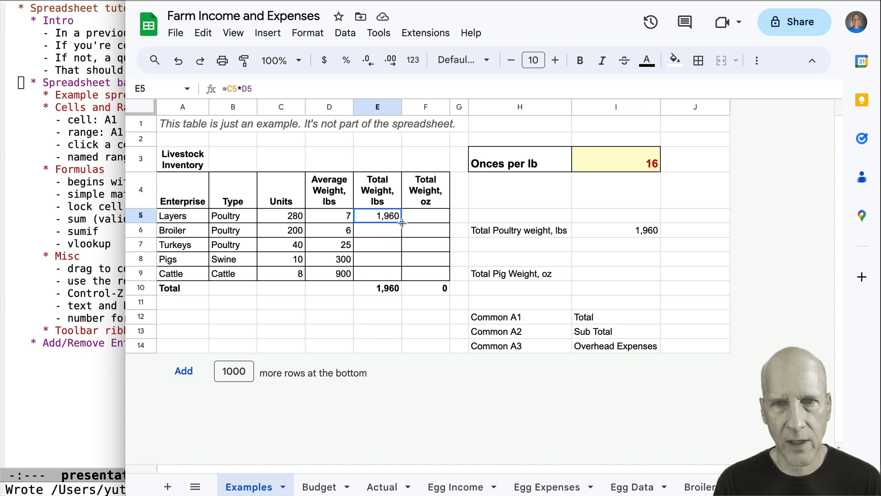
{"action": "left_click_drag", "start_coordinate": [402, 223], "coordinate": [398, 276]}
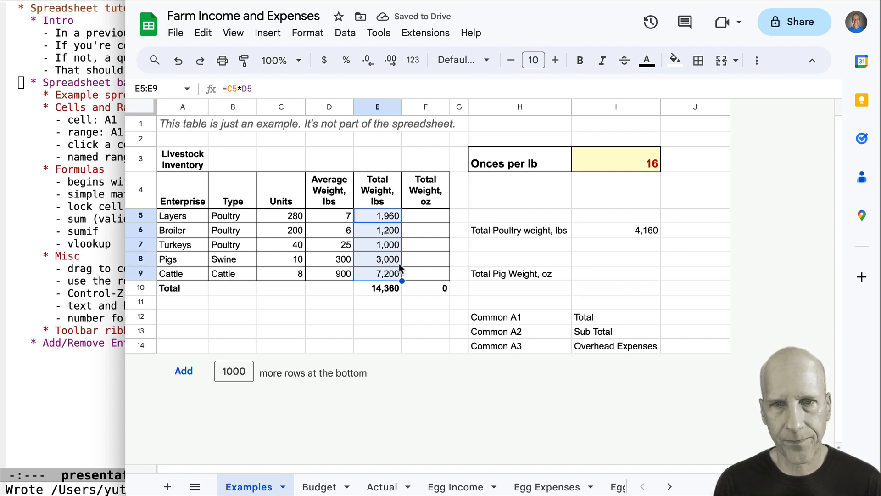
- Enter the formula =E5*I3 in F5 and fill it down through F9 for the total weights in ounces
{"action": "left_click", "coordinate": [427, 219]}
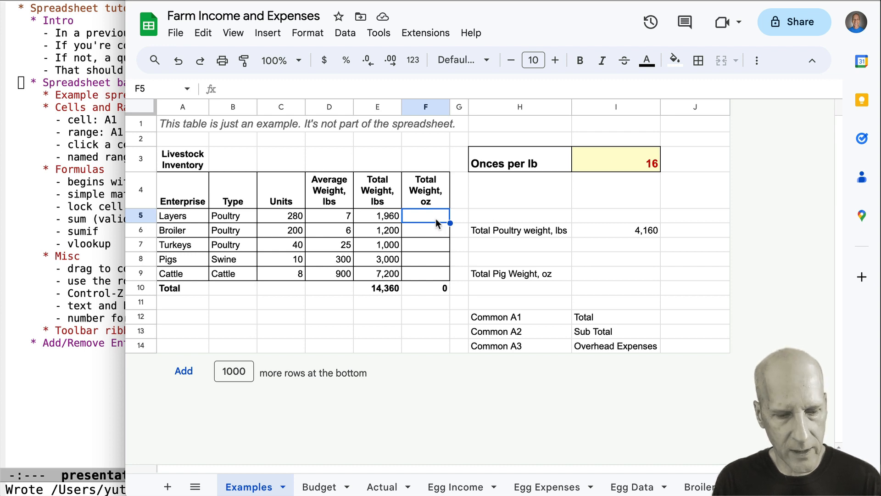
{"action": "type", "text": "="}
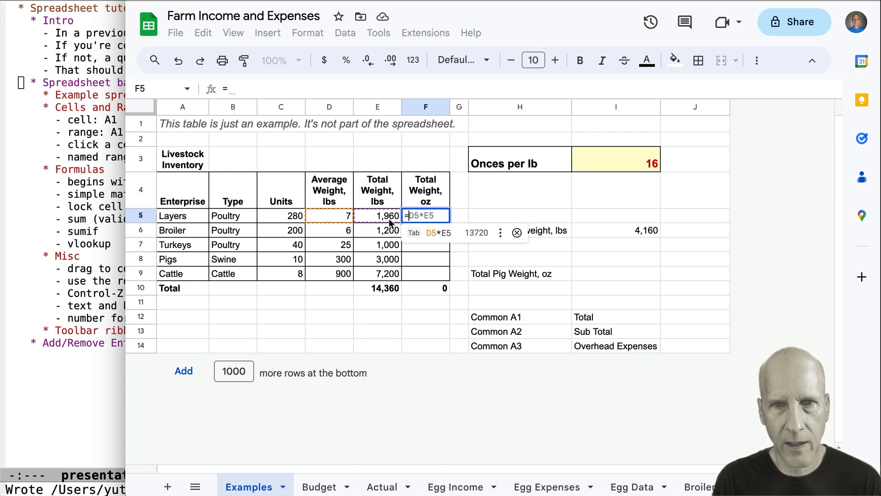
{"action": "type", "text": "E5*"}
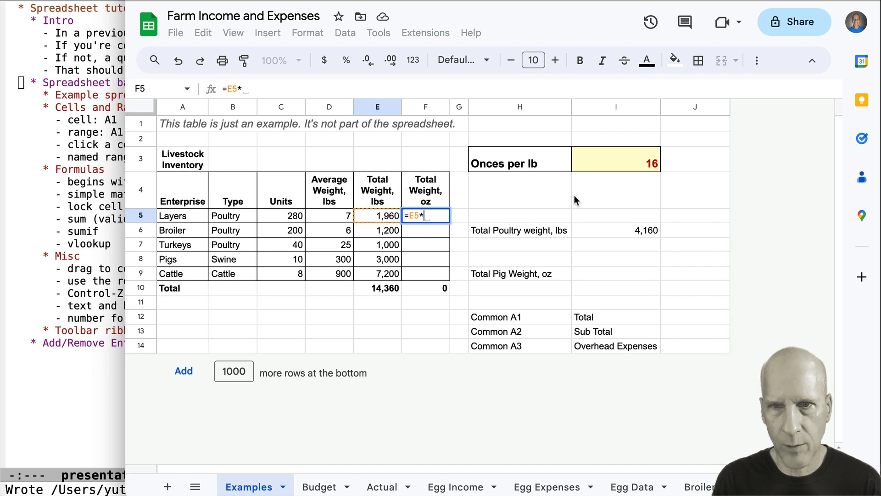
{"action": "left_click", "coordinate": [600, 164]}
{"action": "key", "text": "Return"}
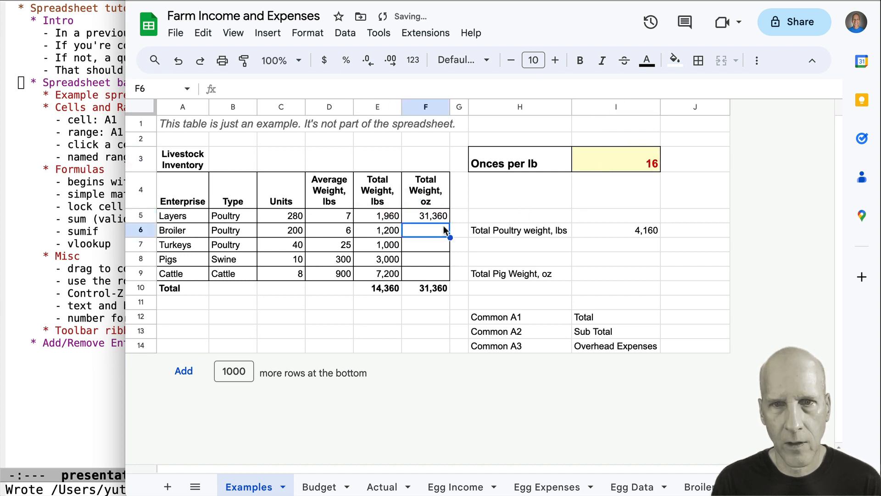
{"action": "left_click", "coordinate": [435, 216]}
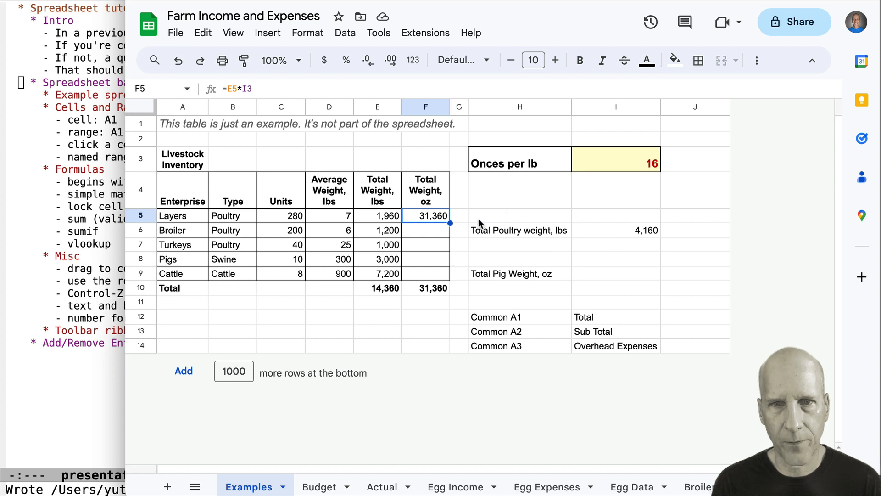
{"action": "left_click_drag", "start_coordinate": [450, 223], "coordinate": [443, 276]}
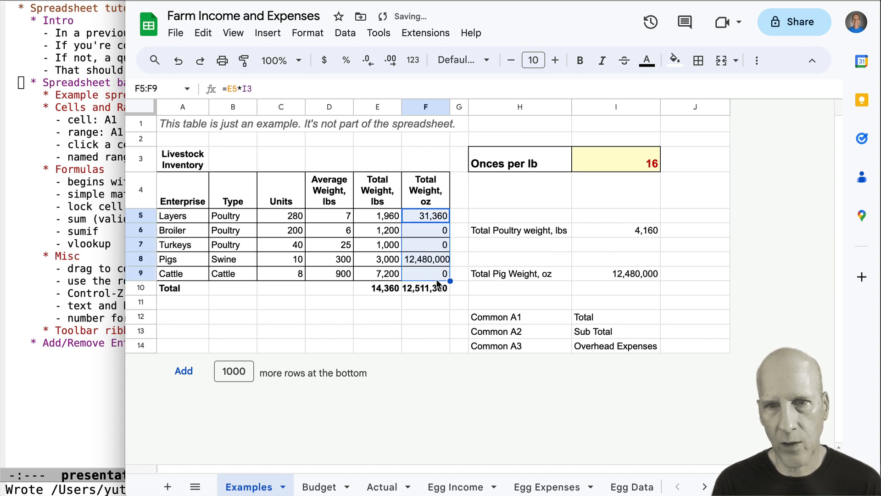
- Lock the I3 reference in F5 so the formula is =E5*$I$3, and fill it down through F9
{"action": "left_click", "coordinate": [436, 219]}
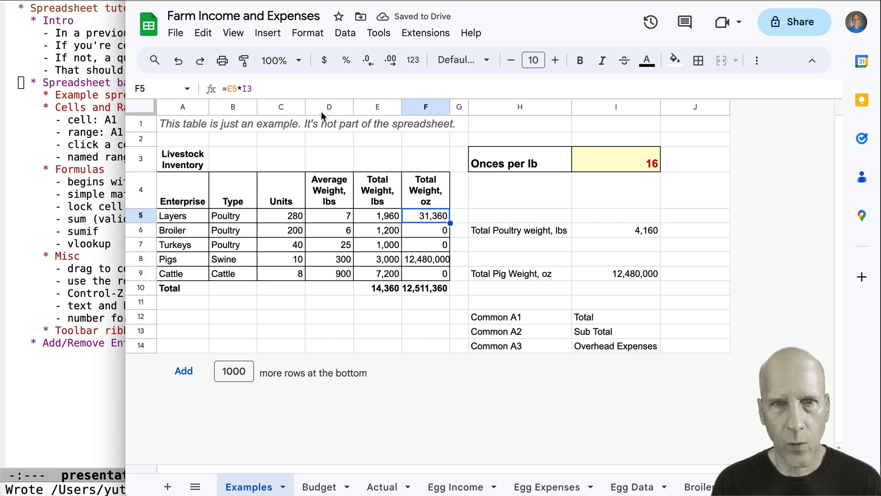
{"action": "left_click", "coordinate": [278, 89]}
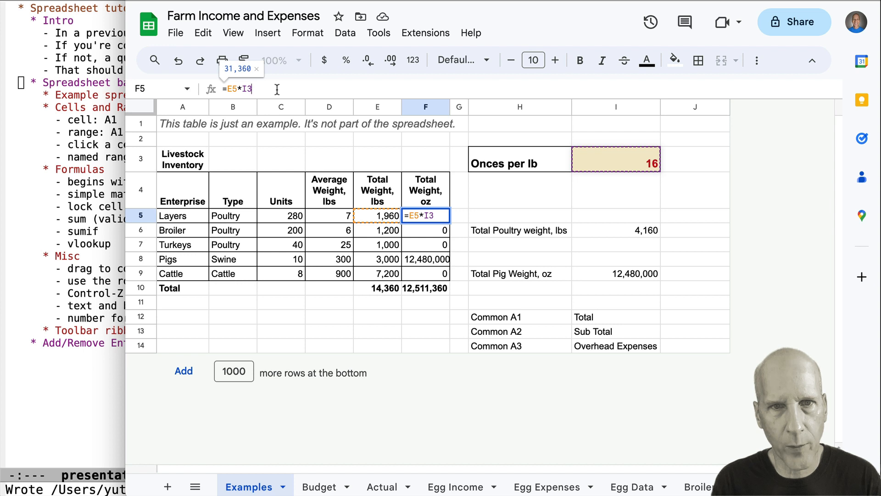
{"action": "key", "text": "F4"}
{"action": "key", "text": "F4"}
{"action": "key", "text": "F4"}
{"action": "key", "text": "F4"}
{"action": "key", "text": "F4"}
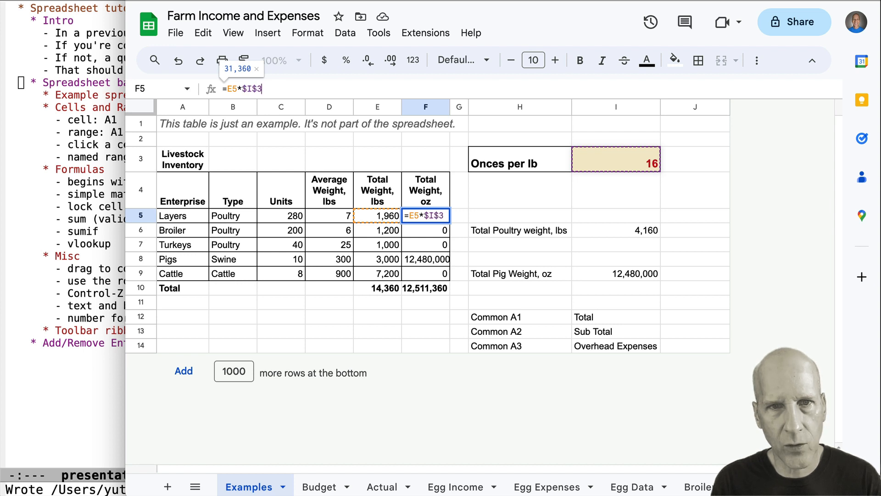
{"action": "key", "text": "F4"}
{"action": "key", "text": "F4"}
{"action": "key", "text": "F4"}
{"action": "key", "text": "F4"}
{"action": "key", "text": "F4"}
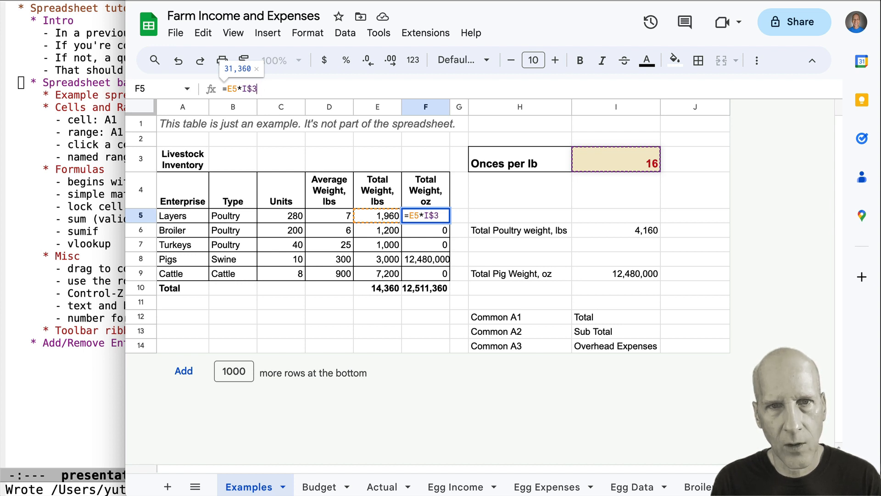
{"action": "key", "text": "F4"}
{"action": "key", "text": "F4"}
{"action": "key", "text": "F4"}
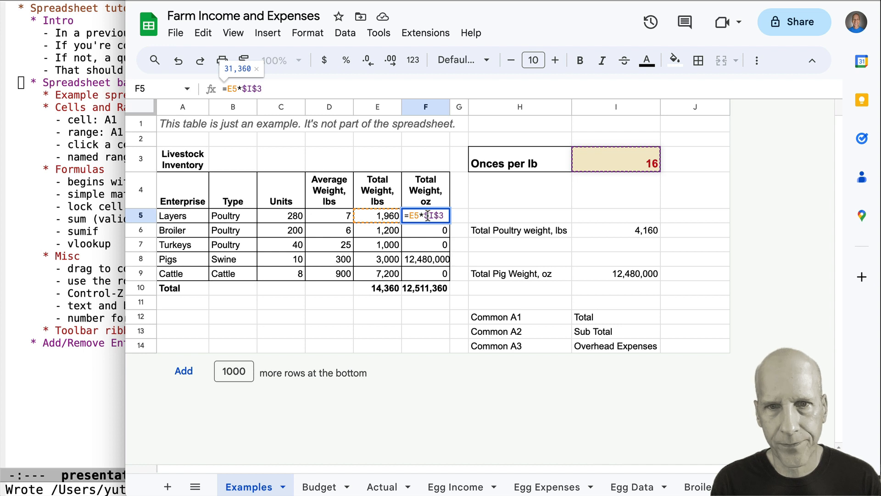
{"action": "key", "text": "Return"}
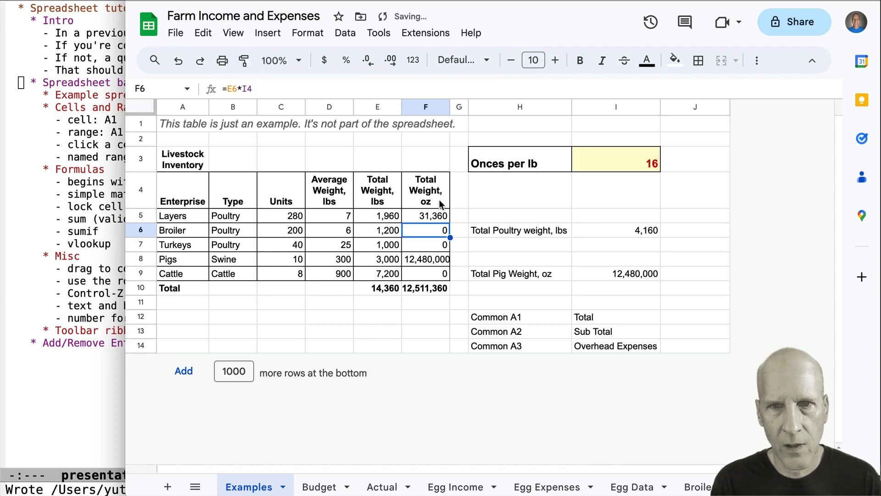
{"action": "left_click", "coordinate": [438, 219]}
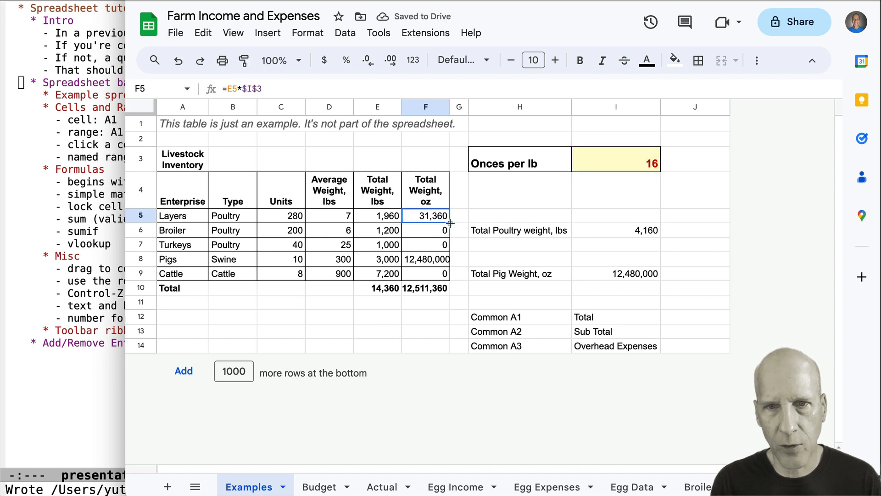
{"action": "left_click_drag", "start_coordinate": [450, 224], "coordinate": [450, 280]}
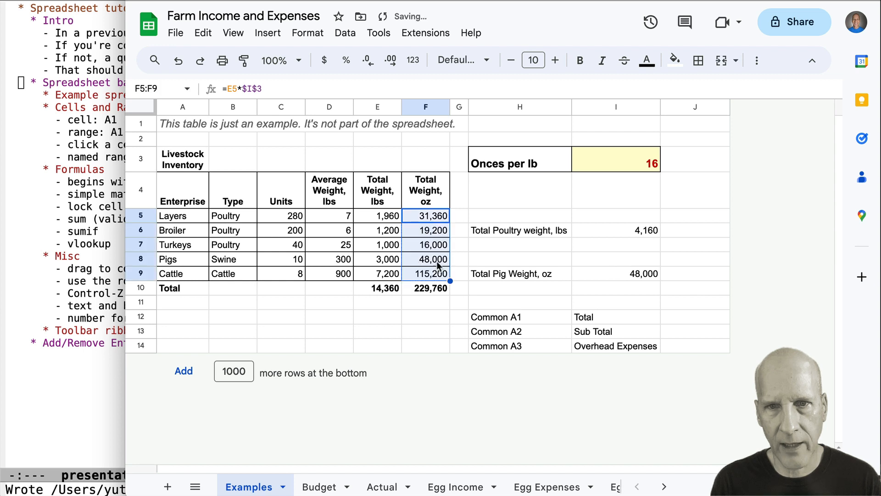
- Examine the formulas in F5:F9 row by row to compare their relative and locked cell references
{"action": "left_click", "coordinate": [434, 232]}
{"action": "key", "text": "Down"}
{"action": "key", "text": "Down"}
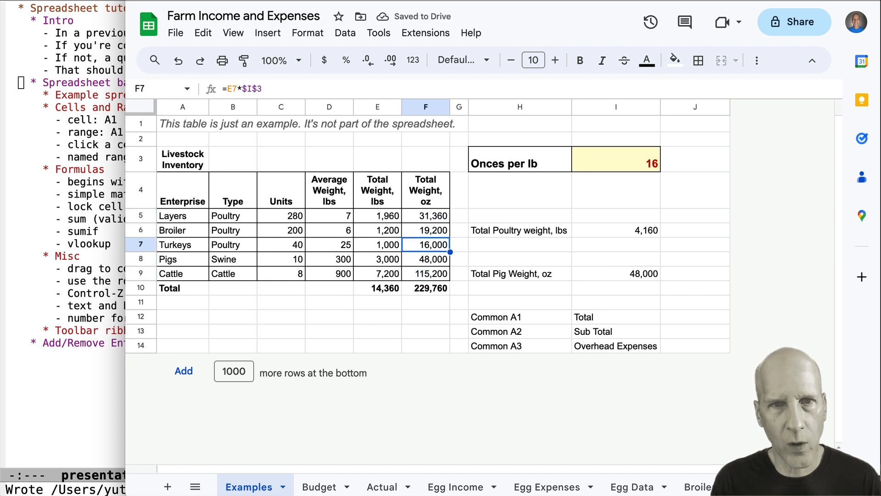
{"action": "key", "text": "Down"}
{"action": "key", "text": "Up"}
{"action": "key", "text": "Up"}
{"action": "key", "text": "Up"}
{"action": "key", "text": "Up"}
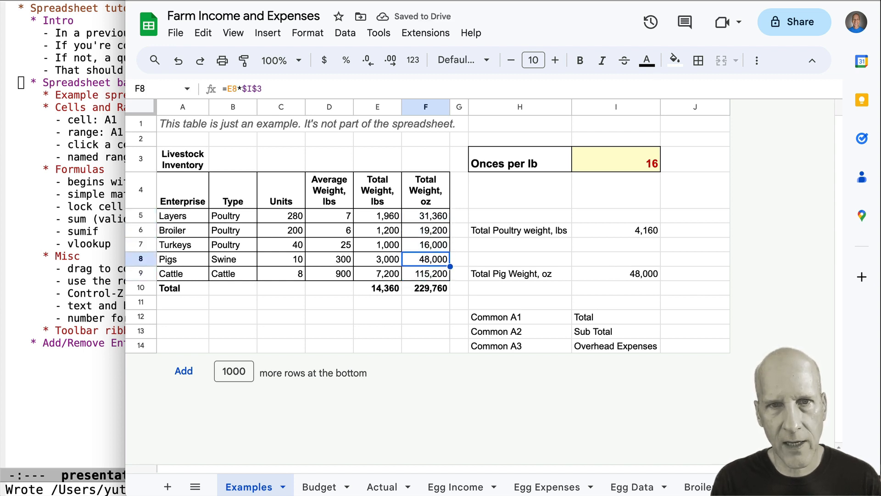
{"action": "key", "text": "Down"}
{"action": "key", "text": "Down"}
{"action": "key", "text": "Down"}
{"action": "key", "text": "Down"}
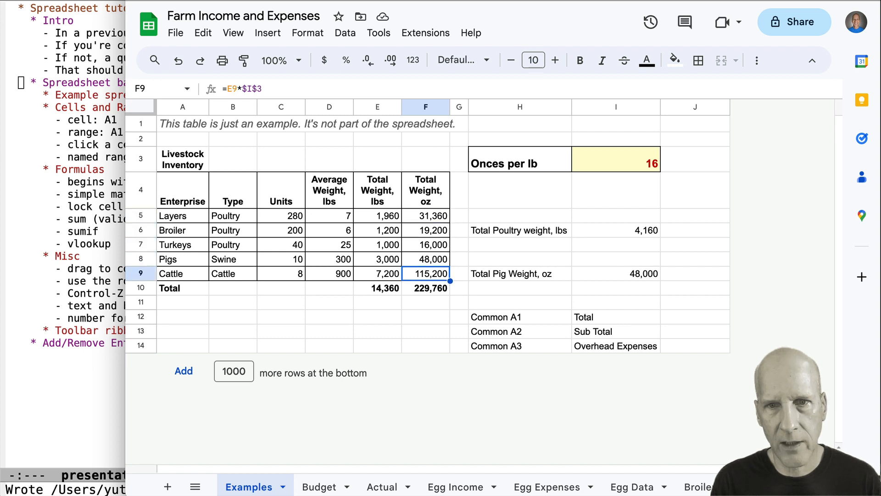
{"action": "key", "text": "Up"}
{"action": "key", "text": "Up"}
{"action": "key", "text": "Up"}
{"action": "key", "text": "Up"}
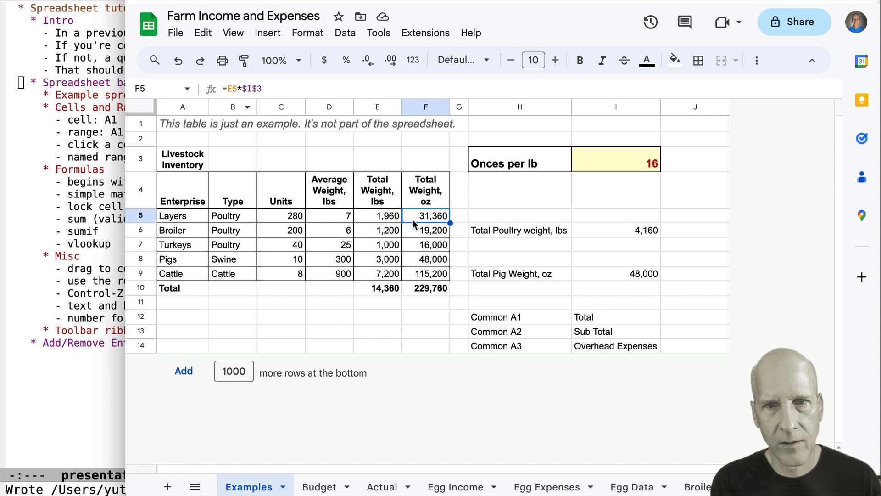
{"action": "key", "text": "Down"}
{"action": "key", "text": "Down"}
{"action": "key", "text": "Down"}
{"action": "key", "text": "Down"}
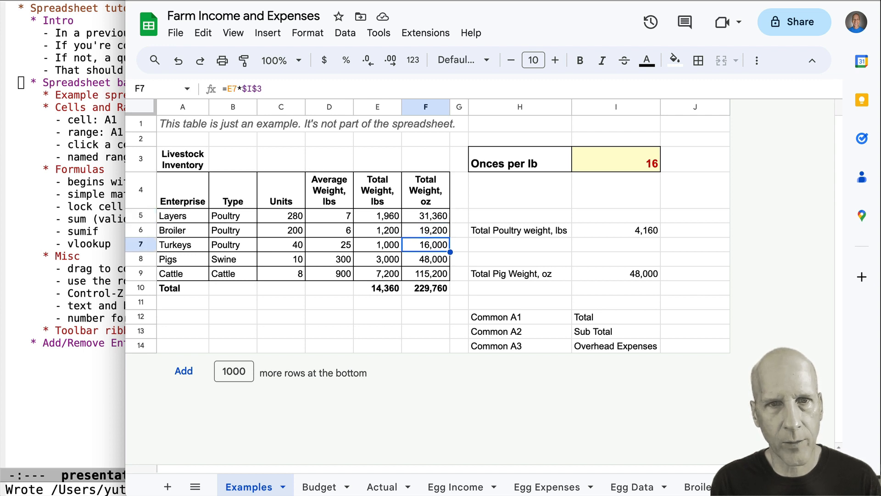
{"action": "key", "text": "Up"}
{"action": "key", "text": "Up"}
{"action": "key", "text": "Up"}
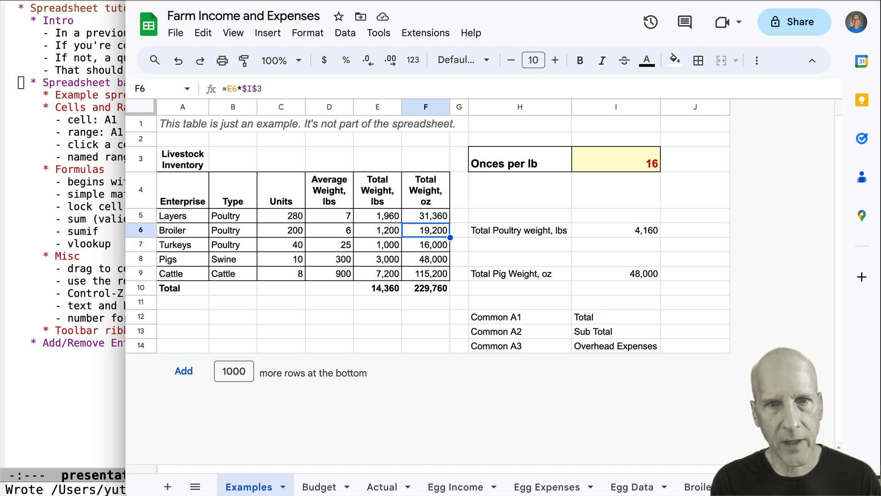
{"action": "key", "text": "Up"}
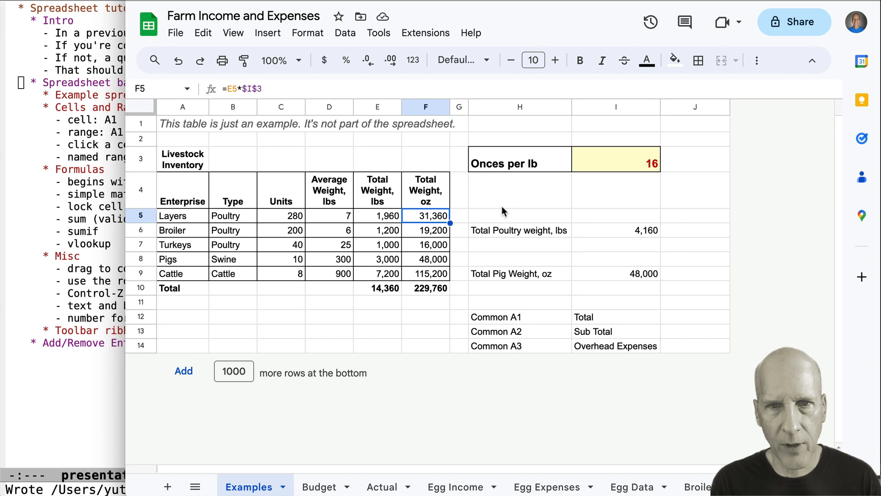
- Review the Layers row's total weight formulas in E5 and F5 along with the inputs in C5 and D5
{"action": "left_click", "coordinate": [381, 215]}
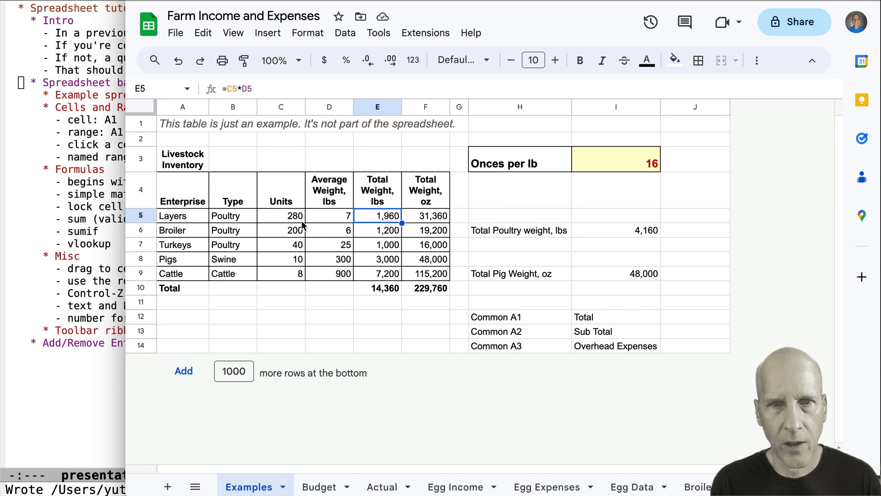
{"action": "left_click", "coordinate": [277, 216]}
{"action": "left_click", "coordinate": [341, 219]}
{"action": "left_click", "coordinate": [380, 219]}
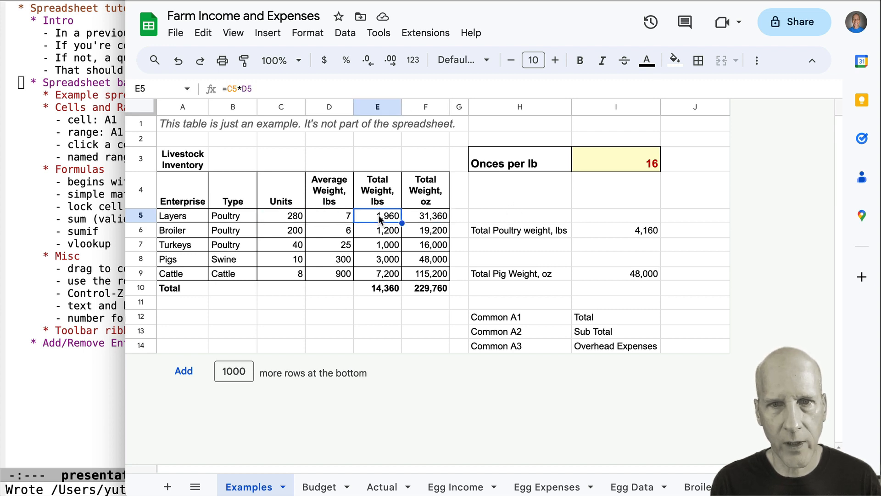
{"action": "left_click", "coordinate": [425, 216]}
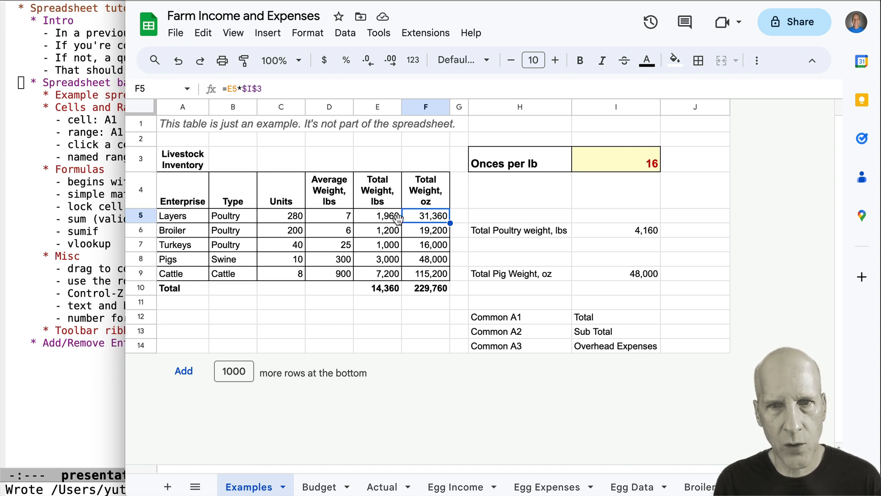
- Clear the Total row formulas in E10 and F10
{"action": "left_click", "coordinate": [384, 290]}
{"action": "key", "text": "Delete"}
{"action": "left_click", "coordinate": [429, 289]}
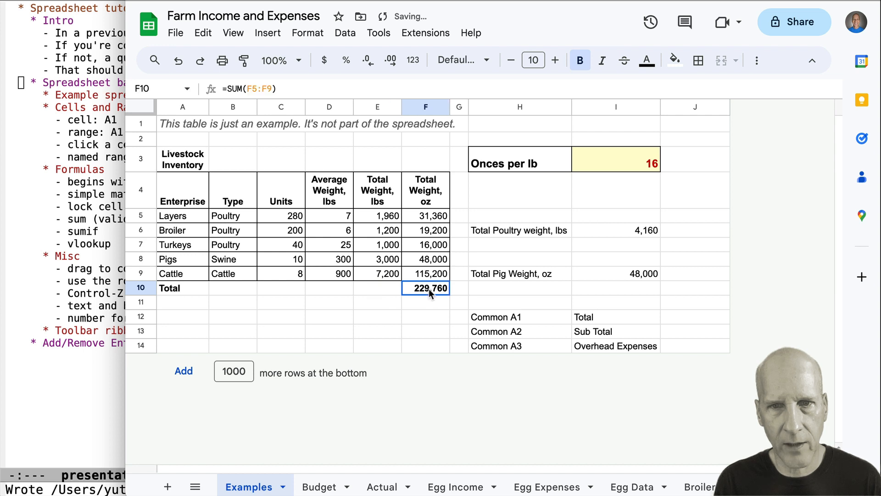
{"action": "key", "text": "Delete"}
- Total E5:E9 with a SUM formula in E10 and fill it across to F10
{"action": "left_click", "coordinate": [375, 286]}
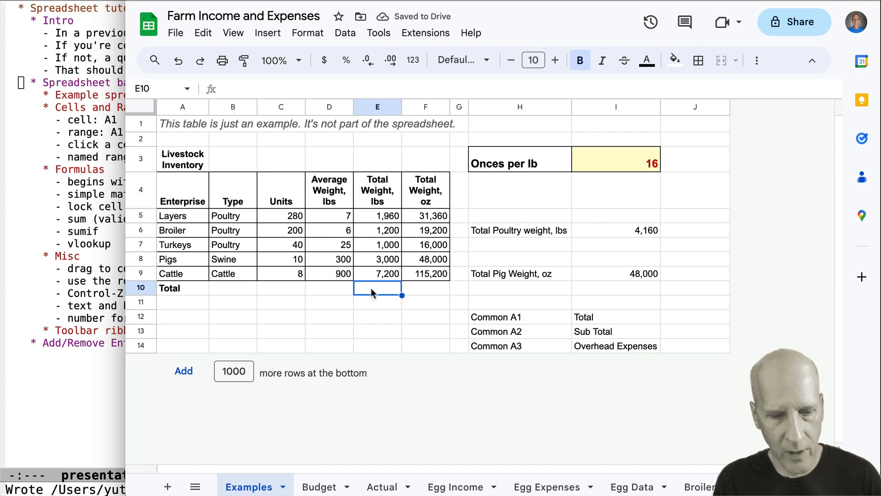
{"action": "type", "text": "=sum("}
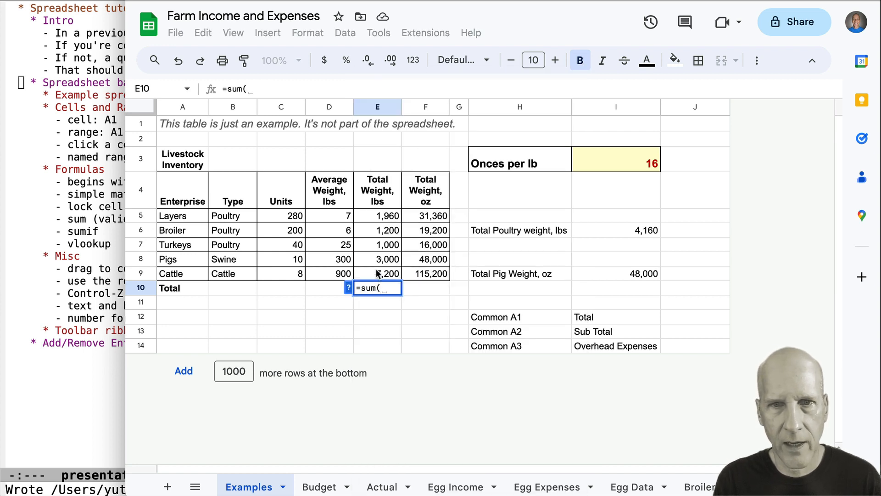
{"action": "left_click_drag", "start_coordinate": [383, 218], "coordinate": [387, 273]}
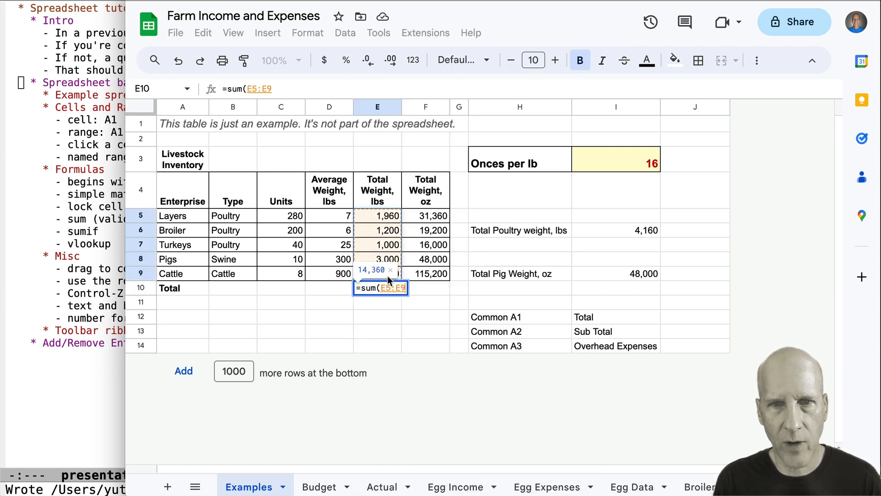
{"action": "key", "text": "Return"}
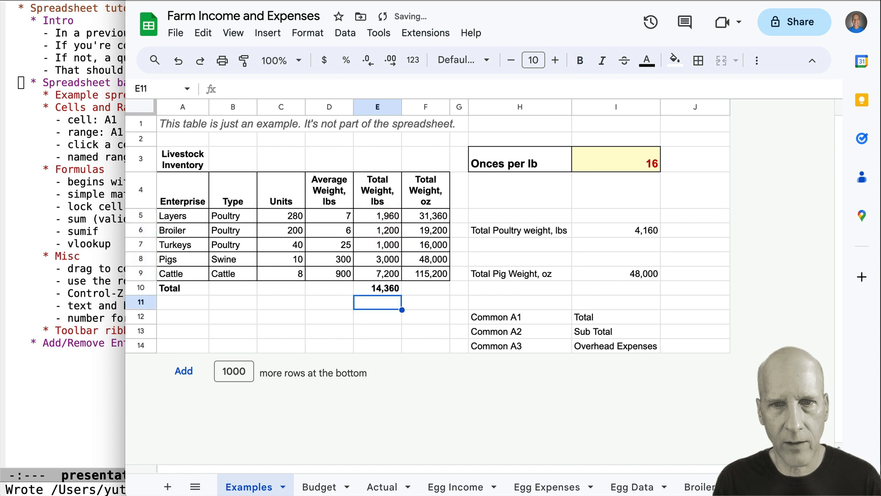
{"action": "left_click", "coordinate": [388, 289]}
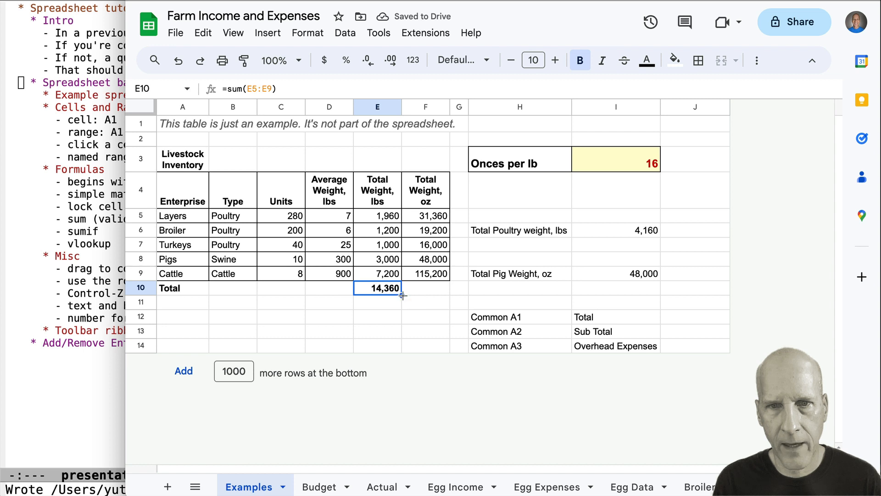
{"action": "left_click_drag", "start_coordinate": [402, 295], "coordinate": [436, 294]}
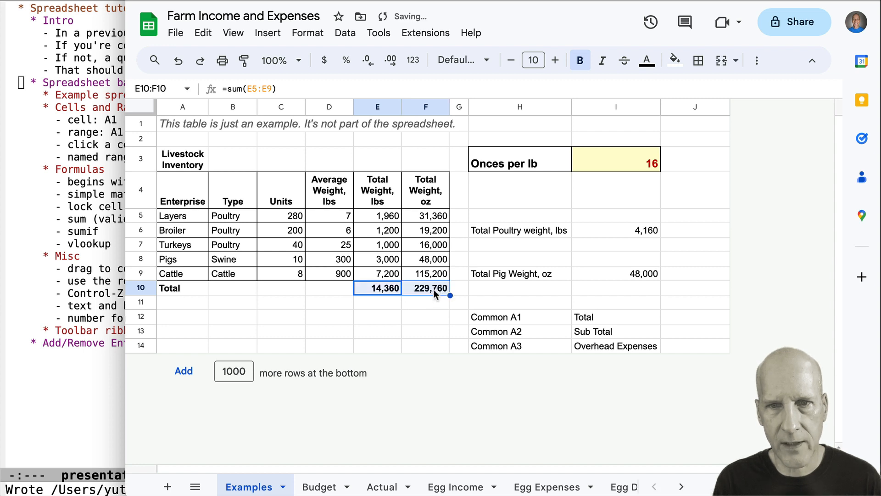
- Compare the ranges referenced by the SUM formulas in F10 and E10
{"action": "left_click", "coordinate": [434, 290]}
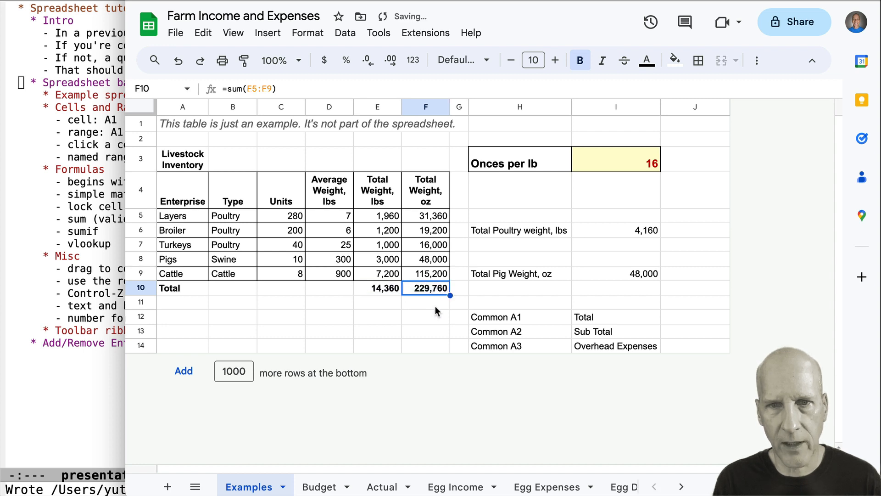
{"action": "left_click", "coordinate": [256, 89]}
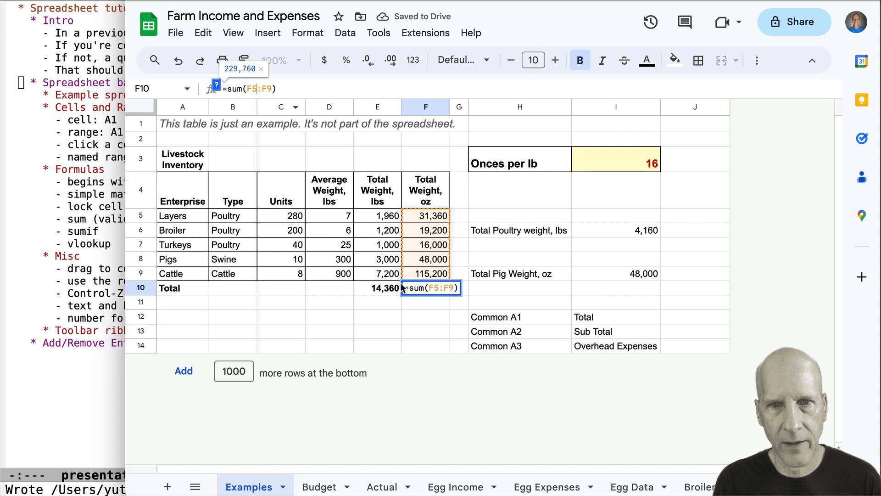
{"action": "left_click", "coordinate": [383, 289]}
{"action": "left_click", "coordinate": [260, 89]}
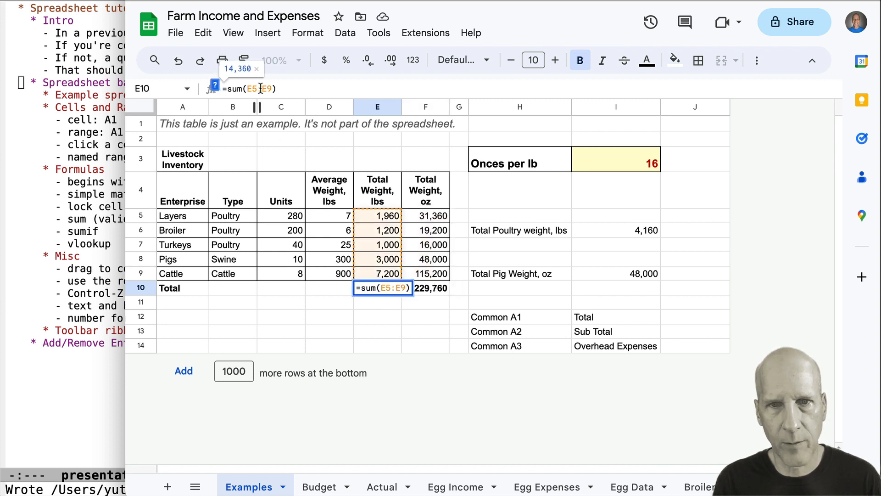
{"action": "left_click", "coordinate": [308, 297]}
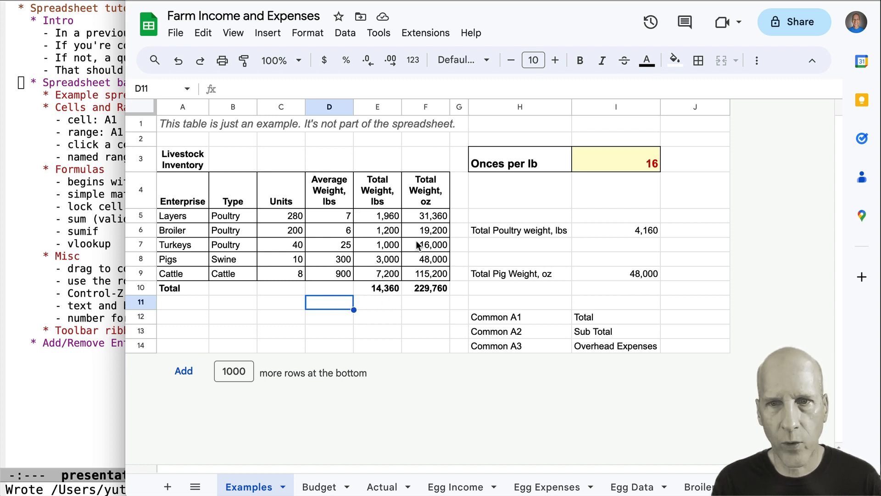
- Examine the SUMIF formula for total poultry weight in I6, including its criteria range, criterion and sum range
{"action": "left_click", "coordinate": [520, 233]}
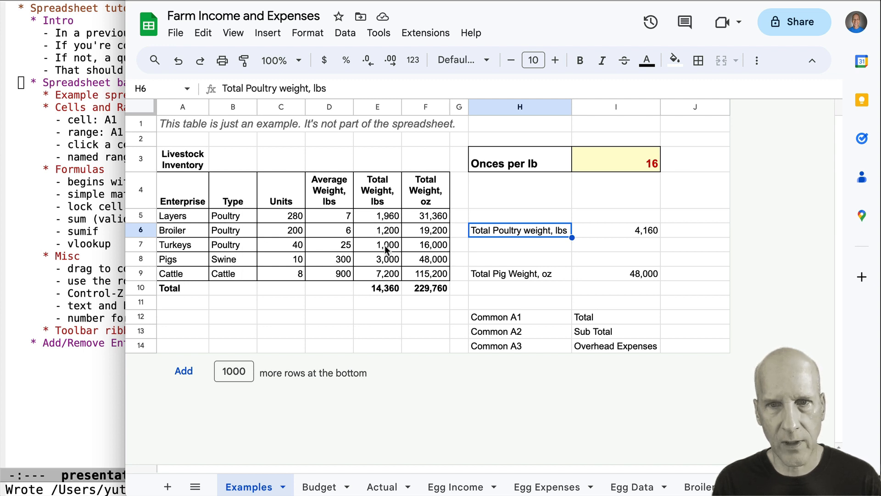
{"action": "left_click", "coordinate": [633, 230]}
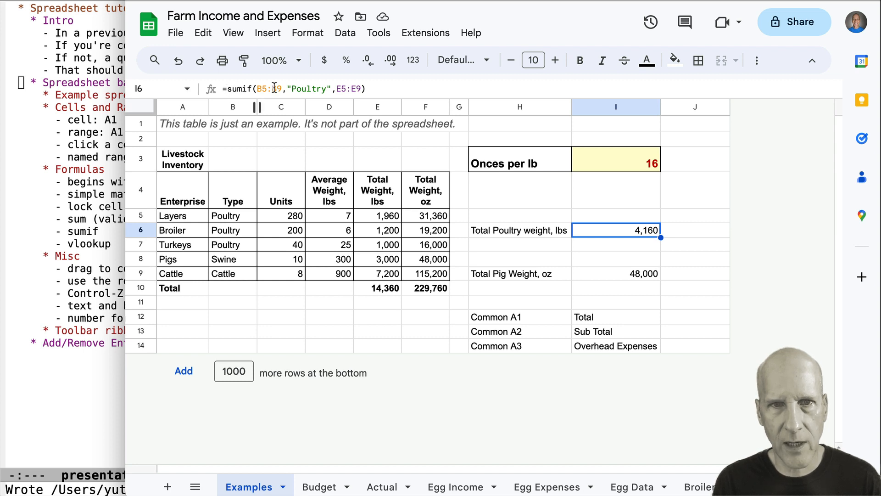
{"action": "left_click", "coordinate": [229, 89]}
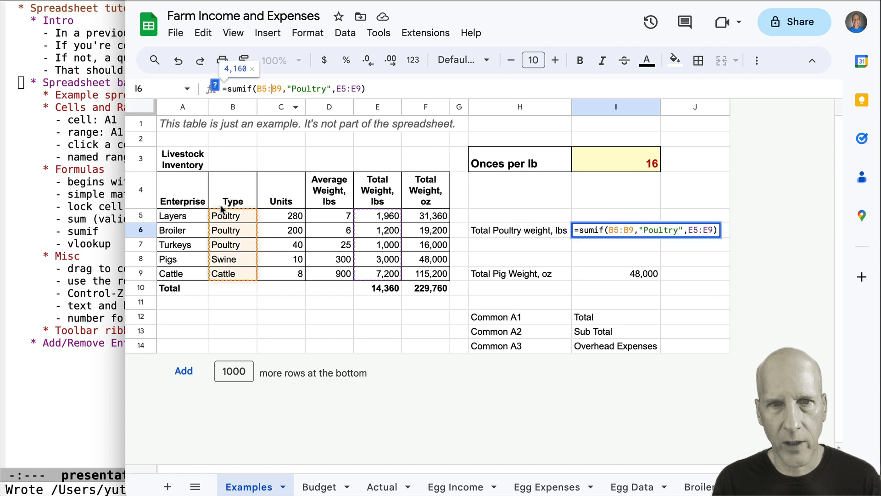
{"action": "left_click", "coordinate": [312, 88]}
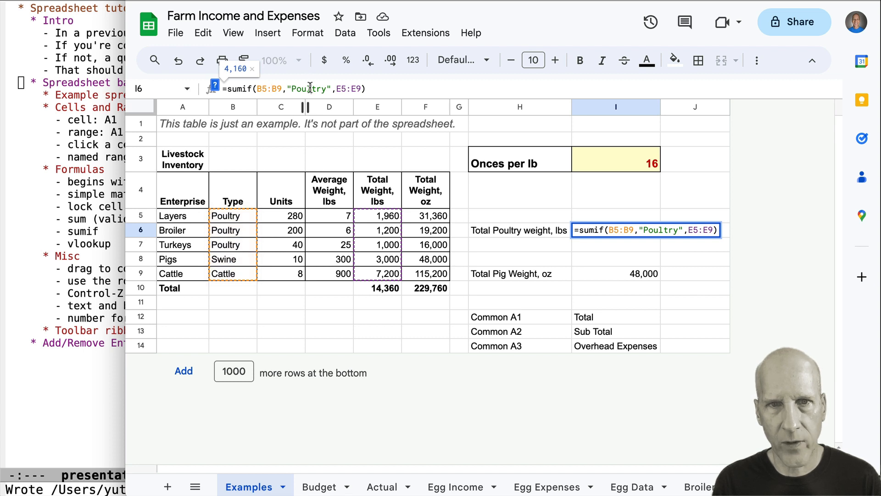
{"action": "left_click", "coordinate": [345, 89]}
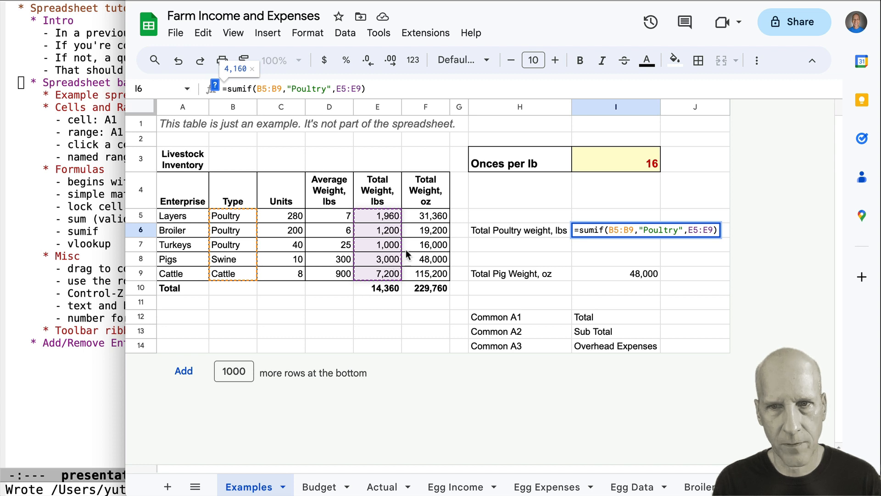
{"action": "key", "text": "Return"}
- Check the poultry weights in E5:E7 by showing the Sum of the selected cells
{"action": "left_click", "coordinate": [547, 244]}
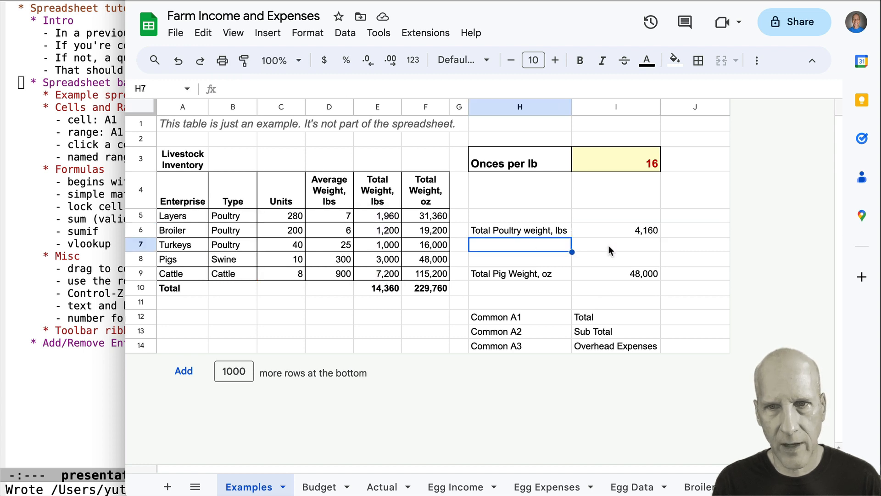
{"action": "left_click_drag", "start_coordinate": [375, 214], "coordinate": [376, 241]}
{"action": "left_click", "coordinate": [817, 485]}
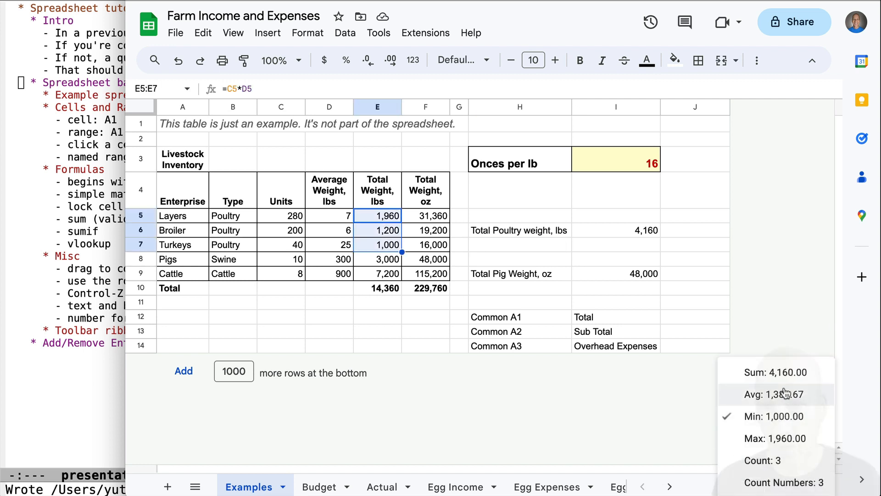
{"action": "left_click", "coordinate": [786, 372]}
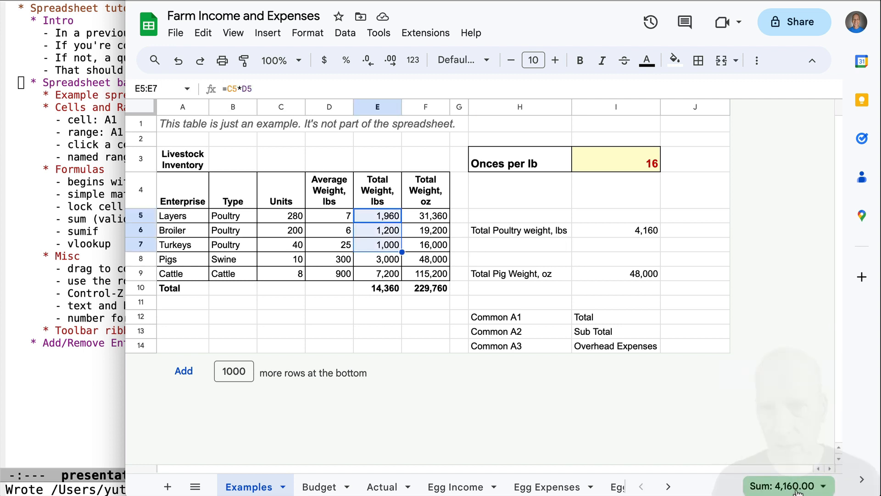
{"action": "left_click", "coordinate": [400, 330]}
{"action": "left_click_drag", "start_coordinate": [378, 216], "coordinate": [380, 243]}
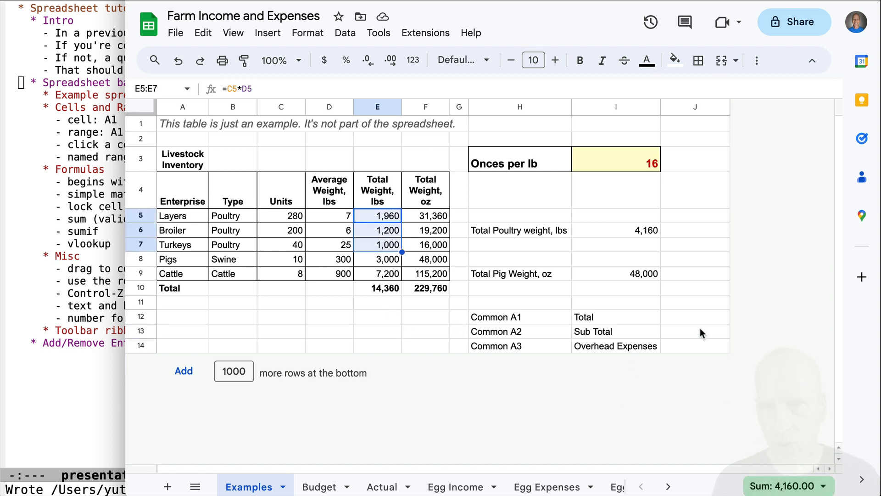
- Review the Type range and weight range arguments of the SUMIF formula in I6 again
{"action": "left_click", "coordinate": [642, 232]}
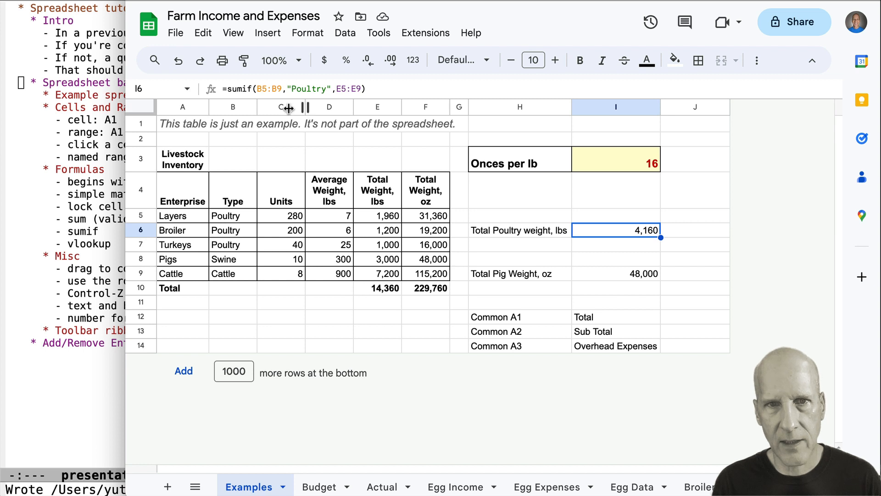
{"action": "left_click", "coordinate": [268, 89]}
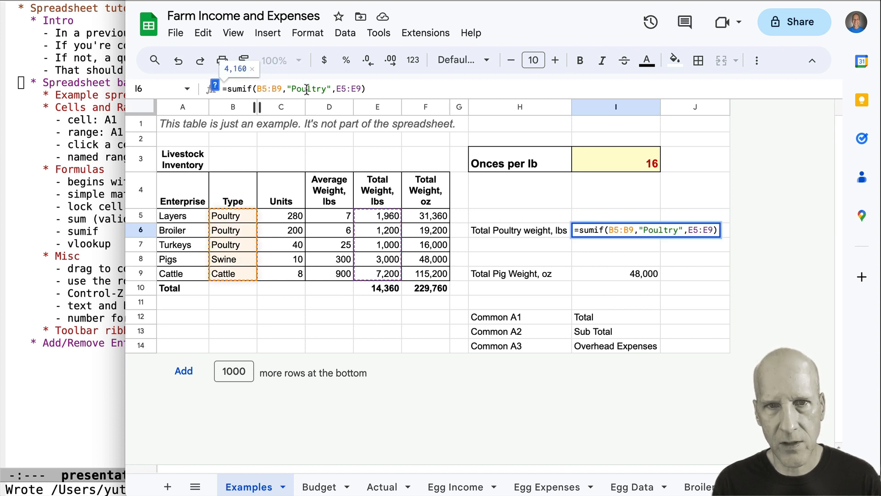
{"action": "left_click", "coordinate": [350, 90]}
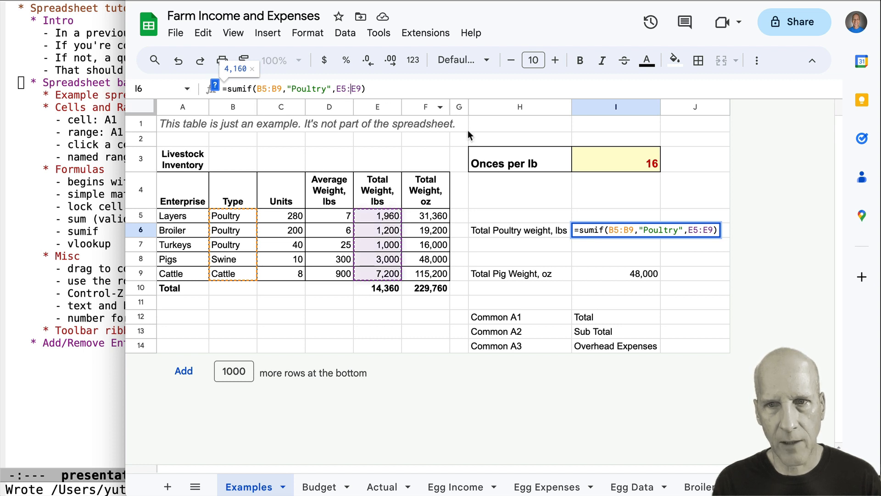
{"action": "key", "text": "Return"}
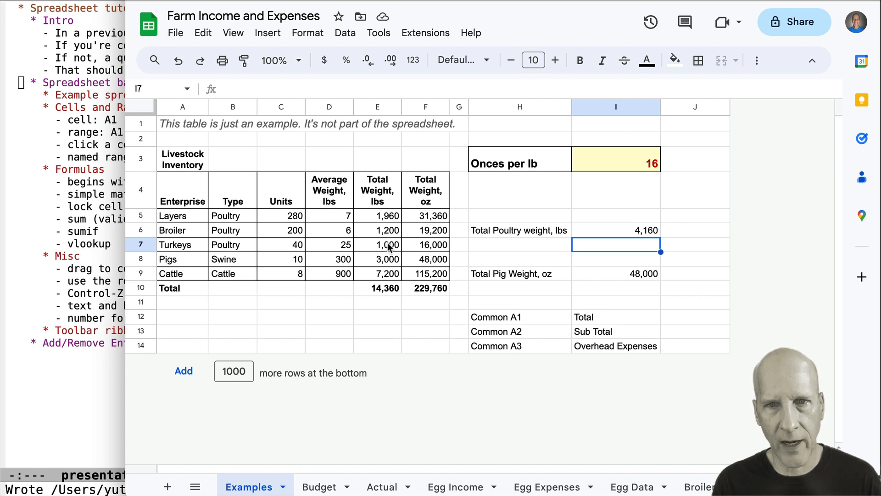
- Examine the VLOOKUP formula in I9, its example_data range and column index, and compare it with the Pigs weight in F8
{"action": "left_click", "coordinate": [591, 271]}
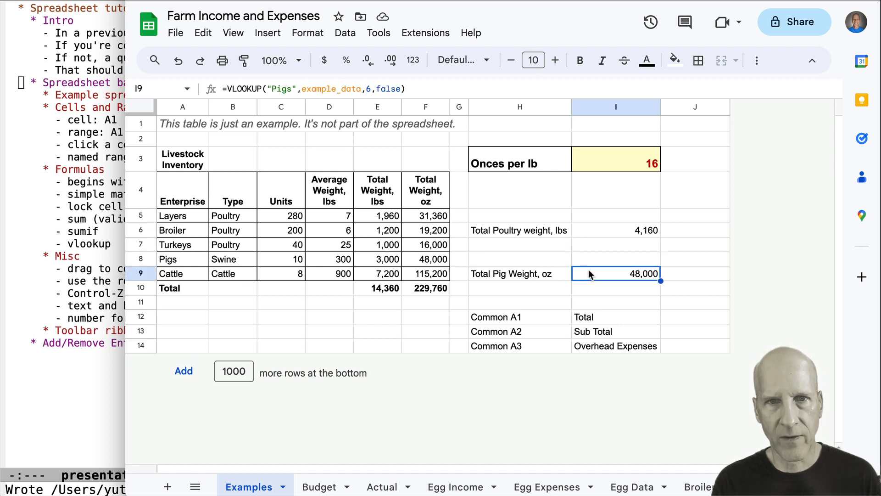
{"action": "left_click", "coordinate": [334, 89]}
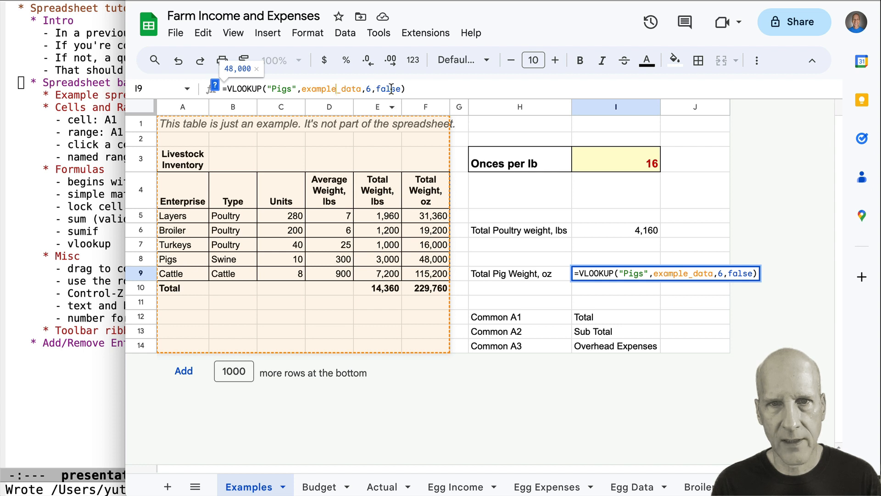
{"action": "double_click", "coordinate": [367, 89]}
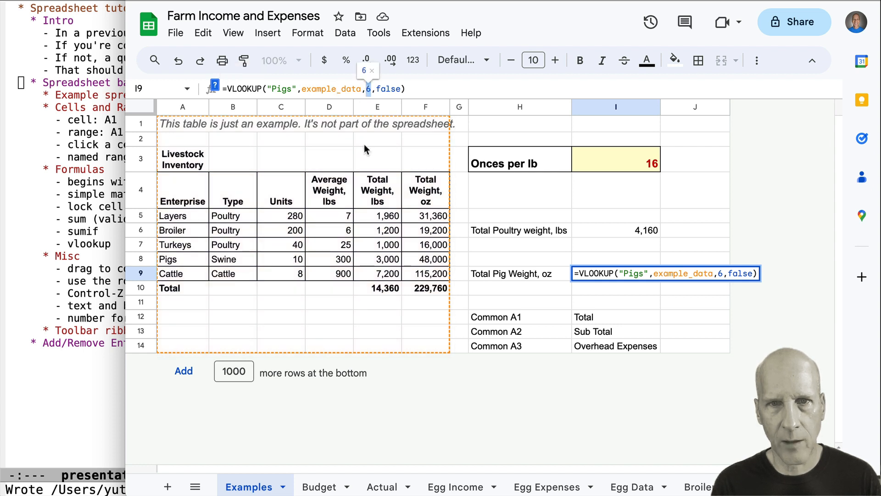
{"action": "left_click", "coordinate": [337, 89]}
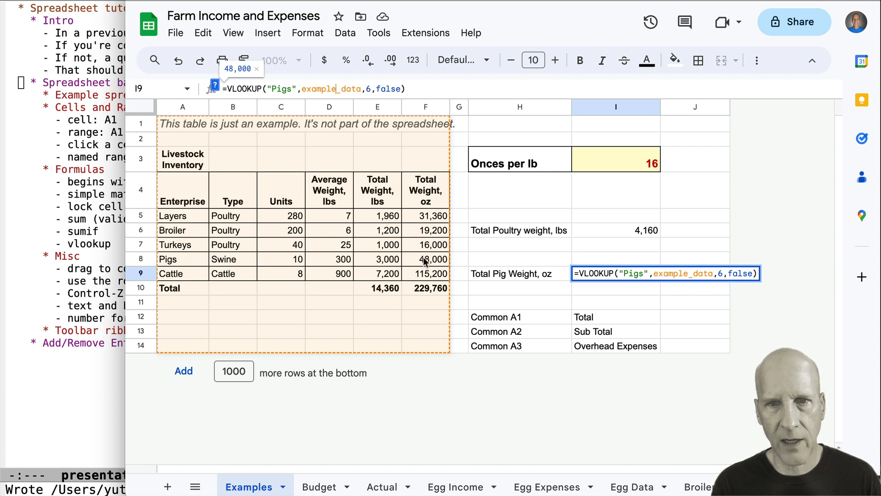
{"action": "key", "text": "Return"}
{"action": "left_click", "coordinate": [633, 274]}
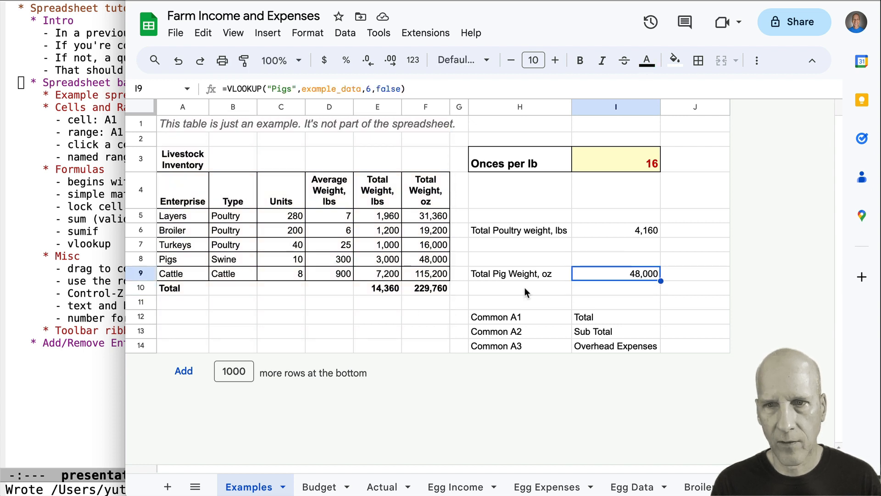
{"action": "left_click", "coordinate": [426, 260]}
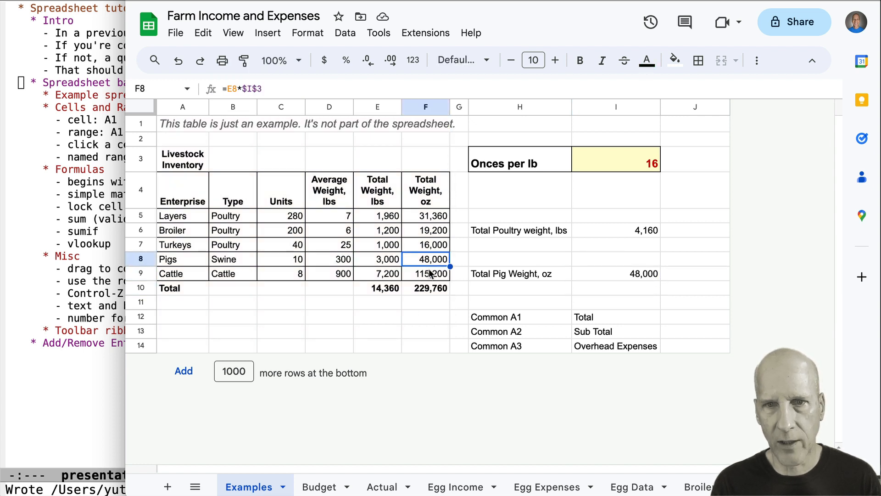
- Try "cattle" as the search key of the VLOOKUP in I9, and undo the change
{"action": "left_click", "coordinate": [635, 279]}
{"action": "left_click", "coordinate": [291, 90]}
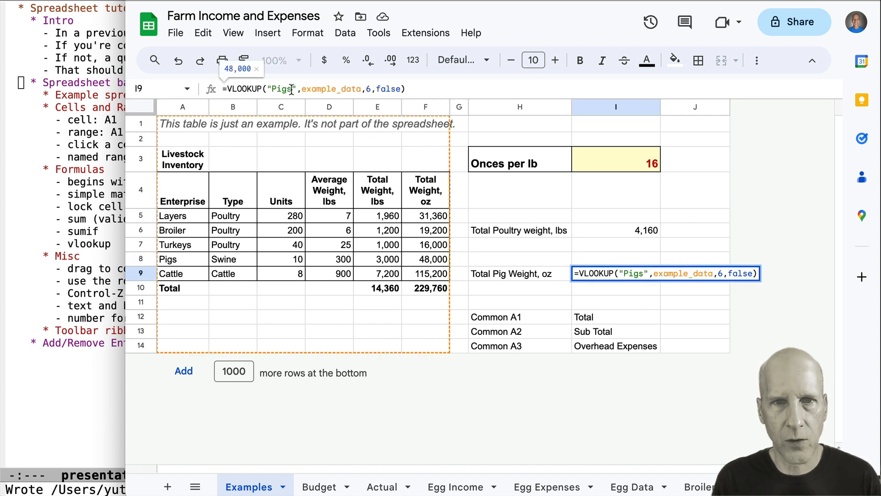
{"action": "double_click", "coordinate": [292, 89]}
{"action": "type", "text": "catt"}
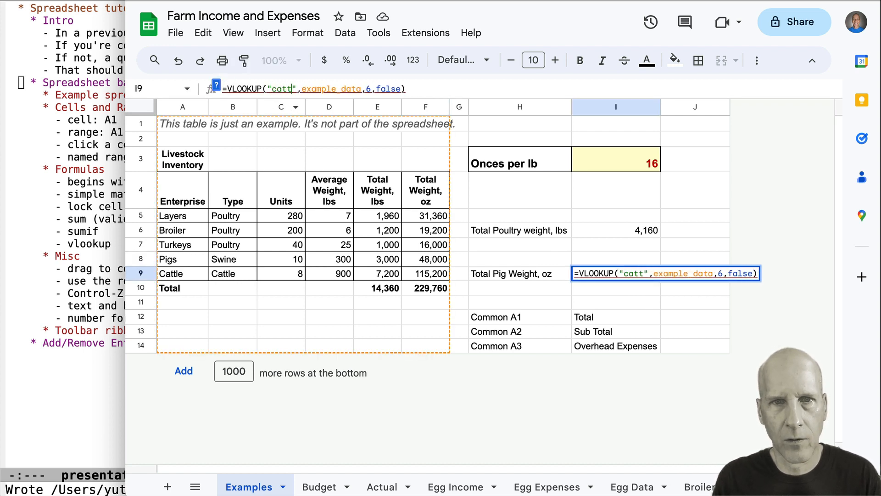
{"action": "type", "text": "le"}
{"action": "key", "text": "Return"}
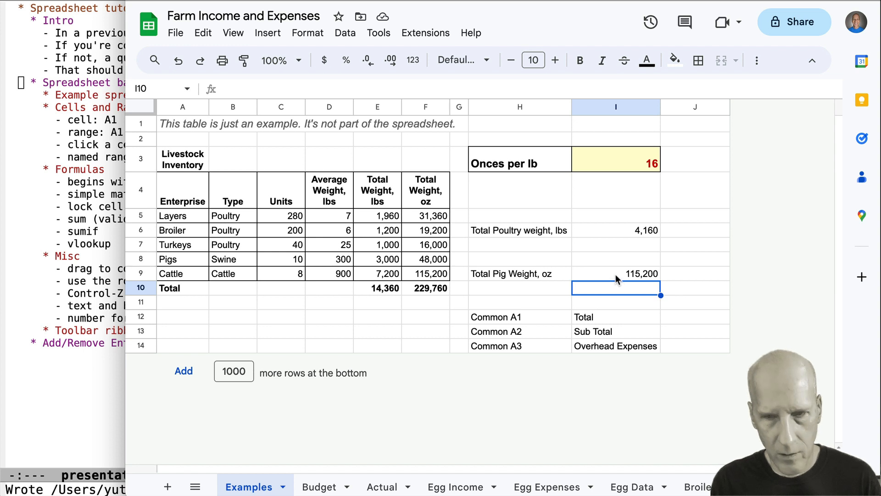
{"action": "key", "text": "ctrl+z"}
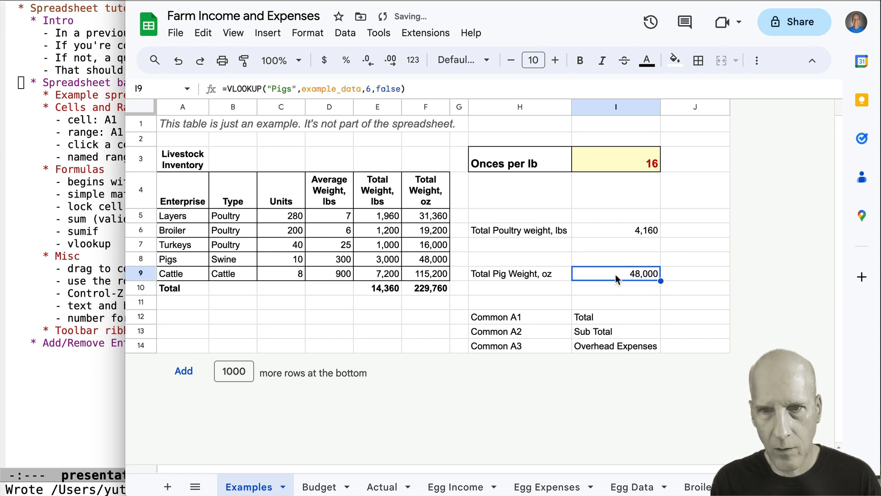
- Clear the total weight in ounces formulas from F6:F9
{"action": "left_click", "coordinate": [701, 232]}
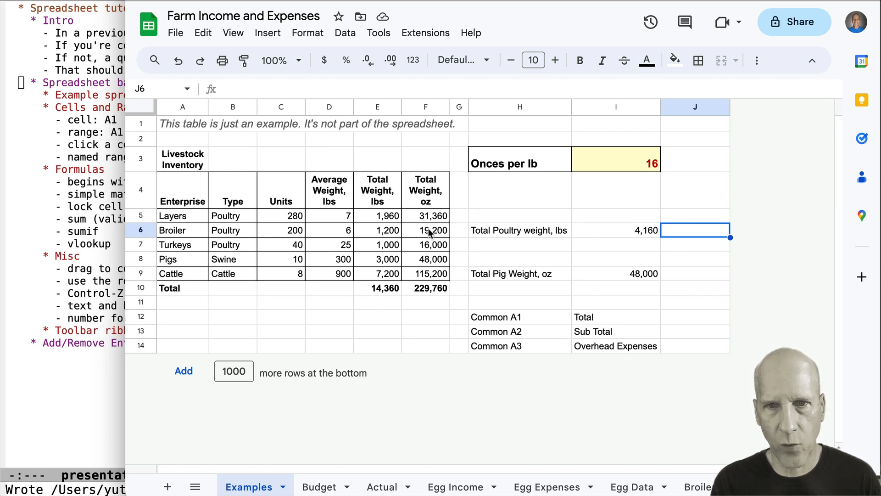
{"action": "left_click_drag", "start_coordinate": [427, 230], "coordinate": [426, 274]}
{"action": "key", "text": "Delete"}
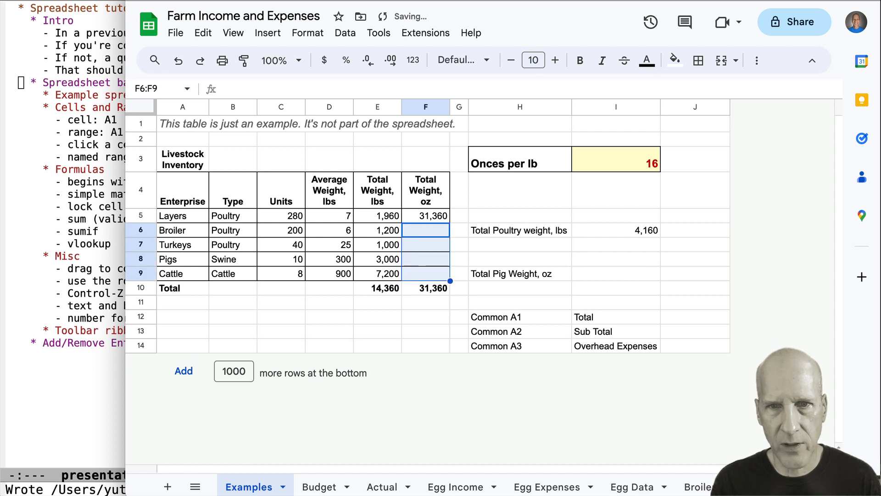
- Copy the total weight in ounces formula from F5 down through F9
{"action": "left_click", "coordinate": [467, 217]}
{"action": "left_click", "coordinate": [443, 217]}
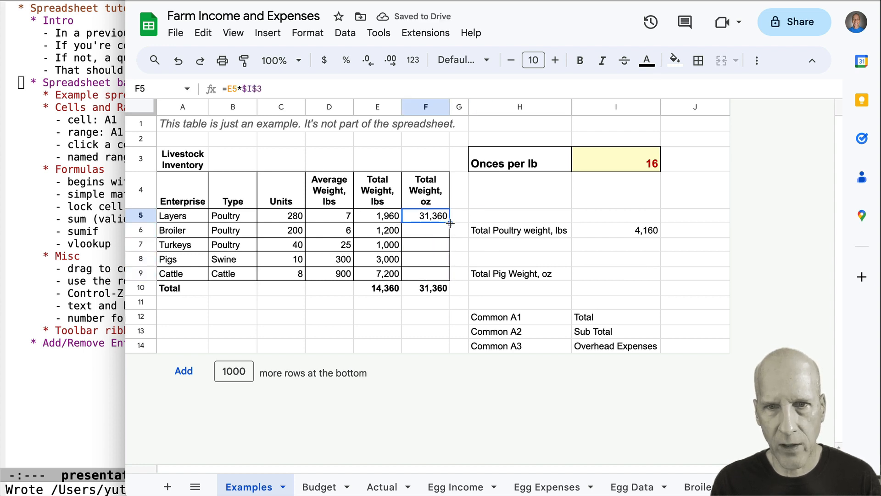
{"action": "left_click_drag", "start_coordinate": [449, 223], "coordinate": [450, 279]}
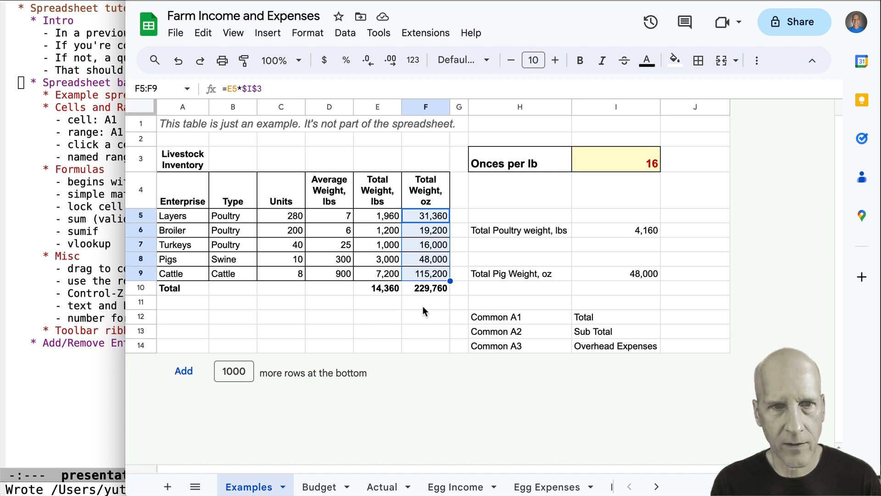
{"action": "left_click", "coordinate": [333, 307]}
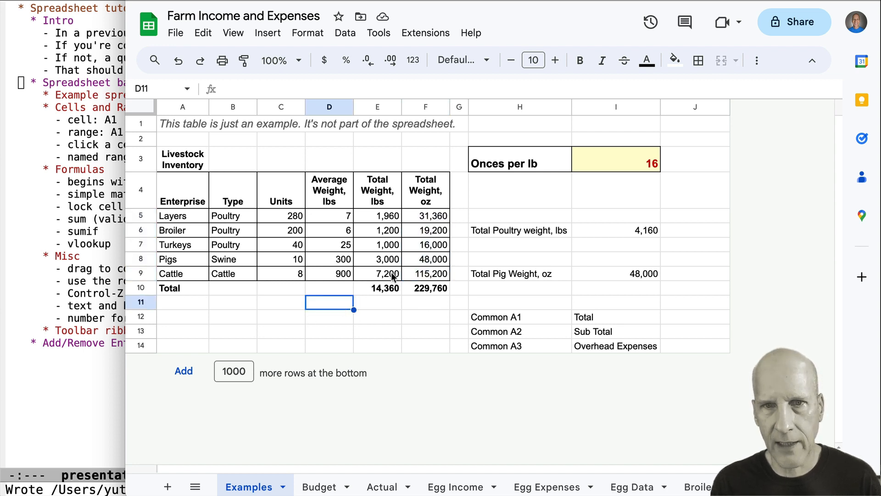
- Copy the formatting of the ounces-per-pound cells H3:I3 onto the Total Poultry weight cells H6:I6
{"action": "left_click_drag", "start_coordinate": [487, 163], "coordinate": [585, 162]}
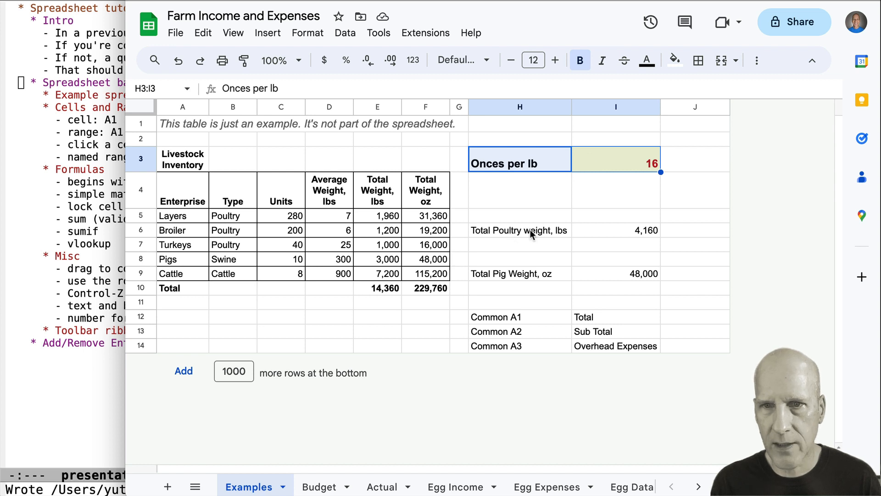
{"action": "left_click", "coordinate": [555, 202]}
{"action": "left_click_drag", "start_coordinate": [498, 154], "coordinate": [627, 156]}
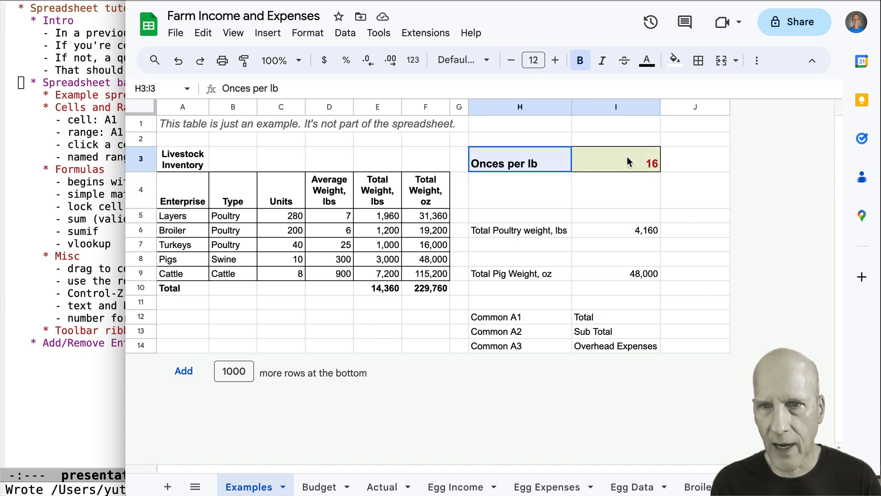
{"action": "left_click", "coordinate": [246, 65]}
{"action": "left_click", "coordinate": [494, 228]}
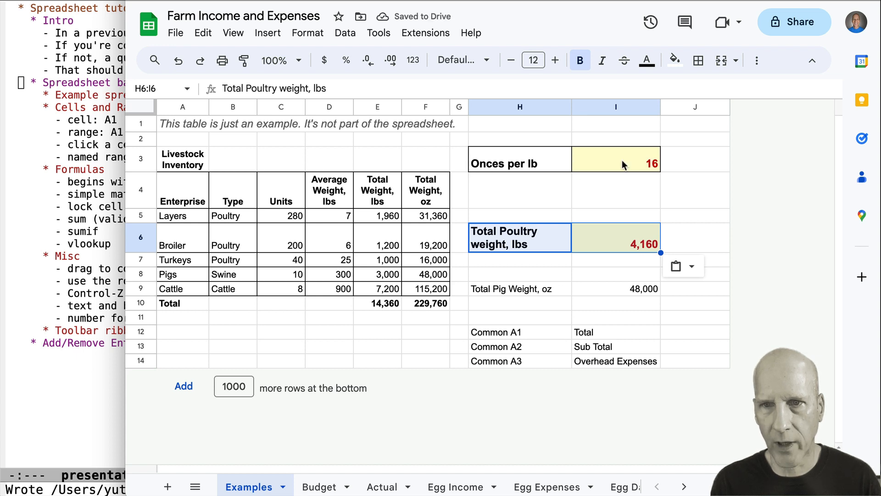
{"action": "left_click", "coordinate": [551, 202]}
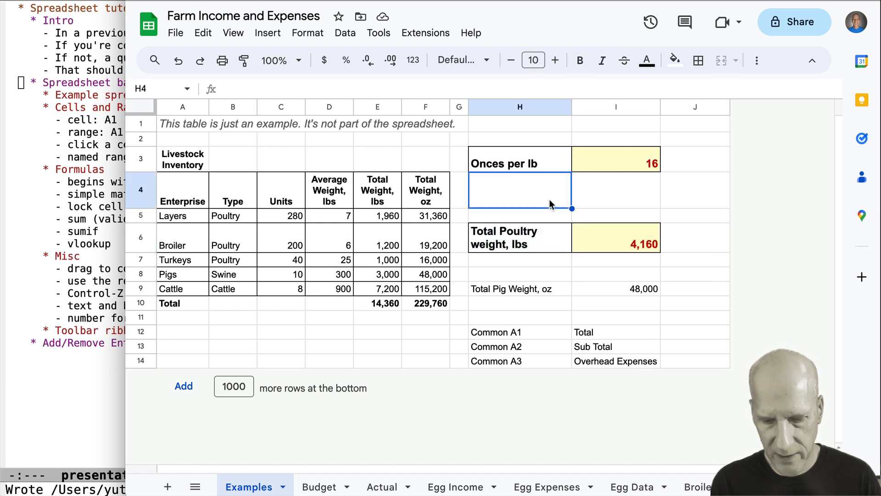
- Undo the formatting copied onto H6:I6
{"action": "key", "text": "ctrl+z"}
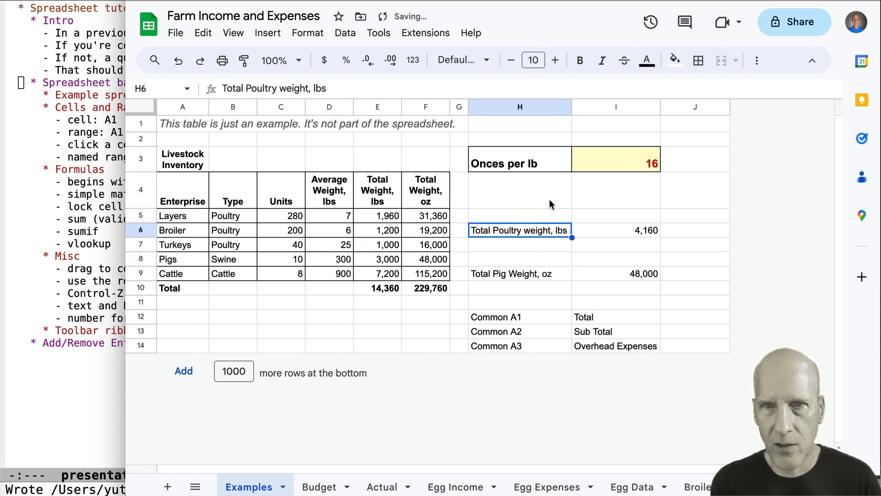
{"action": "left_click", "coordinate": [522, 191]}
{"action": "left_click", "coordinate": [614, 191]}
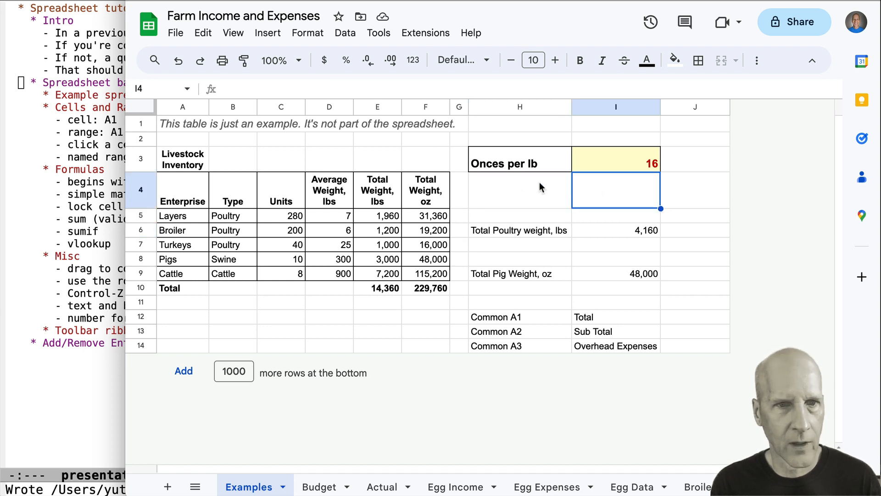
{"action": "left_click", "coordinate": [522, 201]}
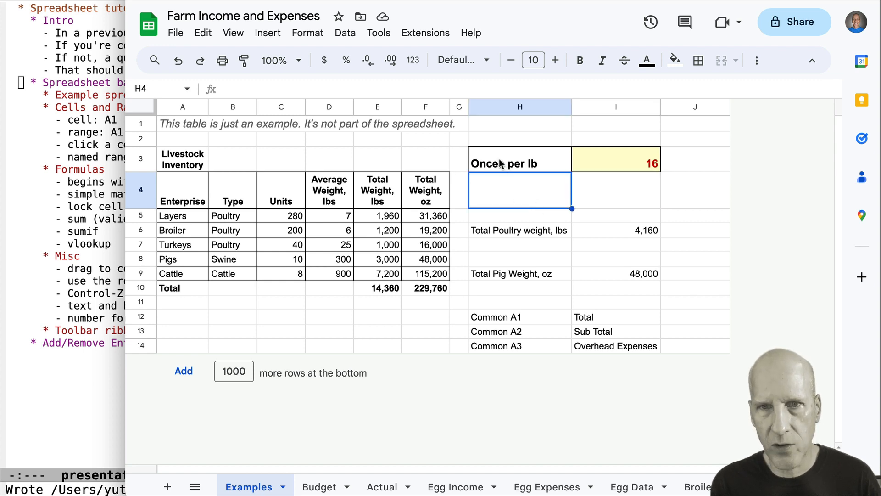
{"action": "left_click", "coordinate": [623, 192]}
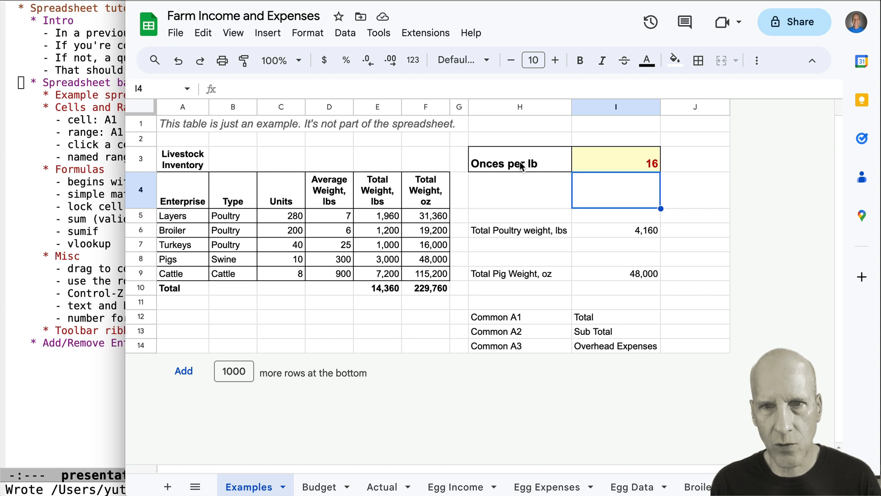
- Redo the formatting copied onto H6:I6, and undo it again
{"action": "left_click", "coordinate": [200, 61]}
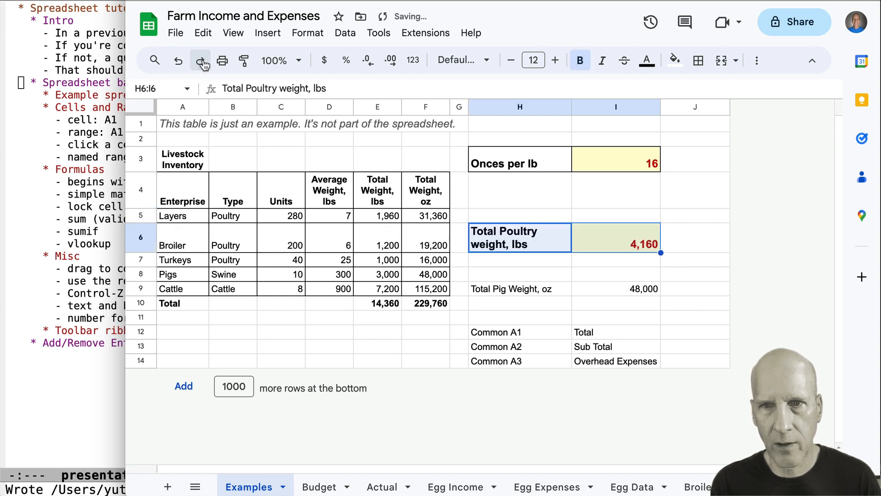
{"action": "left_click", "coordinate": [179, 62]}
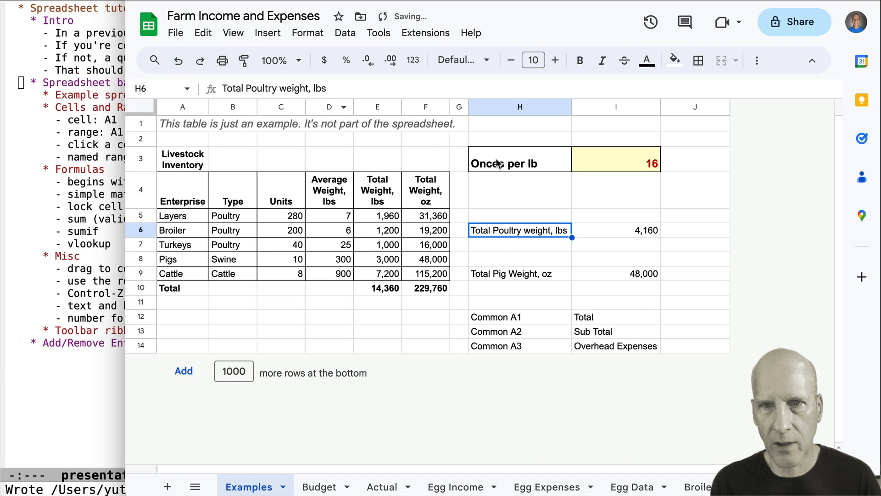
{"action": "left_click", "coordinate": [577, 191]}
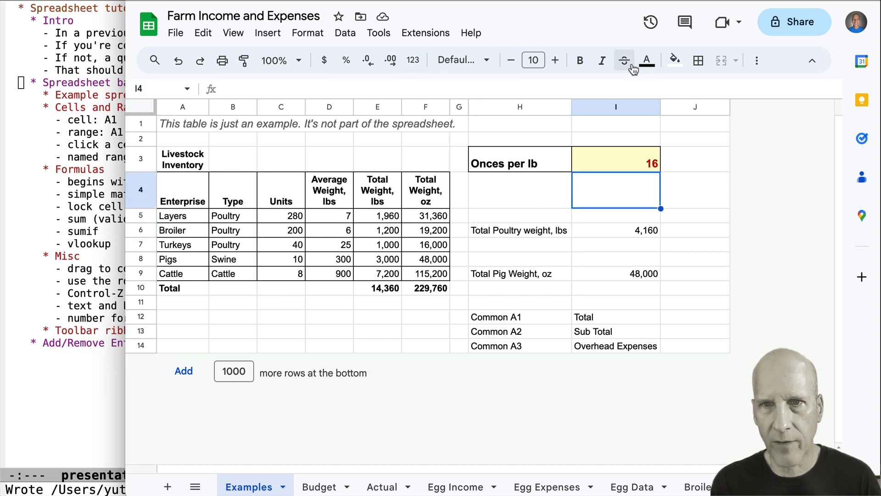
- Review the number formats available for the ounces-per-pound value in I3
{"action": "left_click", "coordinate": [537, 189]}
{"action": "left_click", "coordinate": [543, 153]}
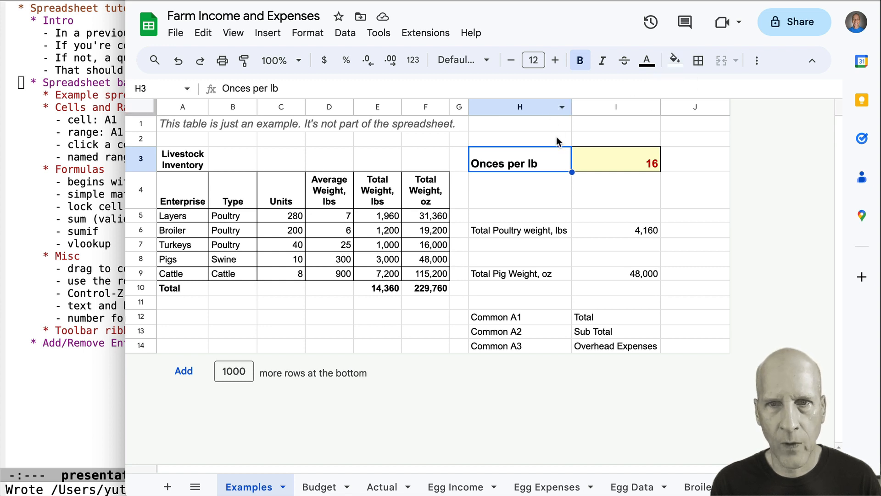
{"action": "left_click", "coordinate": [621, 203]}
{"action": "left_click", "coordinate": [635, 163]}
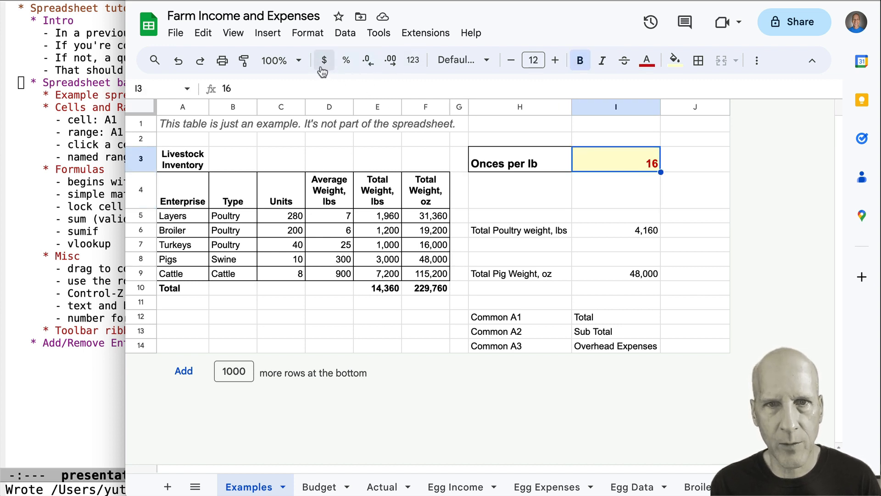
{"action": "left_click", "coordinate": [415, 61]}
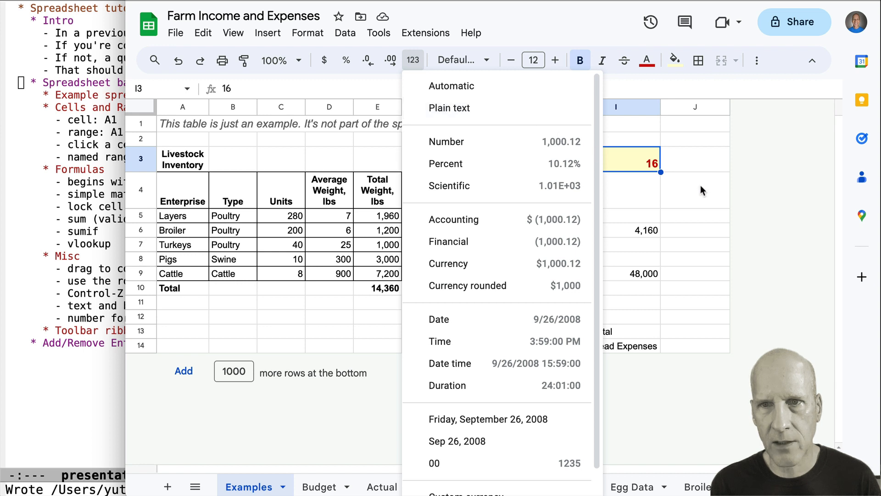
{"action": "left_click_drag", "start_coordinate": [693, 174], "coordinate": [666, 154]}
{"action": "left_click", "coordinate": [630, 160]}
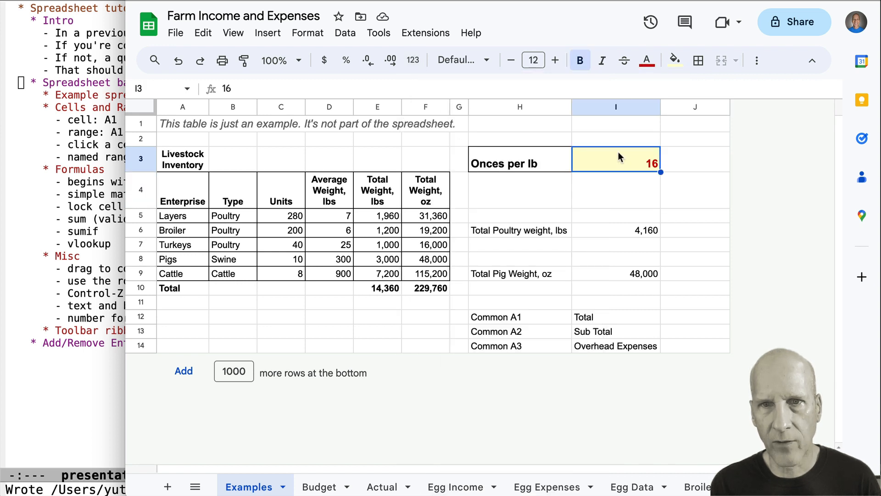
- Show the value in I3 with four decimal places, and reduce it back to a whole number
{"action": "left_click", "coordinate": [370, 65]}
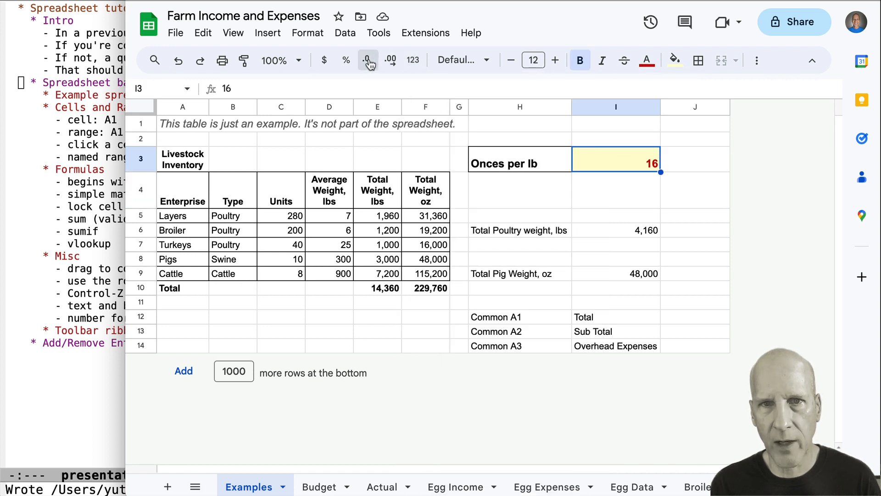
{"action": "triple_click", "coordinate": [389, 64]}
{"action": "left_click", "coordinate": [389, 64]}
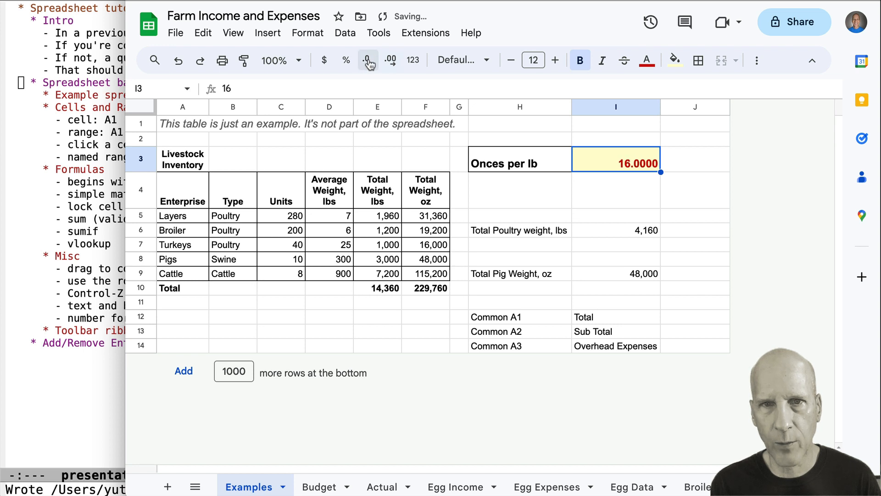
{"action": "double_click", "coordinate": [367, 64]}
{"action": "double_click", "coordinate": [368, 65]}
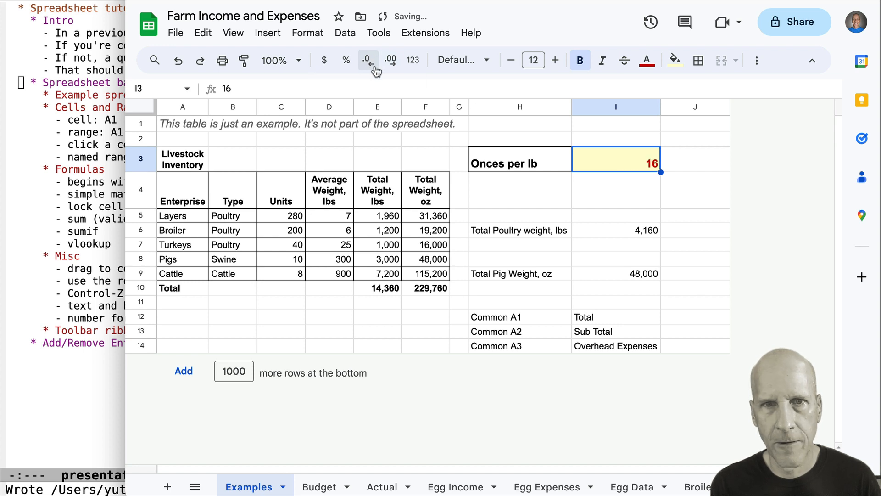
- Try the currency format and the percent format on the value in I3
{"action": "left_click", "coordinate": [324, 65]}
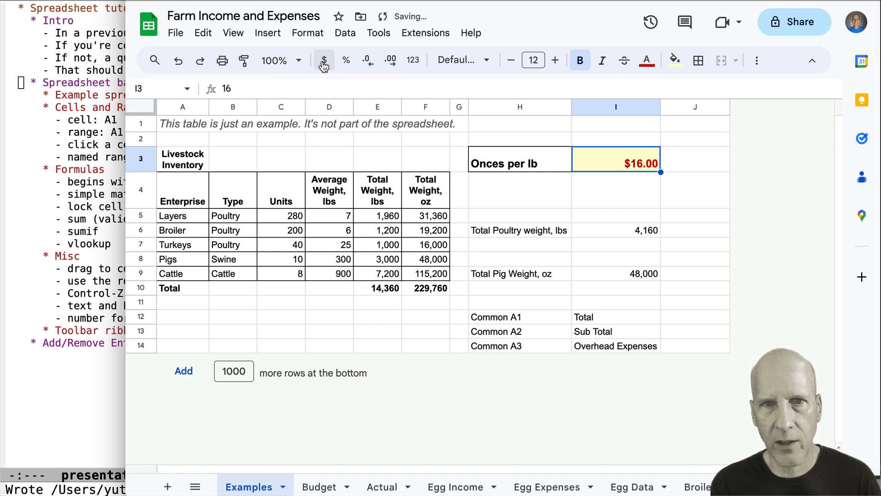
{"action": "left_click", "coordinate": [347, 65]}
- Format the value in I3 as Number with no decimal places
{"action": "left_click", "coordinate": [413, 60]}
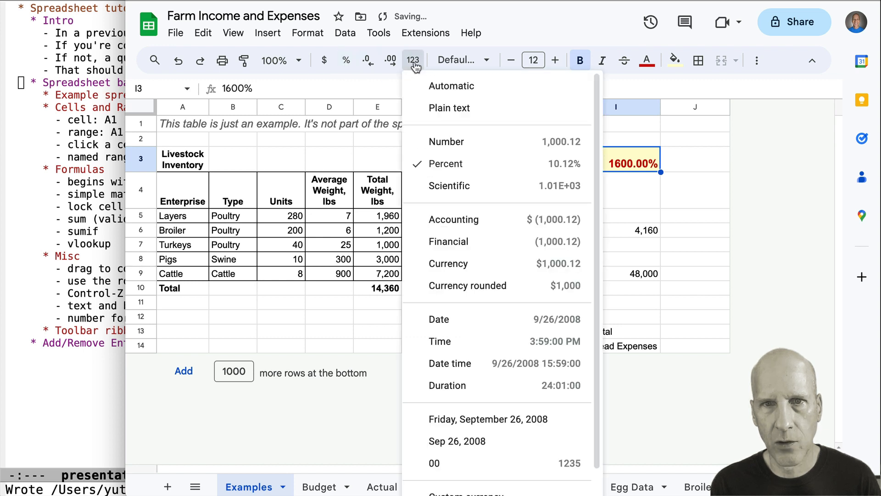
{"action": "left_click", "coordinate": [482, 145]}
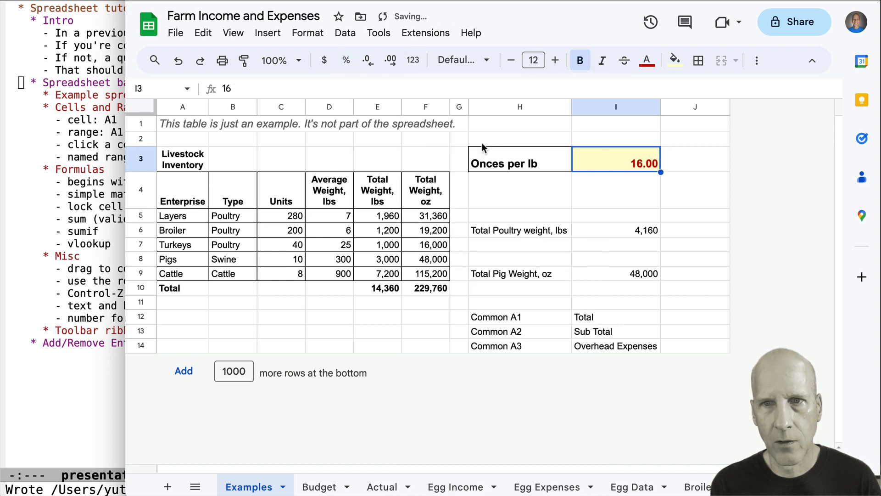
{"action": "left_click", "coordinate": [368, 60]}
{"action": "left_click", "coordinate": [368, 61]}
{"action": "left_click", "coordinate": [680, 156]}
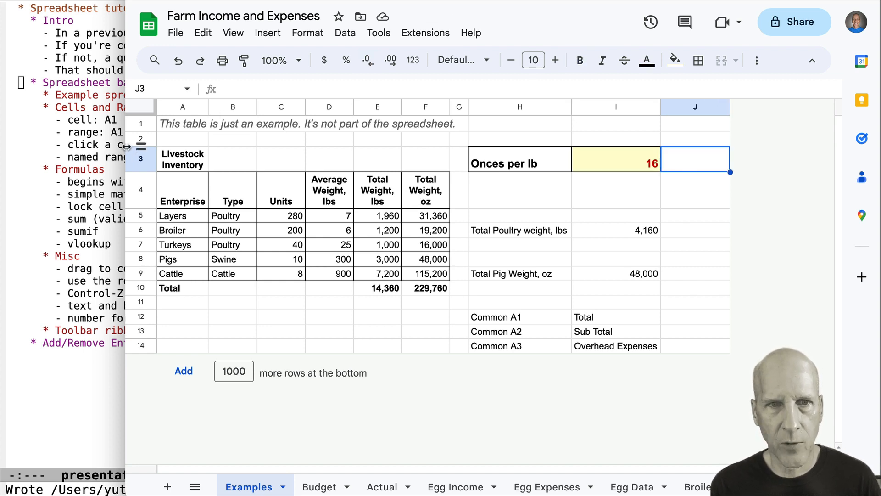
- Widen the spreadsheet window to review the border and horizontal alignment options, and narrow the window again
{"action": "left_click_drag", "start_coordinate": [126, 146], "coordinate": [17, 152]}
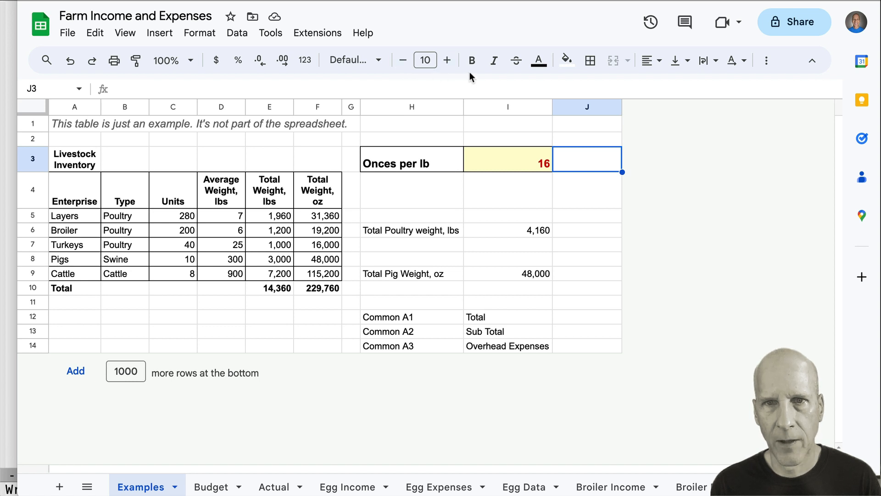
{"action": "left_click", "coordinate": [591, 66]}
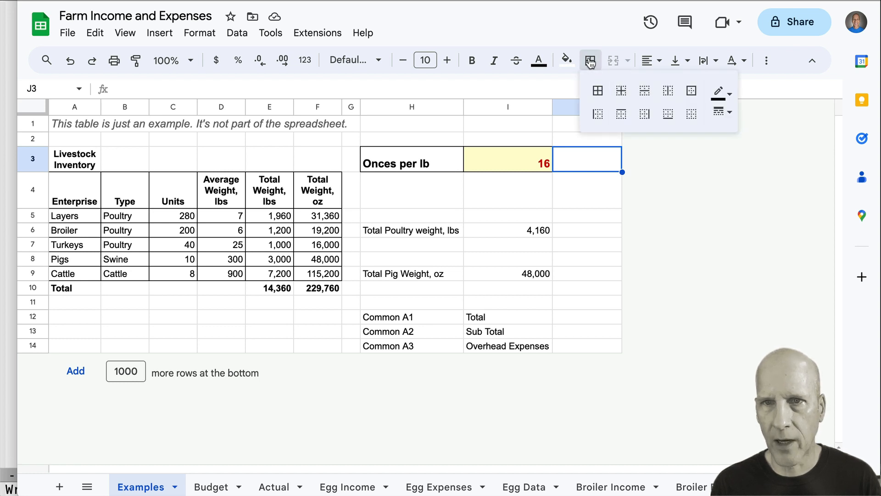
{"action": "left_click", "coordinate": [591, 62]}
{"action": "left_click", "coordinate": [660, 62]}
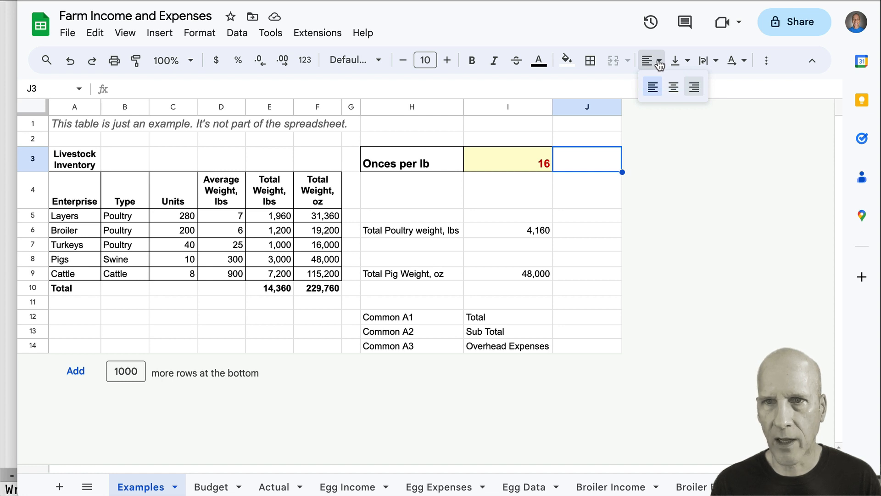
{"action": "left_click", "coordinate": [660, 62]}
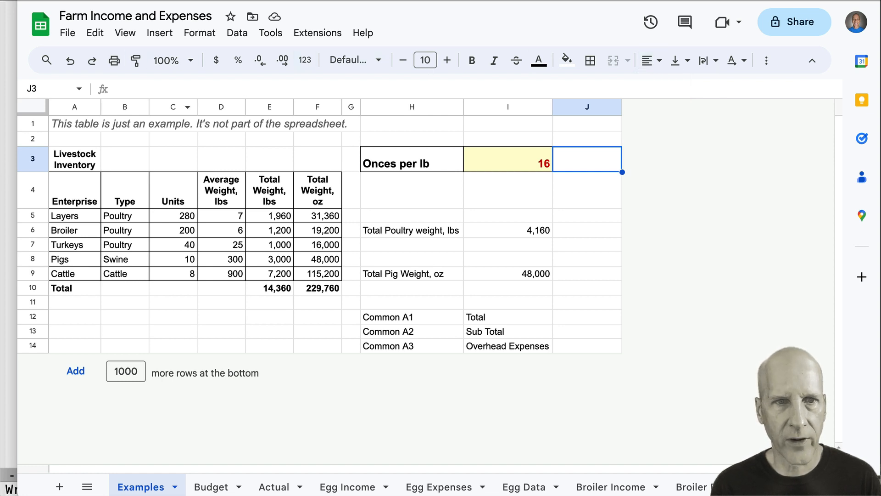
{"action": "left_click_drag", "start_coordinate": [17, 175], "coordinate": [188, 176]}
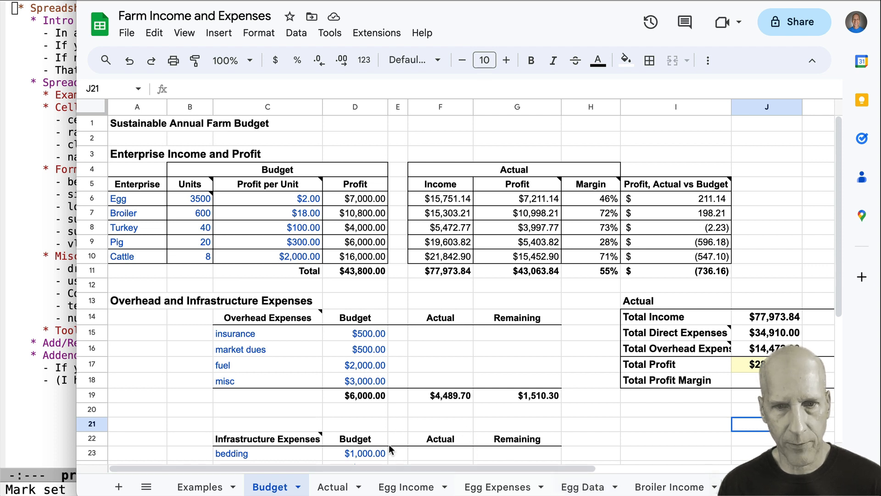
- Duplicate the Egg Income sheet
{"action": "right_click", "coordinate": [415, 488]}
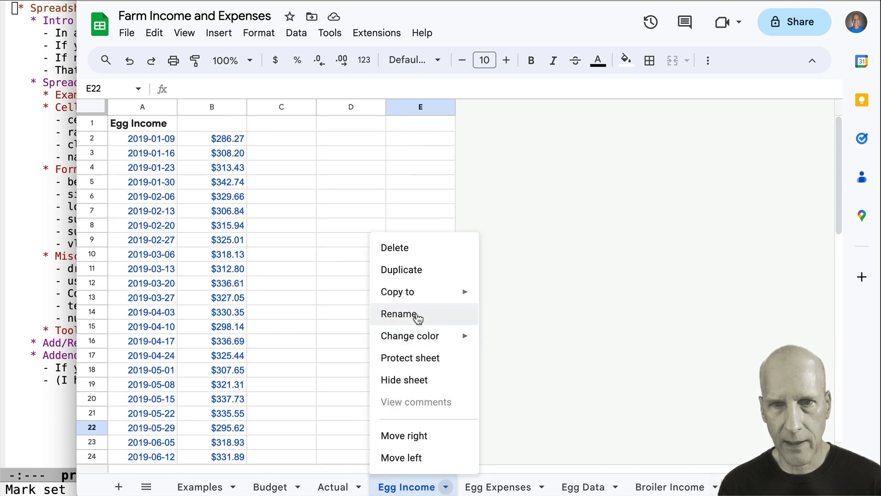
{"action": "left_click", "coordinate": [412, 274]}
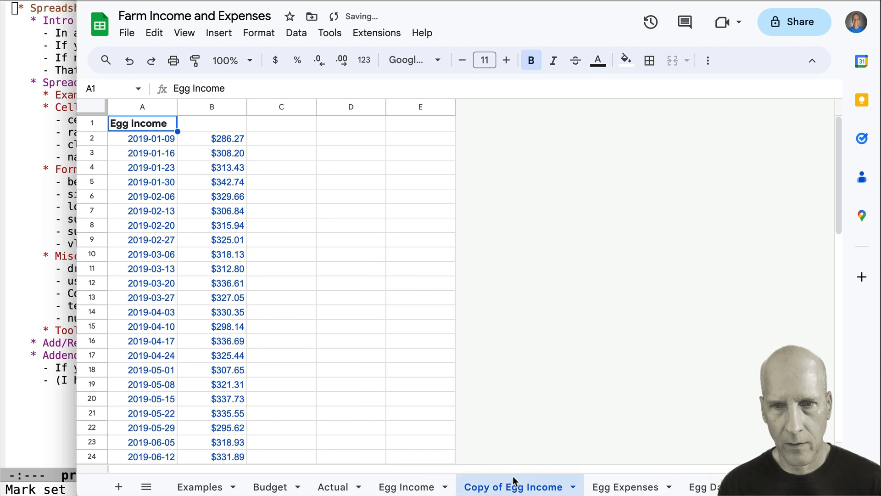
- Rename the copied sheet as Sheep Income and move it in front of the Egg Income sheet
{"action": "double_click", "coordinate": [512, 491]}
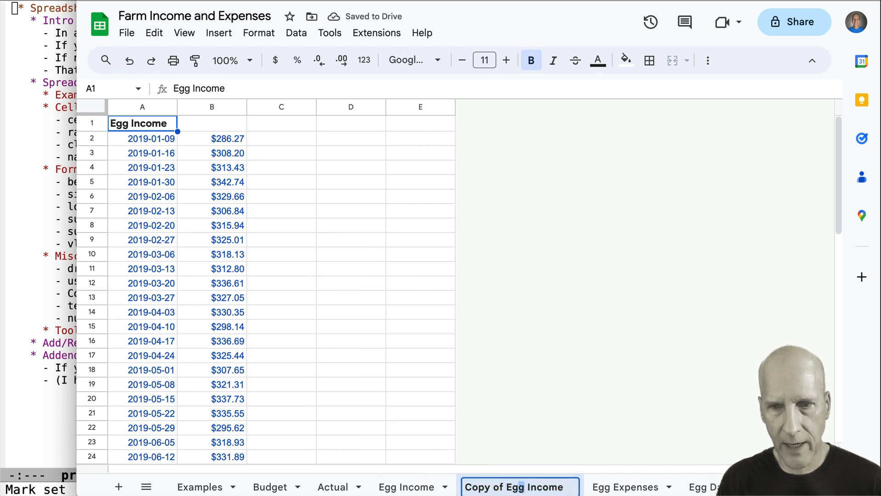
{"action": "key", "text": "BackSpace"}
{"action": "key", "text": "BackSpace"}
{"action": "key", "text": "BackSpace"}
{"action": "key", "text": "BackSpace"}
{"action": "key", "text": "BackSpace"}
{"action": "key", "text": "BackSpace"}
{"action": "key", "text": "BackSpace"}
{"action": "key", "text": "BackSpace"}
{"action": "key", "text": "BackSpace"}
{"action": "key", "text": "BackSpace"}
{"action": "key", "text": "BackSpace"}
{"action": "type", "text": "Sheep"}
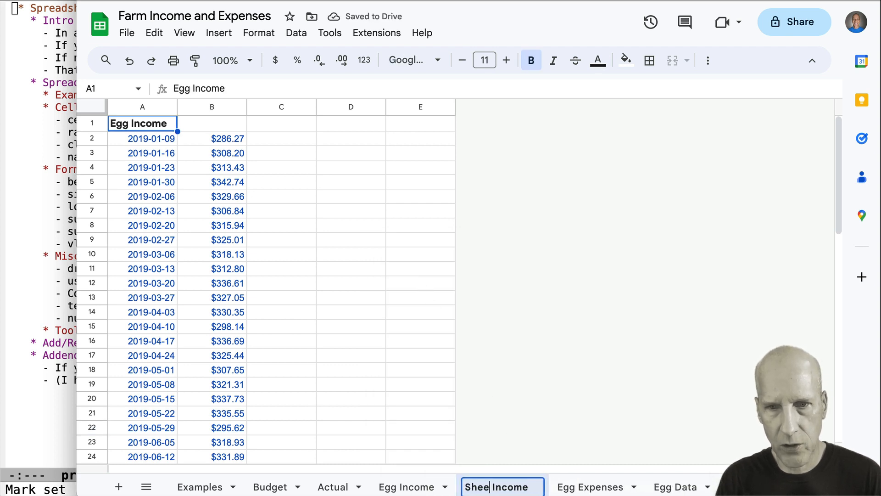
{"action": "key", "text": "Return"}
{"action": "left_click_drag", "start_coordinate": [481, 487], "coordinate": [393, 489]}
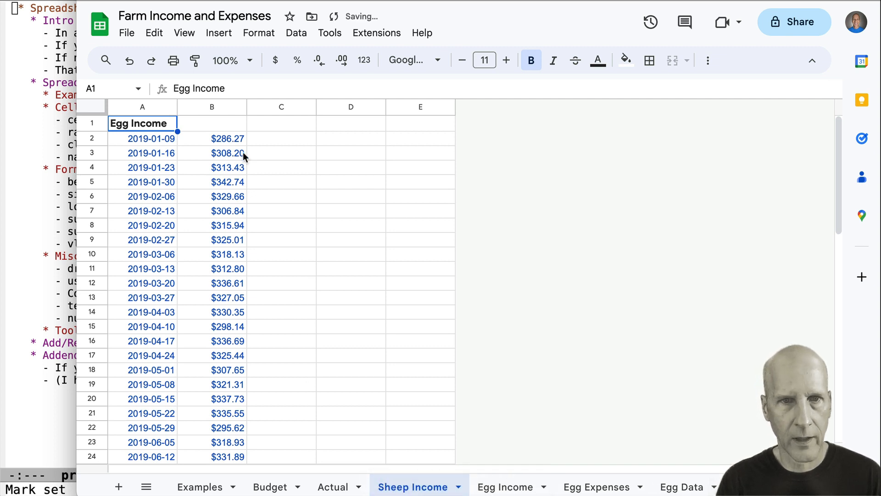
- Enter 110 and 120 in B2 and B3 of the Sheep Income sheet and fill the series through B8
{"action": "left_click", "coordinate": [236, 139]}
{"action": "type", "text": "110"}
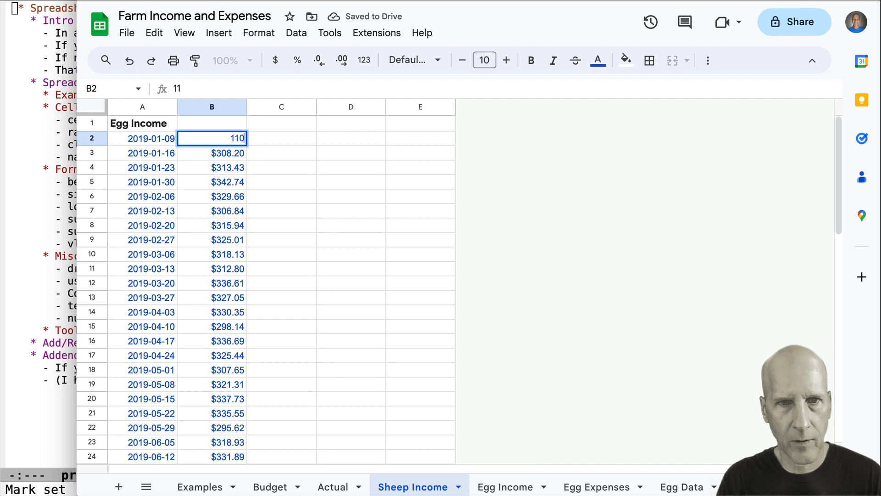
{"action": "key", "text": "Return"}
{"action": "type", "text": "120"}
{"action": "key", "text": "Return"}
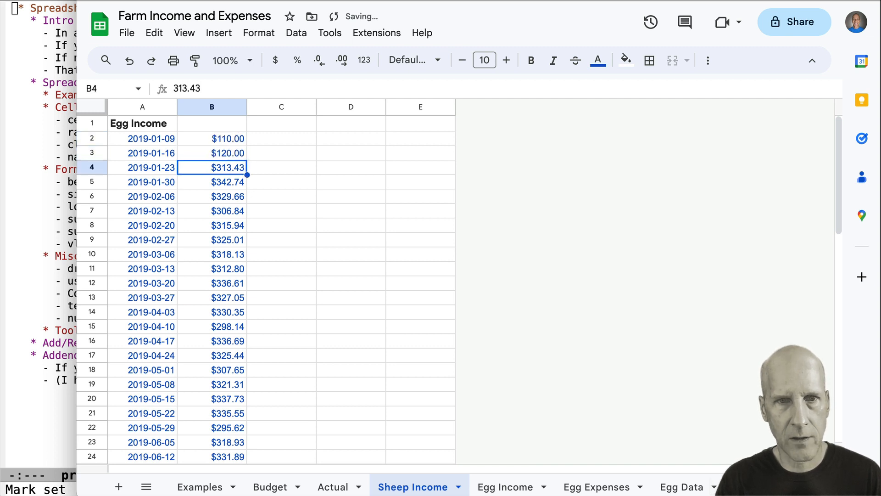
{"action": "left_click_drag", "start_coordinate": [240, 136], "coordinate": [250, 233]}
- Delete rows 9 through 51 from the Sheep Income sheet
{"action": "left_click", "coordinate": [100, 239]}
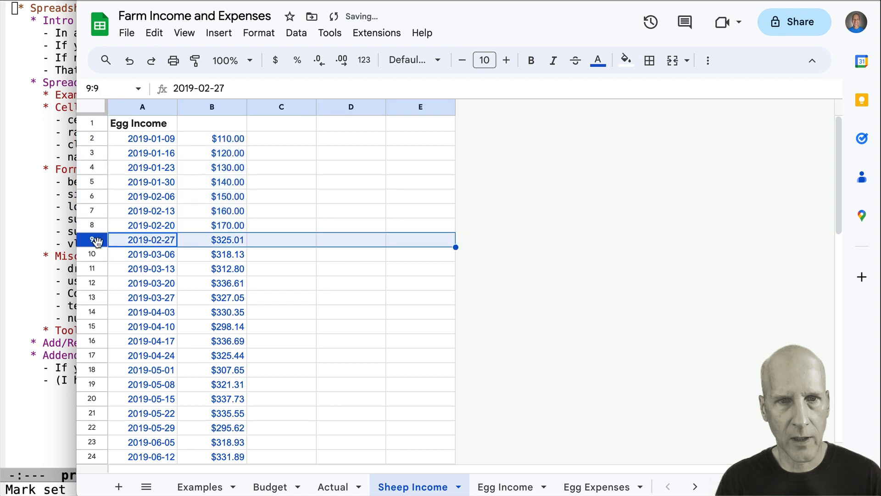
{"action": "scroll", "coordinate": [101, 244], "scroll_direction": "down", "scroll_amount": 12}
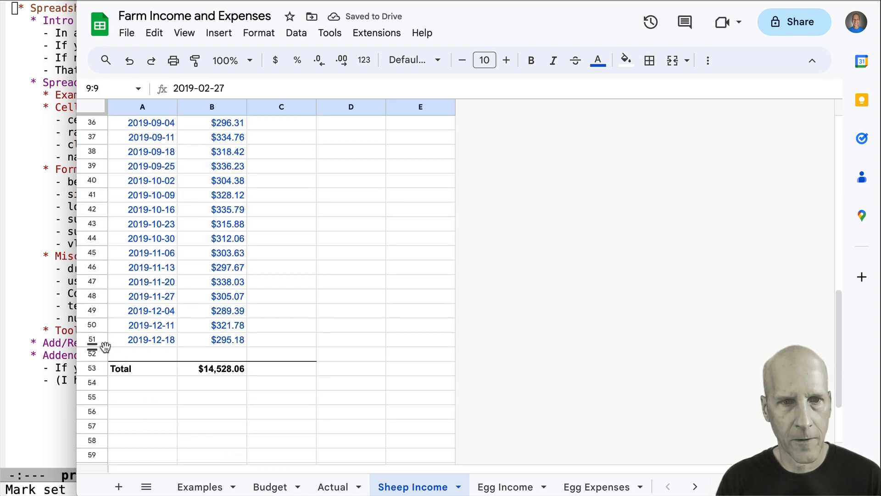
{"action": "left_click", "coordinate": [98, 341], "text": "shift"}
{"action": "right_click", "coordinate": [97, 339]}
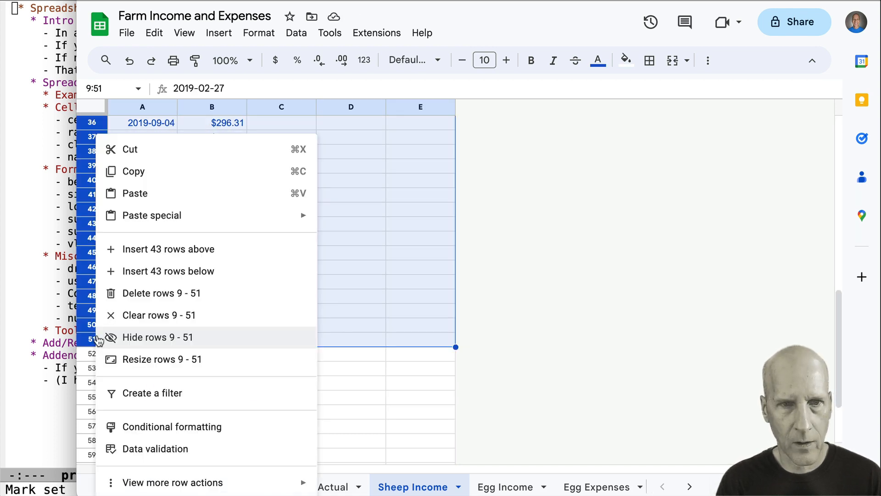
{"action": "left_click", "coordinate": [151, 292]}
{"action": "left_click", "coordinate": [291, 267]}
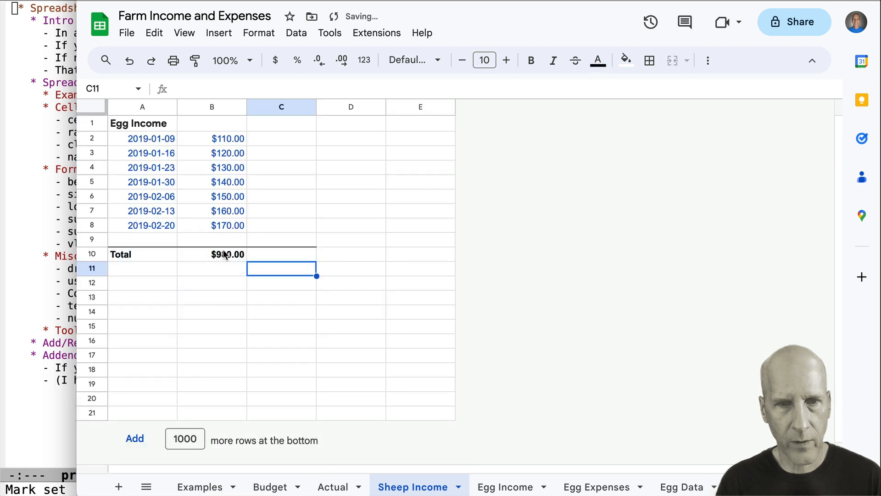
- Change the title in A1 of the Sheep Income sheet to Sheep Income
{"action": "double_click", "coordinate": [136, 123]}
{"action": "key", "text": "BackSpace"}
{"action": "key", "text": "BackSpace"}
{"action": "key", "text": "BackSpace"}
{"action": "type", "text": "S"}
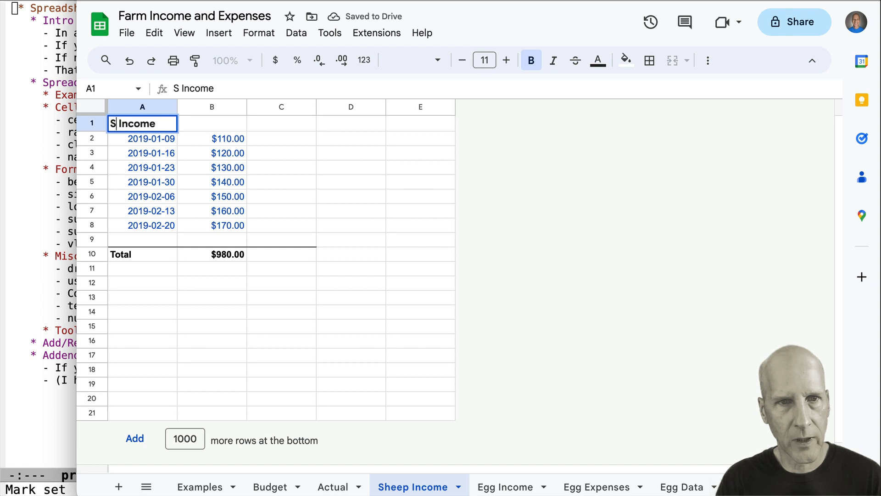
{"action": "type", "text": "heep"}
{"action": "key", "text": "Return"}
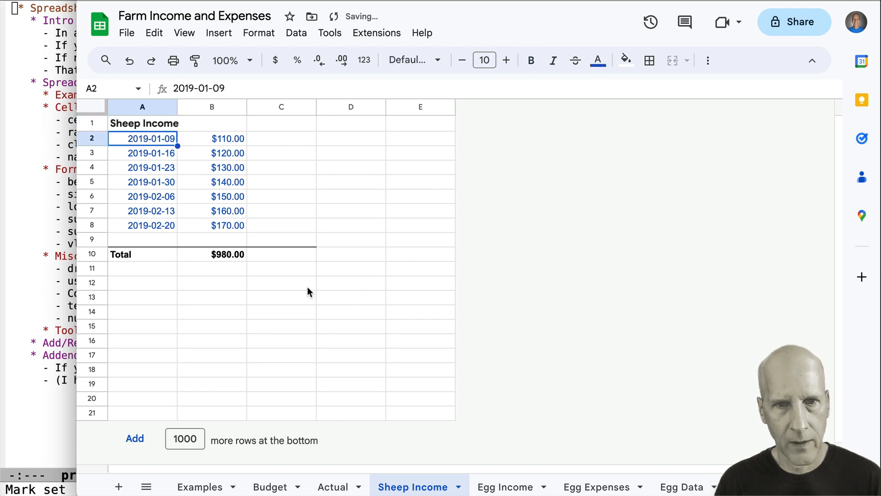
- Define columns A:B of the Sheep Income sheet as the named range sheep_income
{"action": "left_click", "coordinate": [341, 488]}
{"action": "left_click", "coordinate": [420, 486]}
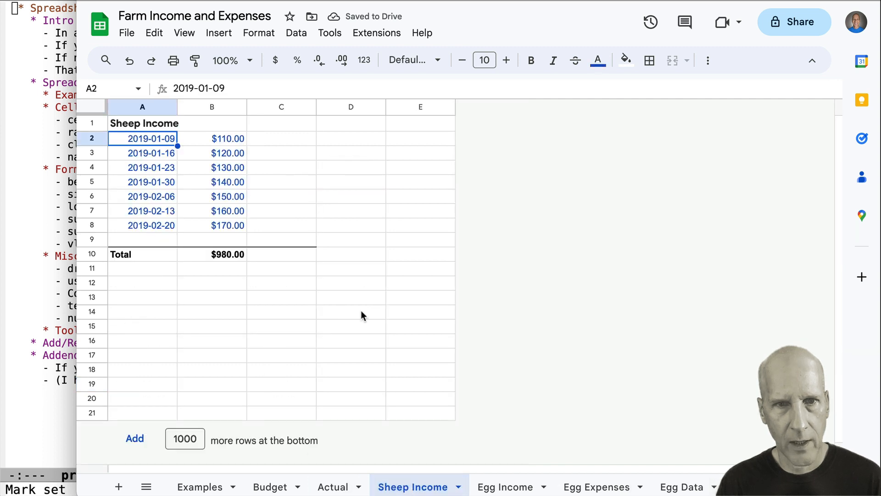
{"action": "left_click_drag", "start_coordinate": [156, 107], "coordinate": [204, 108]}
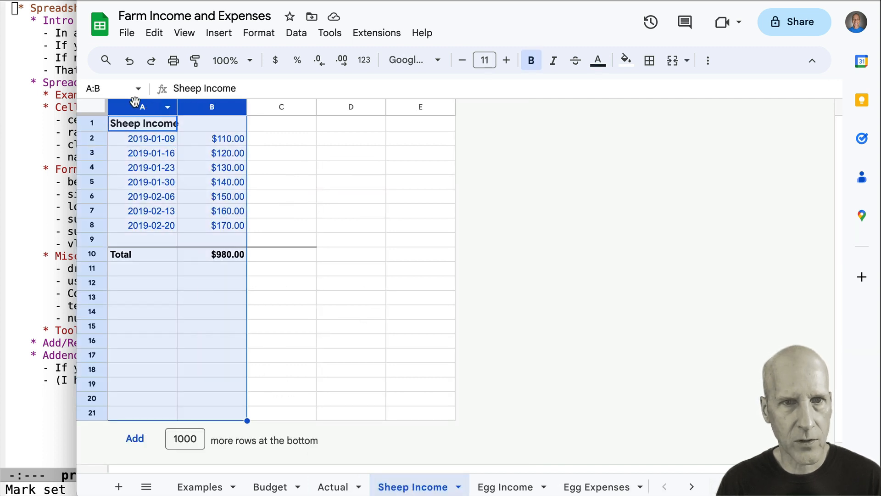
{"action": "left_click", "coordinate": [109, 89]}
{"action": "type", "text": "she"}
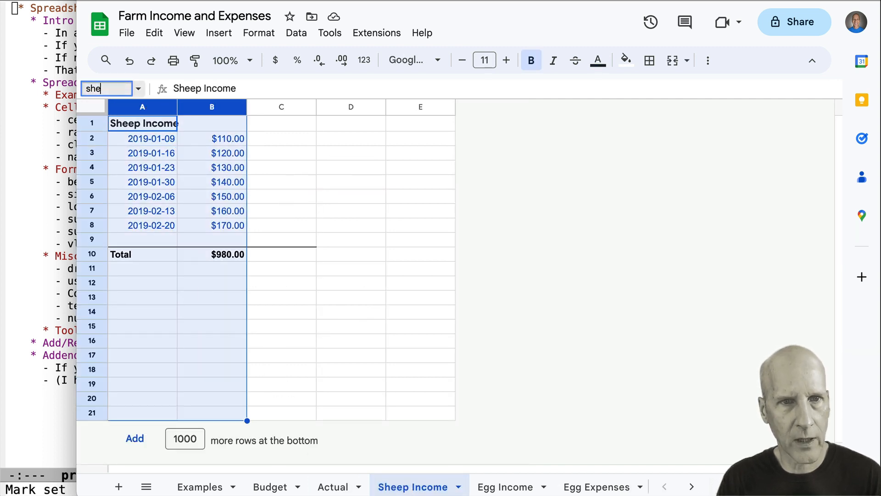
{"action": "type", "text": "ep_inome"}
{"action": "key", "text": "Return"}
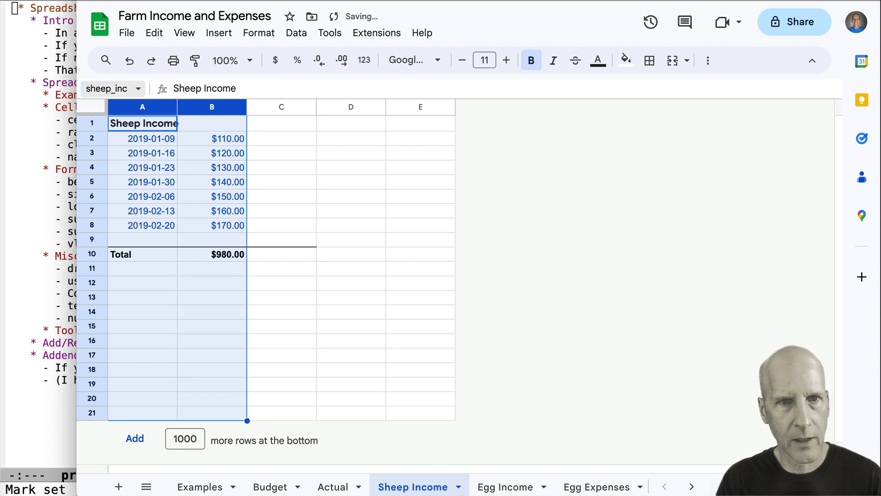
- Check the sheep_income named range by picking it from the list of named ranges
{"action": "left_click", "coordinate": [344, 138]}
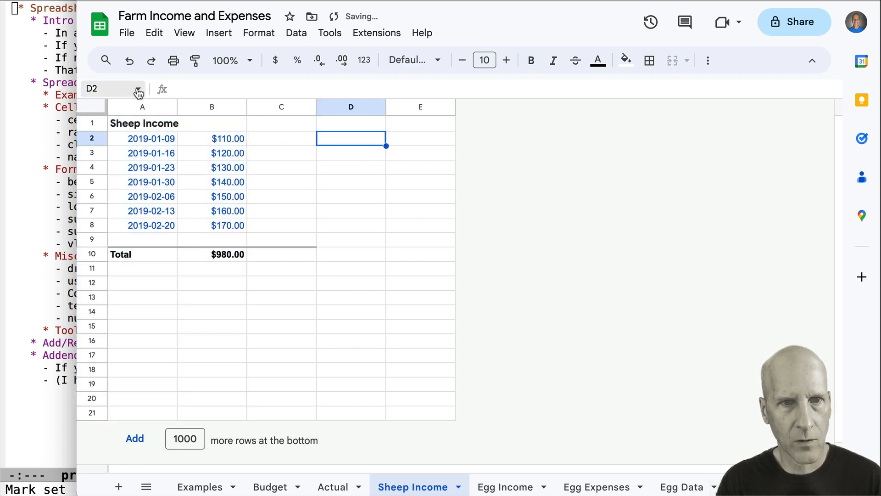
{"action": "left_click", "coordinate": [138, 89]}
{"action": "scroll", "coordinate": [158, 220], "scroll_direction": "down", "scroll_amount": 3}
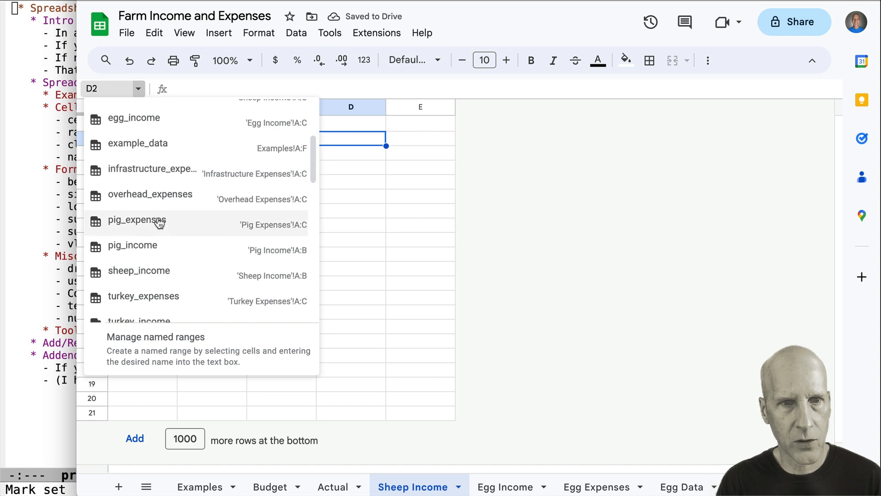
{"action": "scroll", "coordinate": [159, 220], "scroll_direction": "down", "scroll_amount": 1}
{"action": "left_click", "coordinate": [157, 261]}
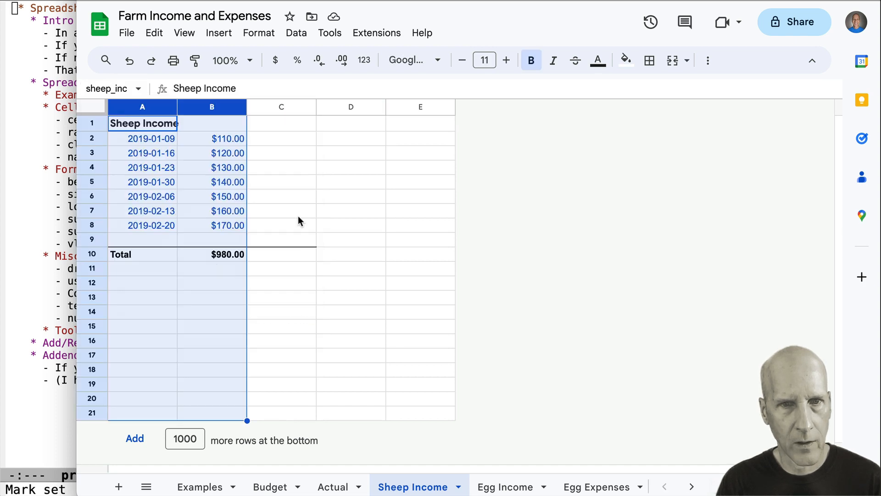
{"action": "left_click", "coordinate": [394, 265]}
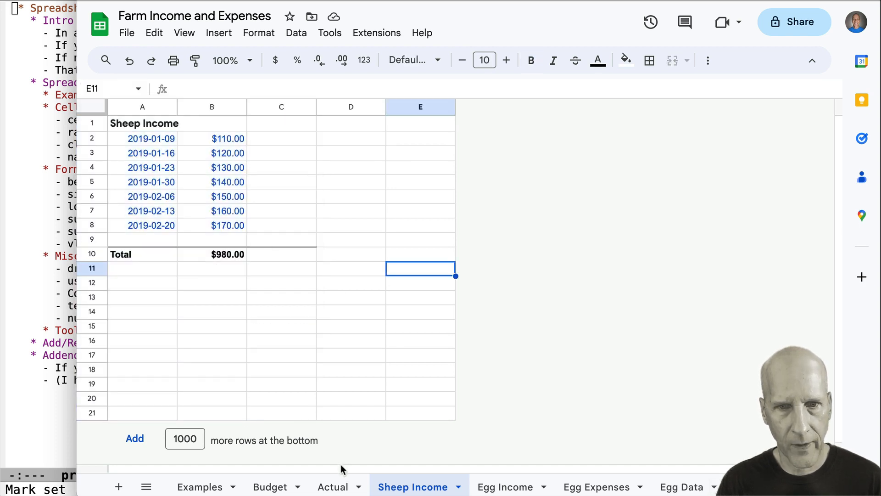
- Insert five blank rows above the Egg Income row on the Actual sheet
{"action": "left_click", "coordinate": [334, 486]}
{"action": "left_click", "coordinate": [475, 211]}
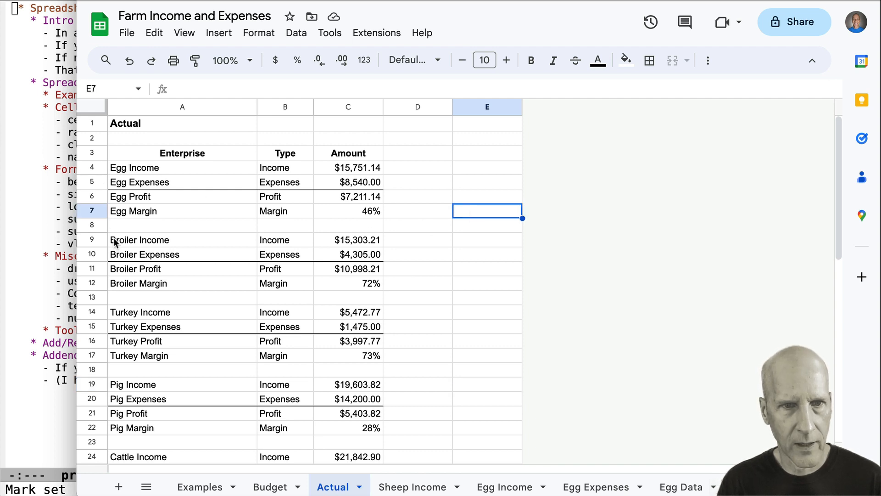
{"action": "left_click", "coordinate": [95, 167]}
{"action": "left_click", "coordinate": [94, 223], "text": "shift"}
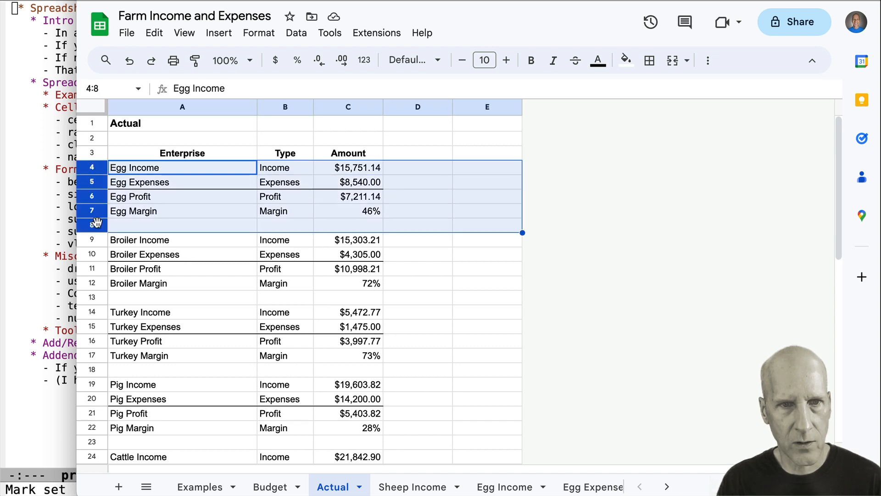
{"action": "right_click", "coordinate": [94, 193]}
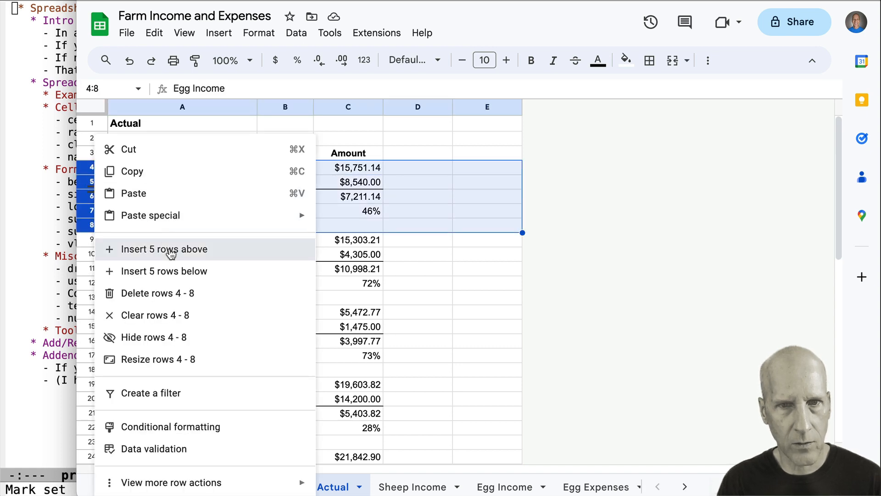
{"action": "left_click", "coordinate": [166, 249]}
{"action": "left_click", "coordinate": [477, 199]}
- Copy the Egg enterprise and type labels in A9:B12 to the blank rows starting at A4
{"action": "left_click_drag", "start_coordinate": [159, 237], "coordinate": [289, 279]}
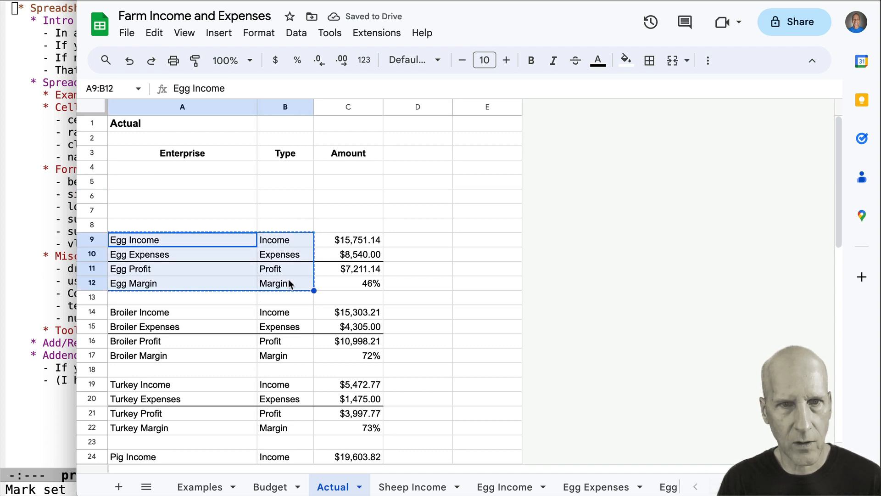
{"action": "key", "text": "ctrl+c"}
{"action": "left_click", "coordinate": [191, 168]}
{"action": "key", "text": "ctrl+v"}
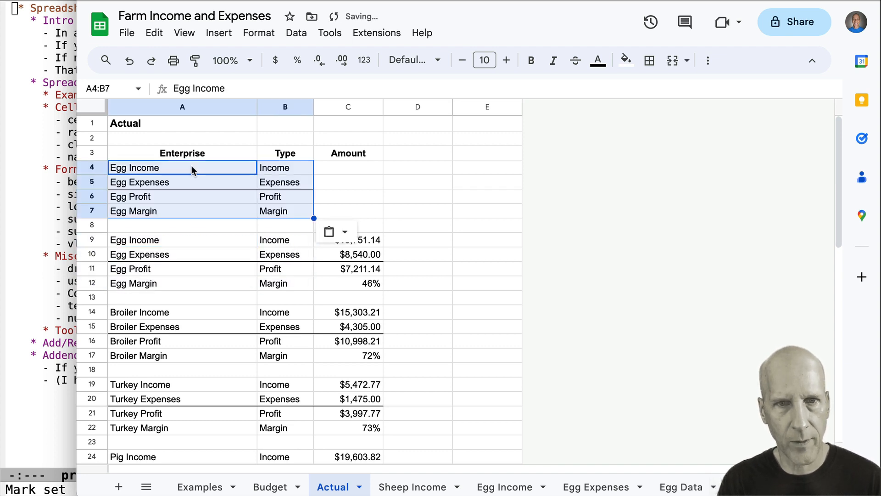
- Change the label in A4 of the Actual sheet to Sheep Income
{"action": "left_click", "coordinate": [164, 167]}
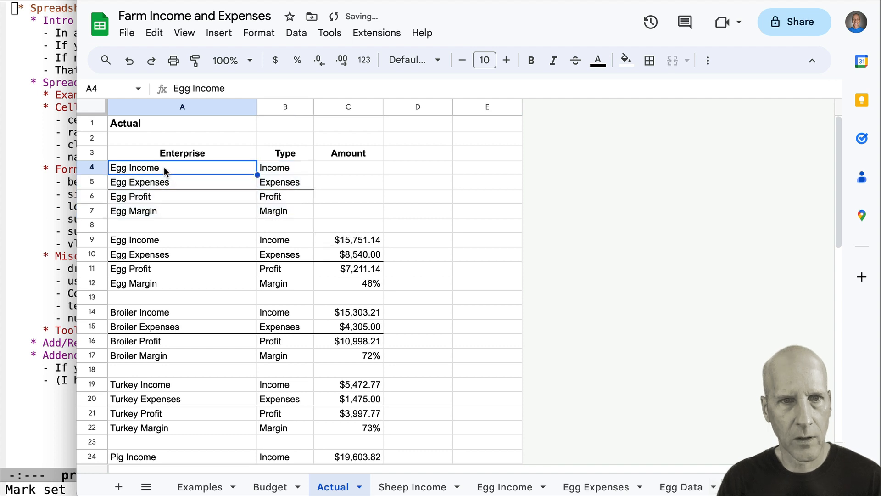
{"action": "key", "text": "Return"}
{"action": "key", "text": "BackSpace"}
{"action": "key", "text": "Delete"}
{"action": "key", "text": "Delete"}
{"action": "key", "text": "Delete"}
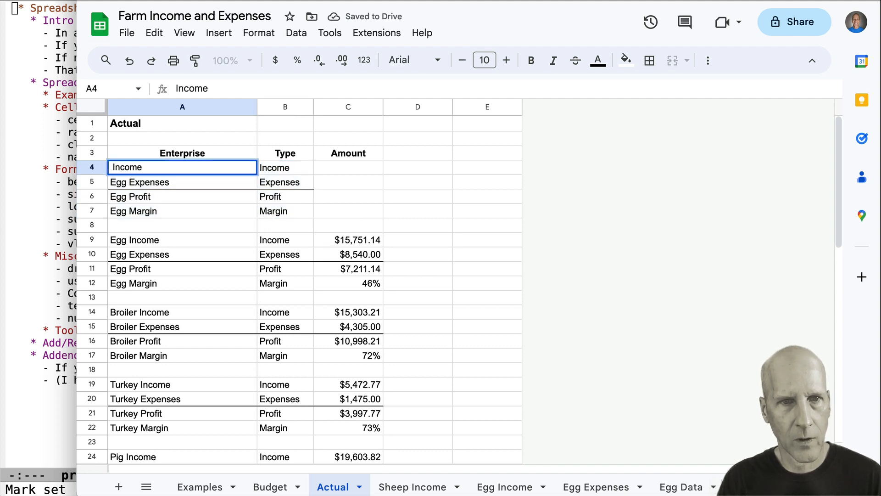
{"action": "type", "text": "Sheep"}
{"action": "key", "text": "Return"}
- Change the label in A5 of the Actual sheet to Sheep Expenses
{"action": "key", "text": "Return"}
{"action": "key", "text": "Left"}
{"action": "key", "text": "Left"}
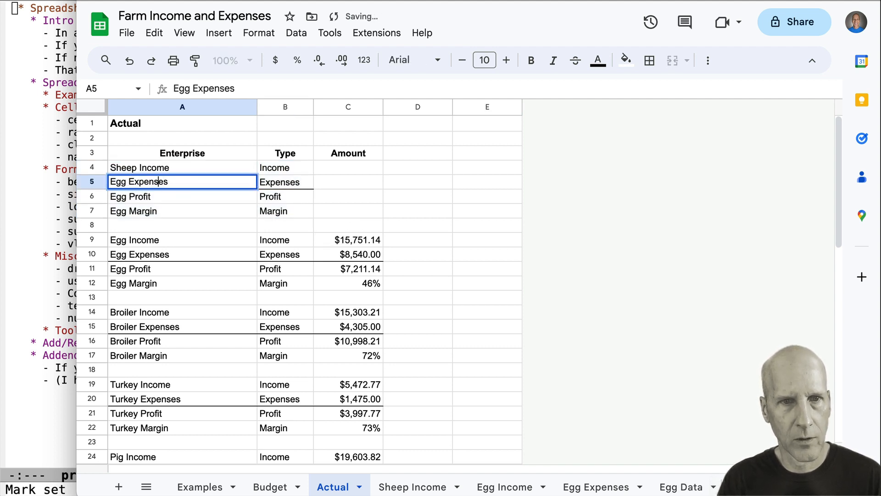
{"action": "key", "text": "BackSpace"}
{"action": "key", "text": "BackSpace"}
{"action": "key", "text": "BackSpace"}
{"action": "type", "text": "Sheep"}
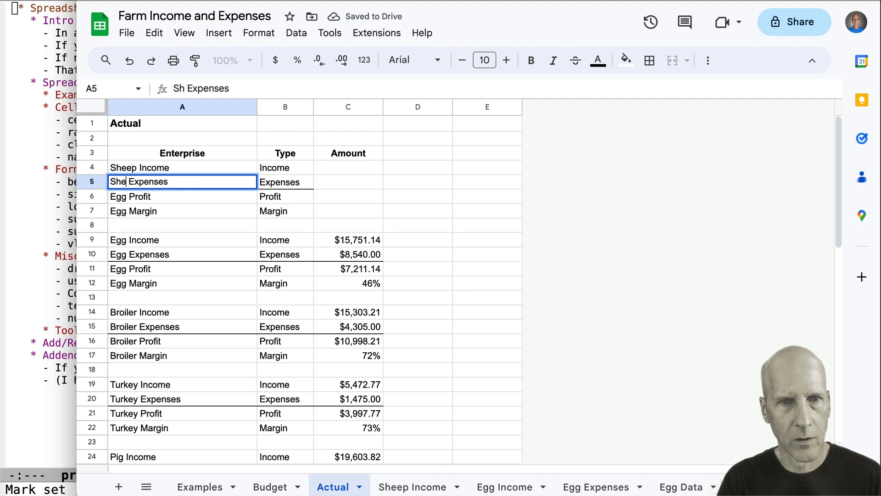
{"action": "key", "text": "Return"}
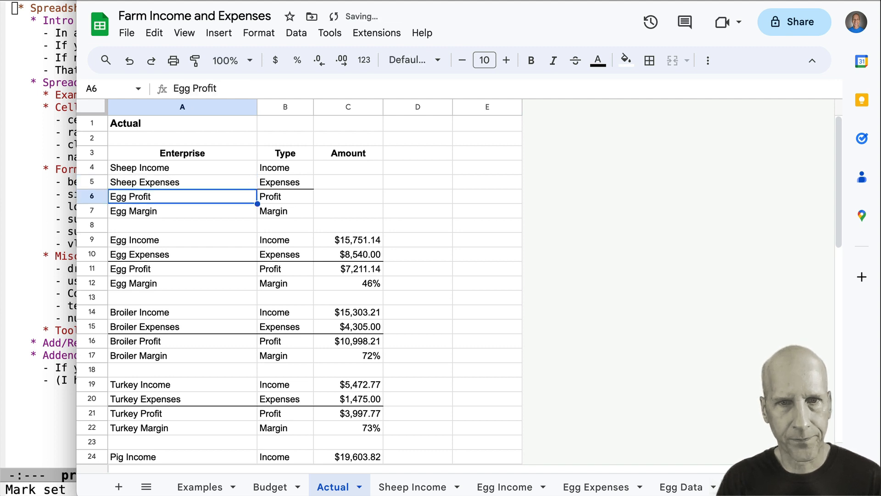
- Enter a VLOOKUP formula in C4 with the Total cell Common!$A$1 as absolute search key
{"action": "left_click", "coordinate": [345, 166]}
{"action": "type", "text": "vo"}
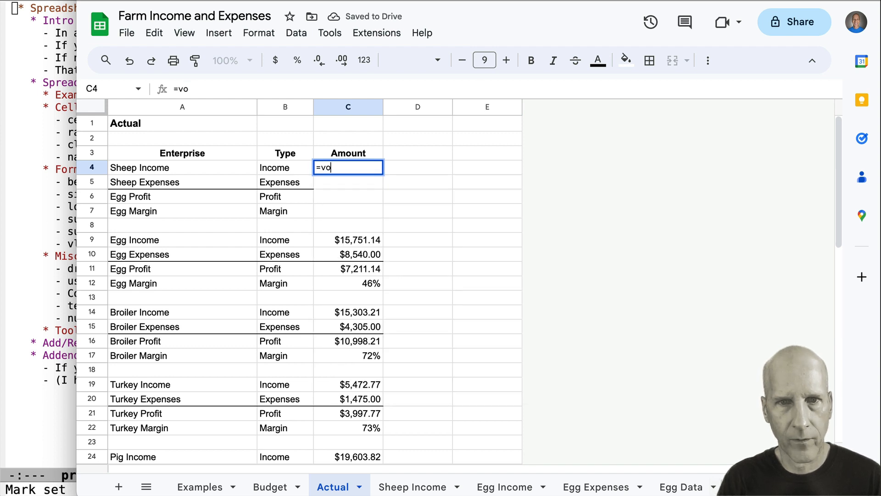
{"action": "key", "text": "BackSpace"}
{"action": "type", "text": "loo"}
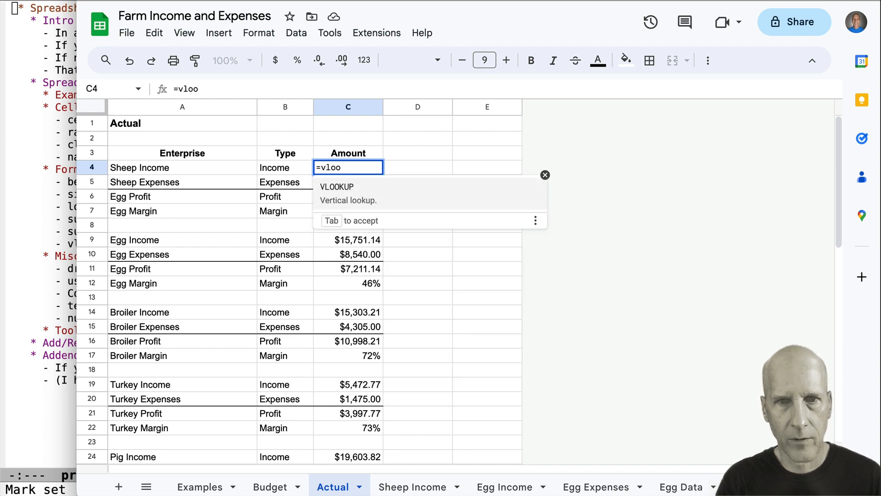
{"action": "left_click", "coordinate": [349, 193]}
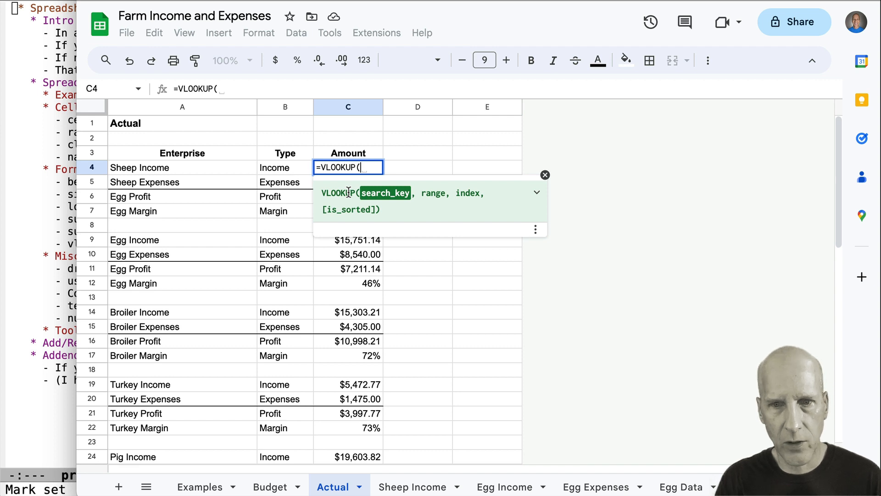
{"action": "scroll", "coordinate": [505, 485], "scroll_direction": "right", "scroll_amount": 5}
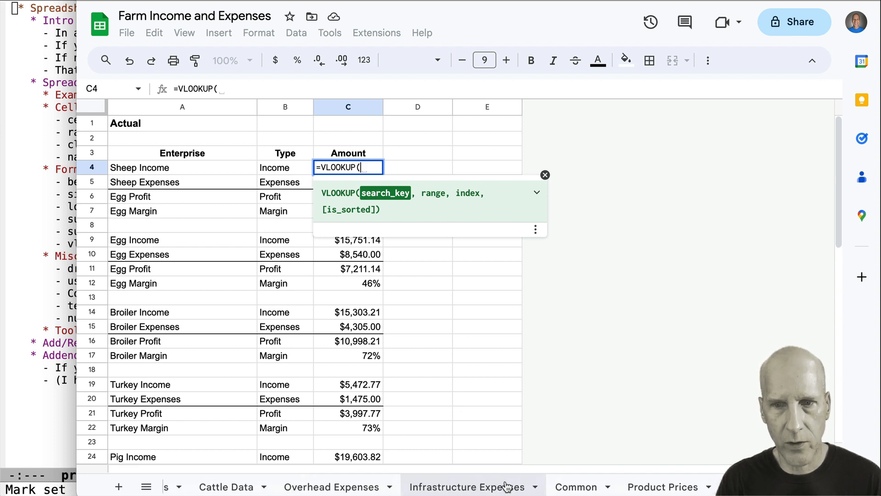
{"action": "left_click", "coordinate": [575, 486]}
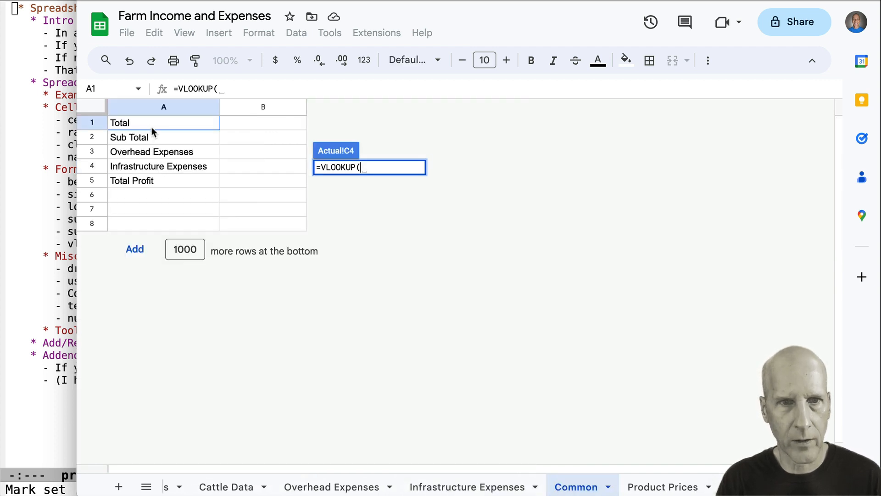
{"action": "left_click", "coordinate": [152, 124]}
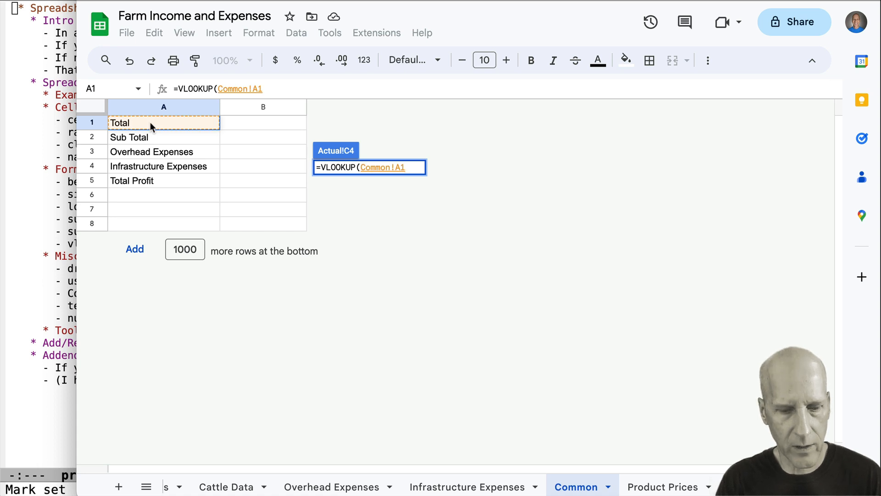
{"action": "key", "text": "F4"}
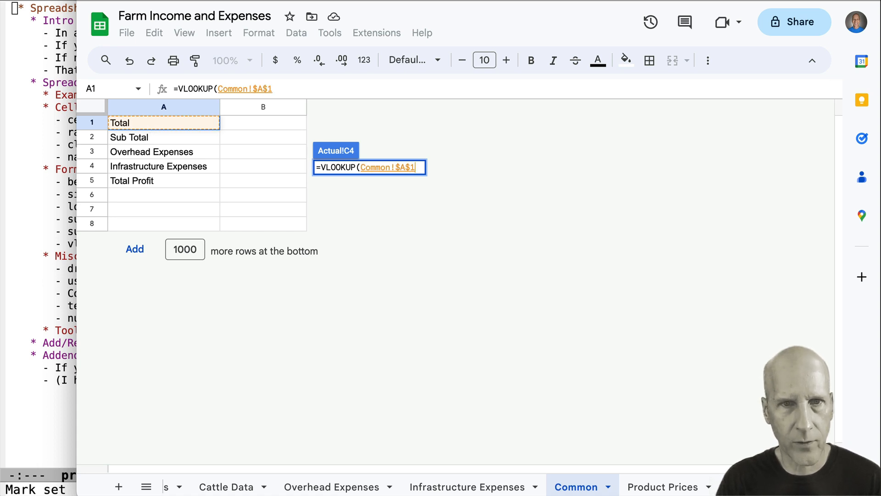
{"action": "key", "text": "Return"}
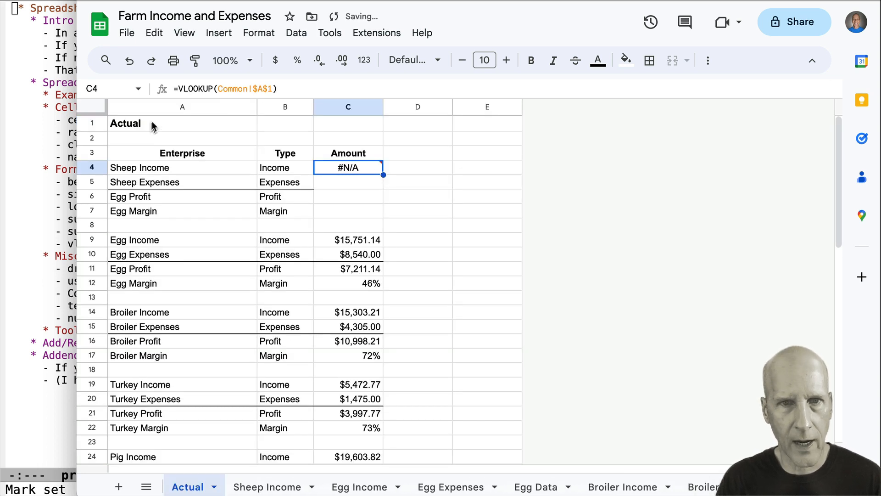
- Complete the formula in C4 as =VLOOKUP(Common!$A$1,sheep_income,2,false)
{"action": "left_click", "coordinate": [285, 89]}
{"action": "key", "text": "BackSpace"}
{"action": "type", "text": ","}
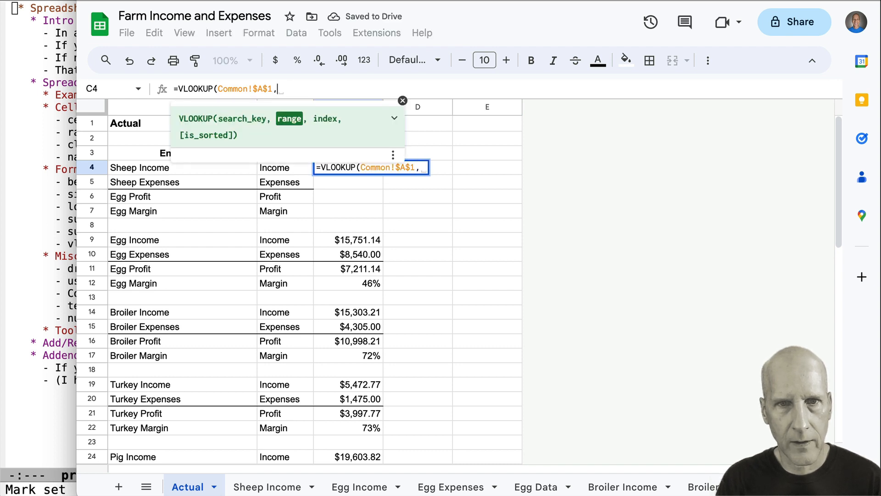
{"action": "type", "text": "shee"}
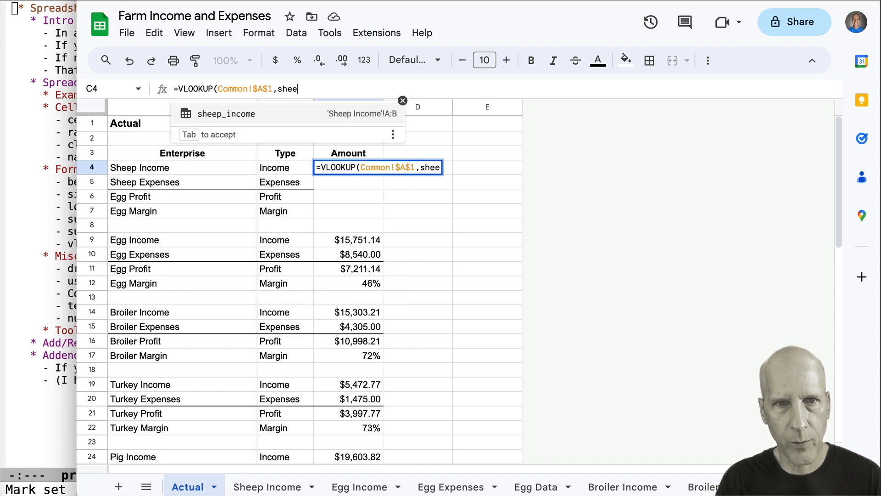
{"action": "left_click", "coordinate": [251, 115]}
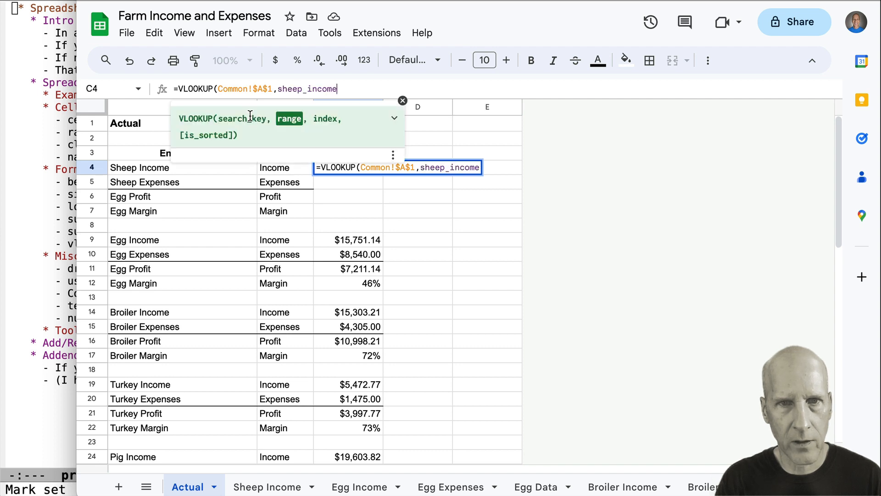
{"action": "type", "text": ","}
{"action": "type", "text": "2,f"}
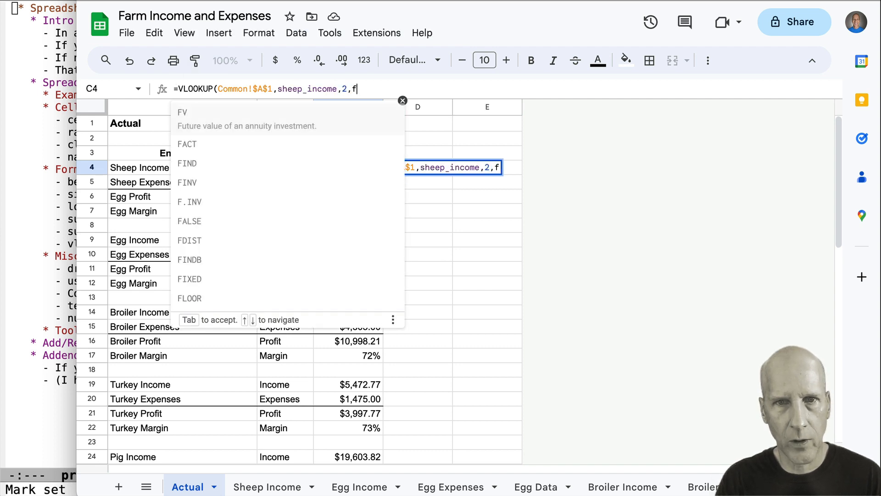
{"action": "type", "text": "alse)"}
{"action": "key", "text": "Return"}
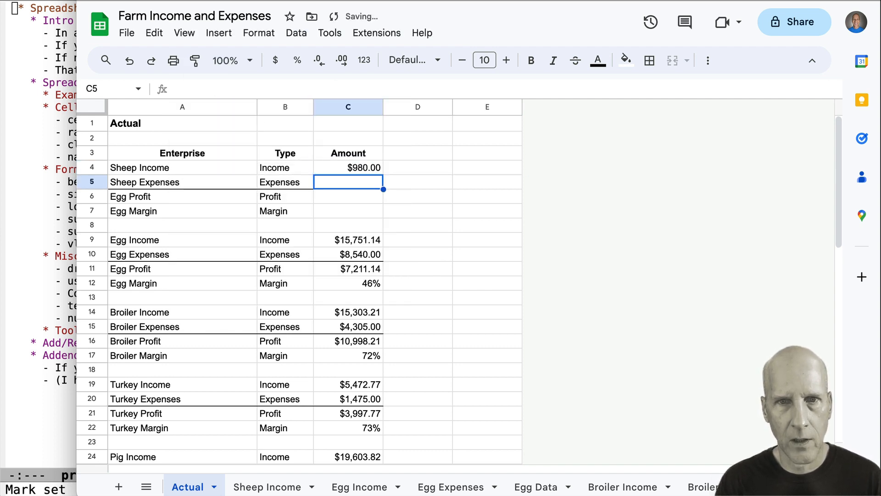
- Compare the looked-up amount in C4 of the Actual sheet with the Total on the Sheep Income sheet
{"action": "left_click", "coordinate": [399, 170]}
{"action": "left_click", "coordinate": [364, 166]}
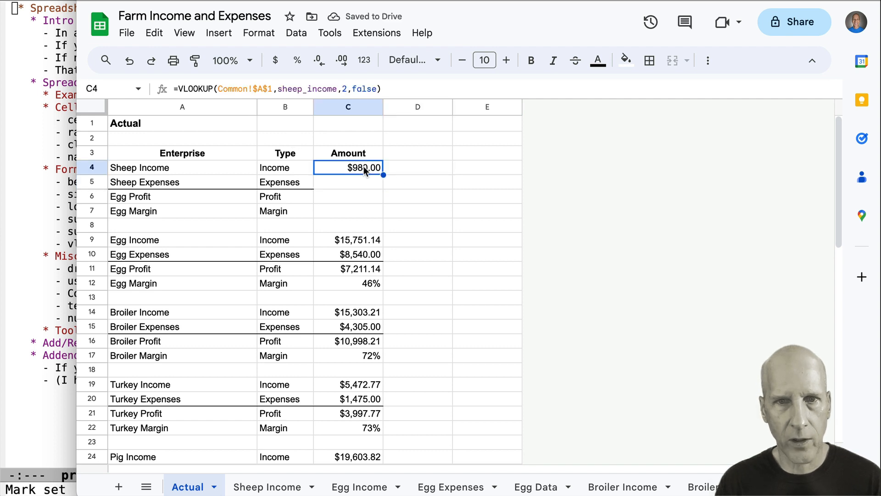
{"action": "left_click", "coordinate": [273, 488]}
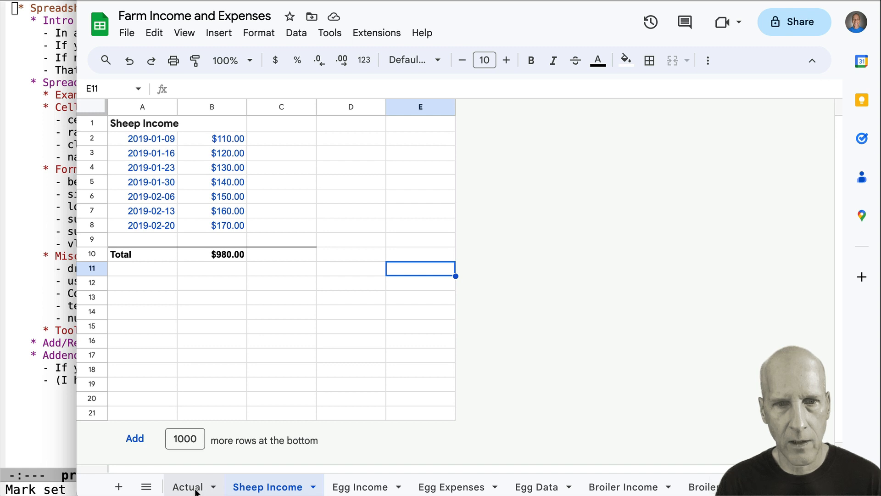
{"action": "left_click", "coordinate": [206, 482]}
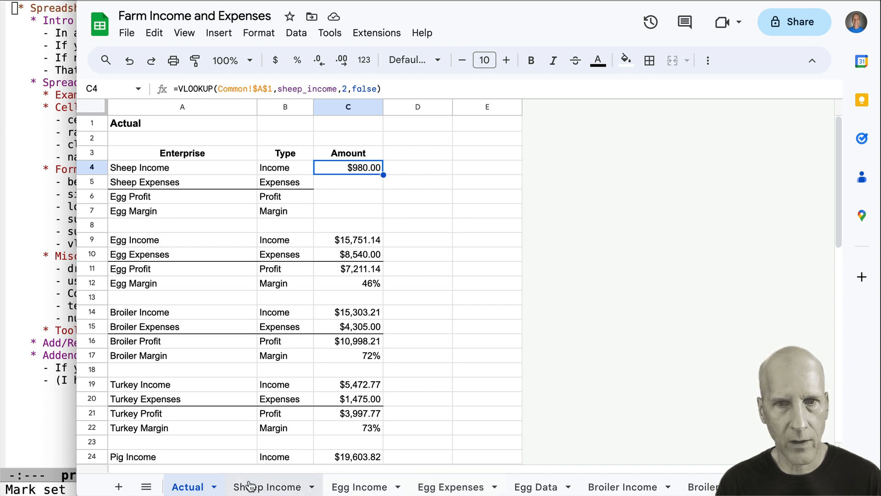
{"action": "left_click", "coordinate": [337, 181]}
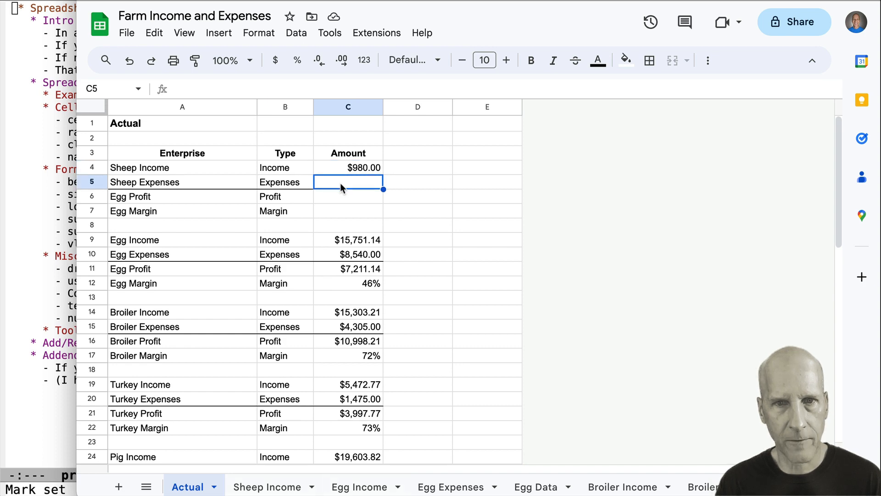
- Insert a row above Broiler on the Budget sheet and enter Sheep as the enterprise in A7
{"action": "scroll", "coordinate": [289, 484], "scroll_direction": "right", "scroll_amount": 3}
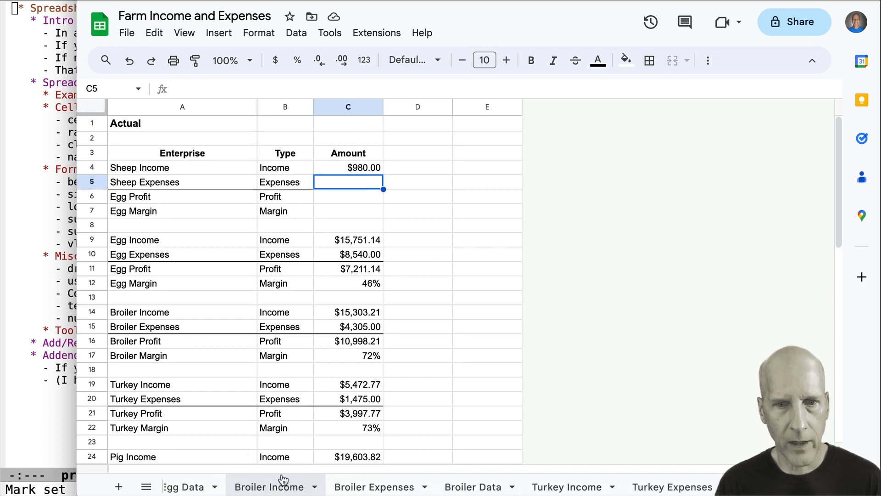
{"action": "scroll", "coordinate": [281, 484], "scroll_direction": "left", "scroll_amount": 5}
{"action": "left_click", "coordinate": [268, 487]}
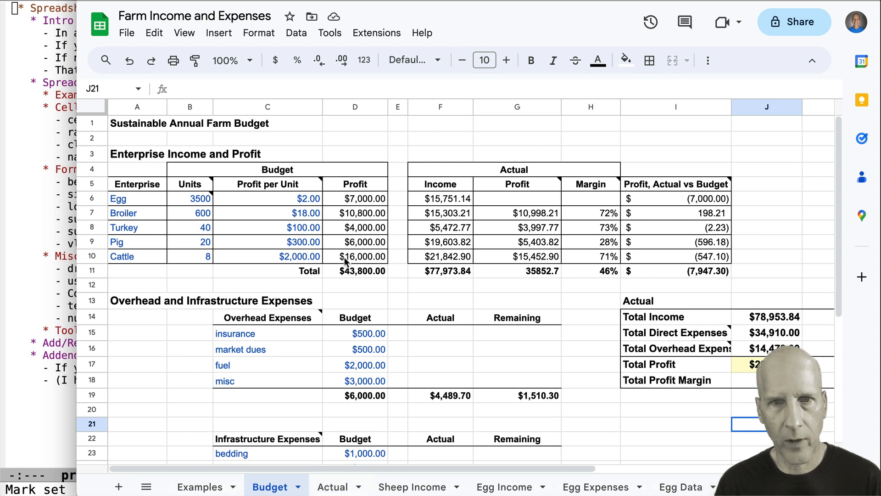
{"action": "left_click", "coordinate": [94, 214]}
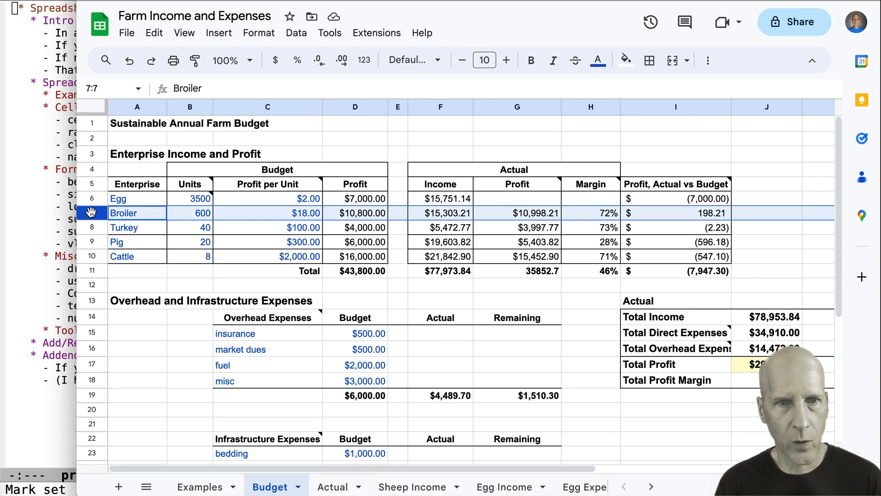
{"action": "right_click", "coordinate": [94, 214]}
{"action": "mouse_move", "coordinate": [96, 218]}
{"action": "left_click", "coordinate": [156, 249]}
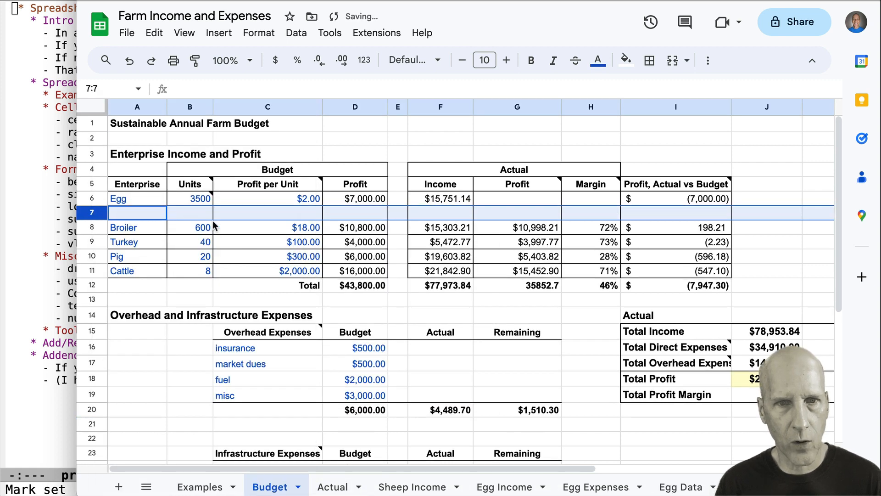
{"action": "left_click", "coordinate": [144, 215]}
{"action": "type", "text": "Sheep"}
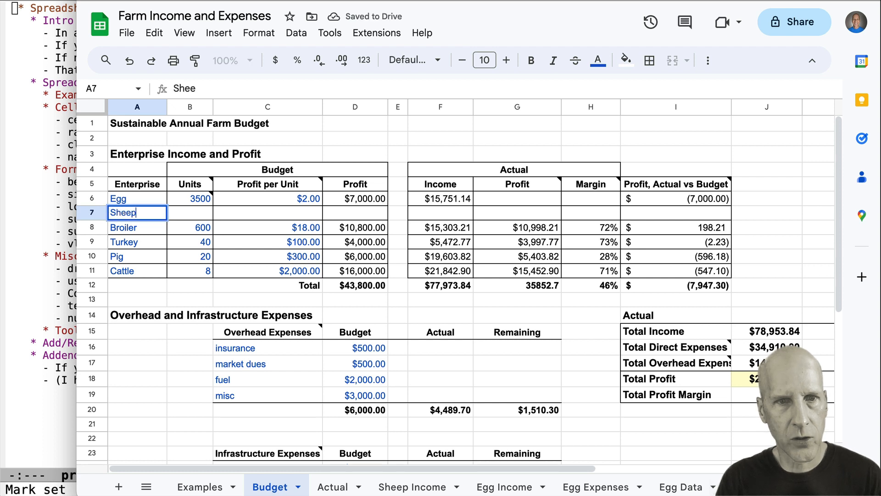
{"action": "key", "text": "Tab"}
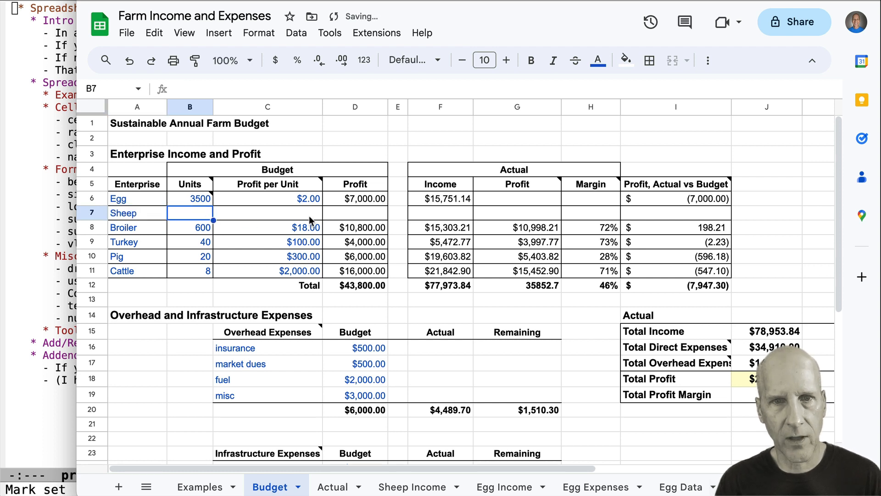
- Fill the Egg row's actual Income formula from F6 down to the Sheep row in F7
{"action": "left_click", "coordinate": [465, 201]}
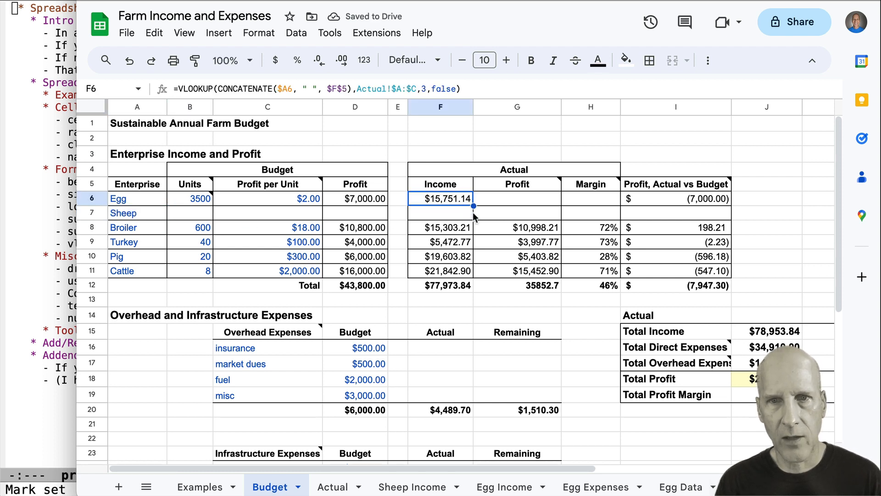
{"action": "left_click_drag", "start_coordinate": [474, 205], "coordinate": [472, 217]}
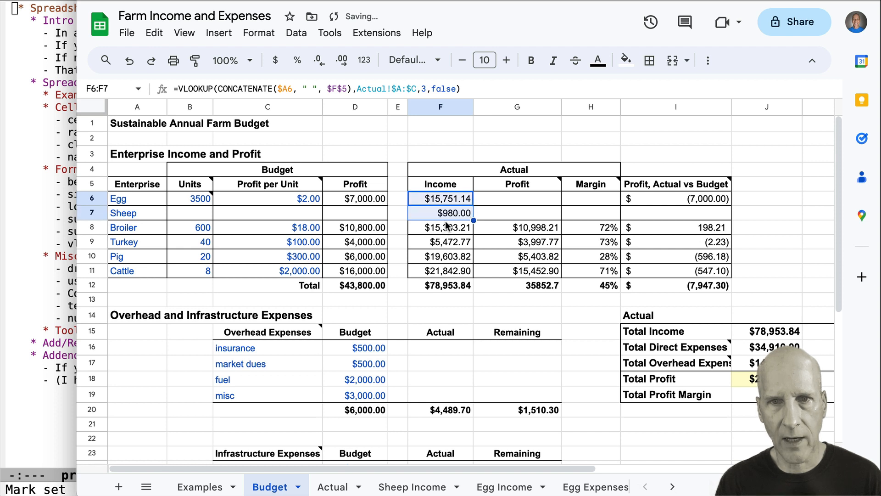
{"action": "left_click", "coordinate": [447, 219]}
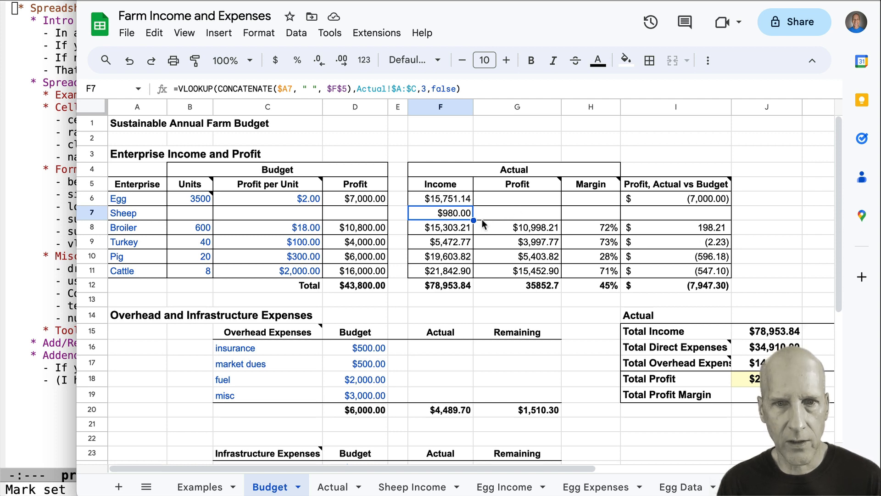
- Review the Budget sheet and the Sheep rows on the Actual sheet, returning to the Budget sheet
{"action": "scroll", "coordinate": [475, 219], "scroll_direction": "down", "scroll_amount": 5}
{"action": "scroll", "coordinate": [473, 216], "scroll_direction": "up", "scroll_amount": 5}
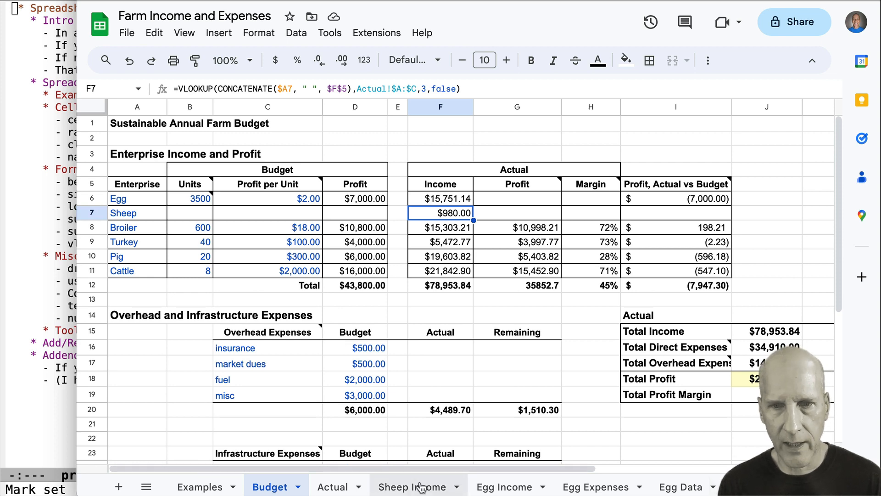
{"action": "left_click", "coordinate": [338, 487]}
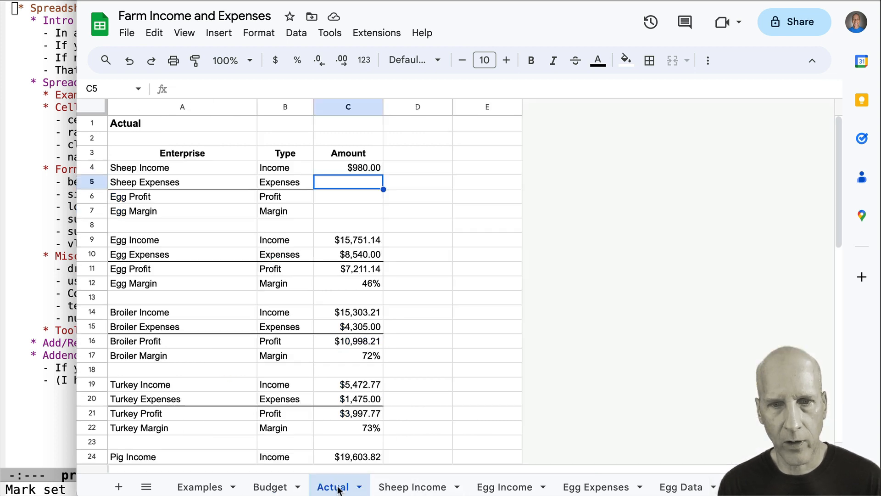
{"action": "left_click", "coordinate": [266, 488]}
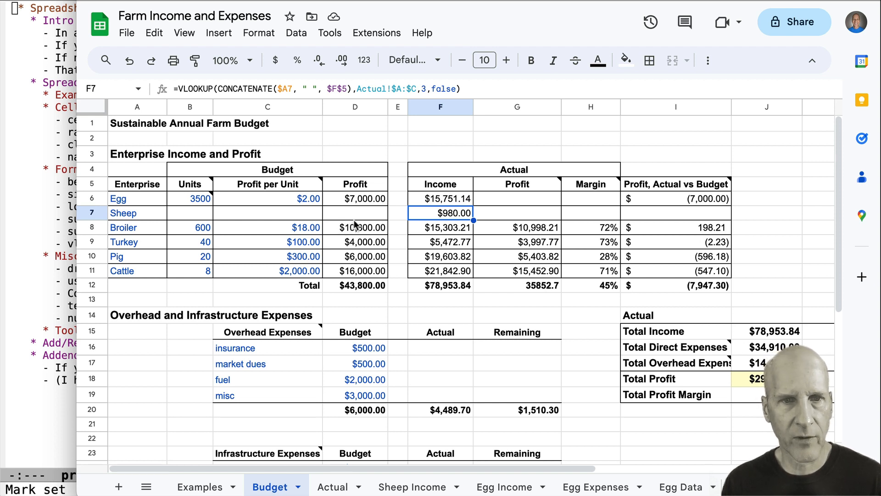
- Delete the Sheep row, row 7, from the Budget sheet
{"action": "left_click", "coordinate": [93, 212]}
{"action": "right_click", "coordinate": [93, 212]}
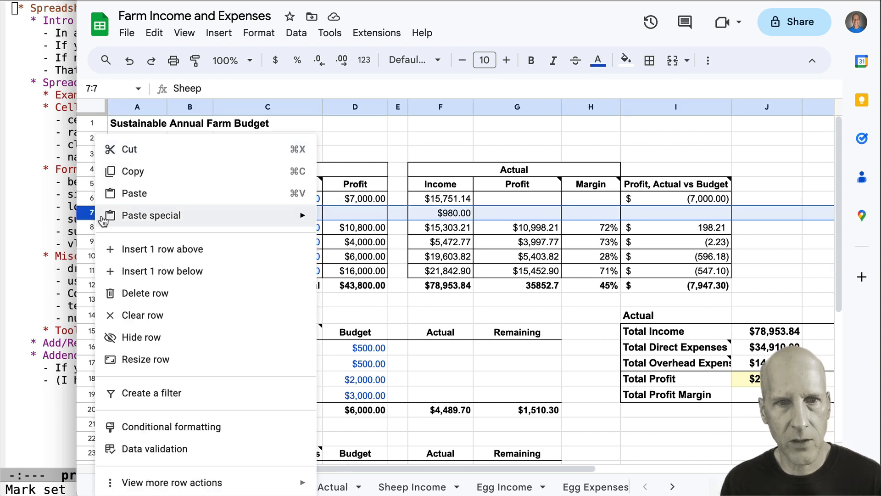
{"action": "left_click", "coordinate": [137, 295]}
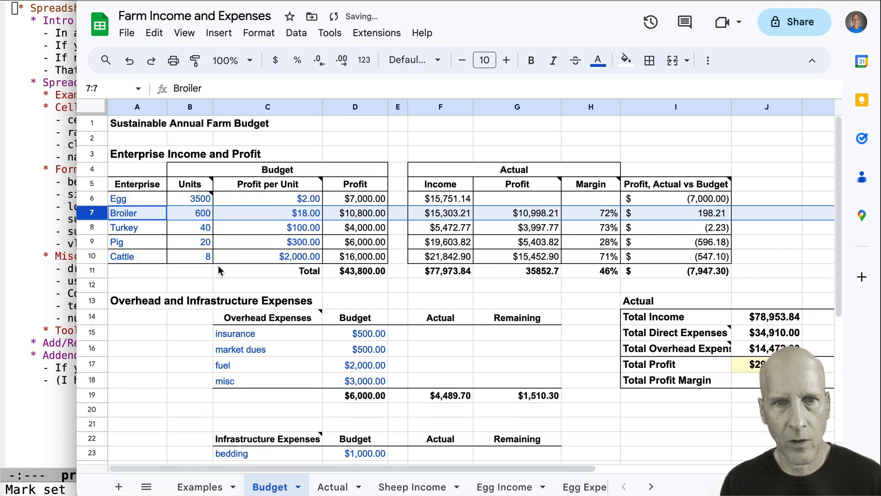
- Delete rows 4 to 8 containing the Sheep block from the Actual sheet
{"action": "left_click", "coordinate": [333, 486]}
{"action": "left_click_drag", "start_coordinate": [94, 167], "coordinate": [94, 224]}
{"action": "right_click", "coordinate": [94, 195]}
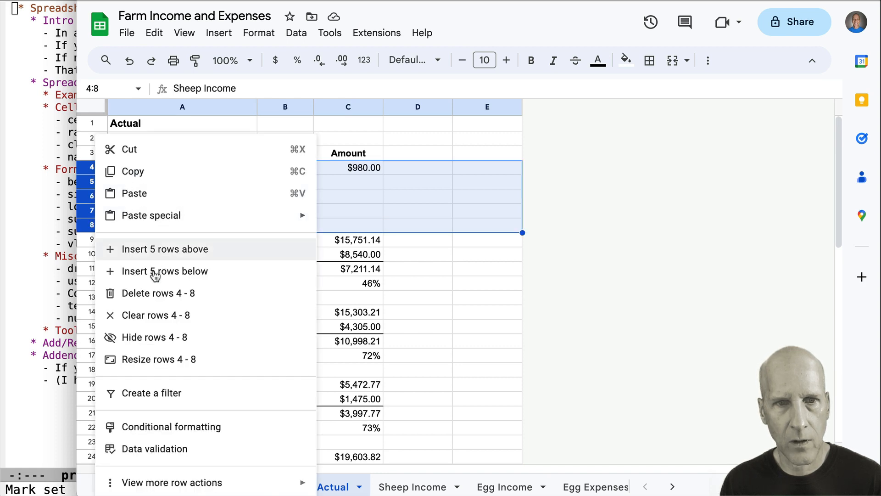
{"action": "left_click", "coordinate": [157, 293]}
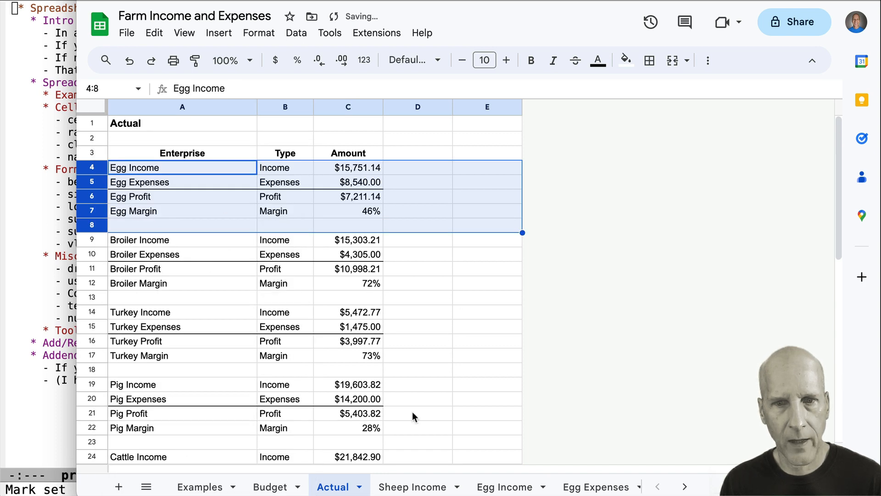
- Delete the Sheep Income sheet from the workbook
{"action": "left_click", "coordinate": [414, 490]}
{"action": "left_click", "coordinate": [458, 487]}
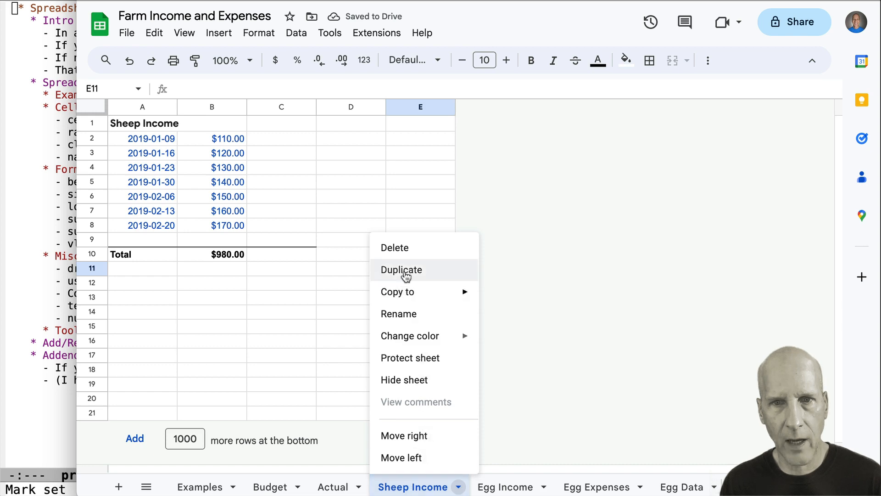
{"action": "left_click", "coordinate": [404, 255]}
{"action": "left_click", "coordinate": [630, 282]}
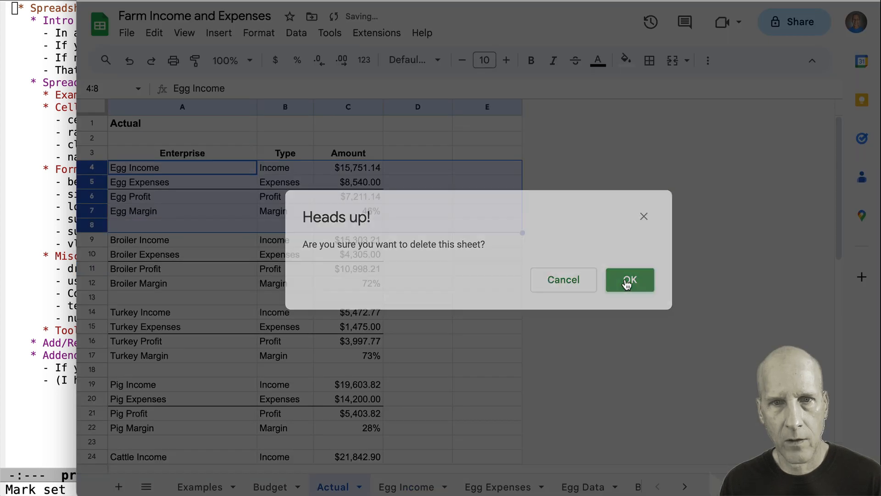
{"action": "left_click", "coordinate": [489, 298]}
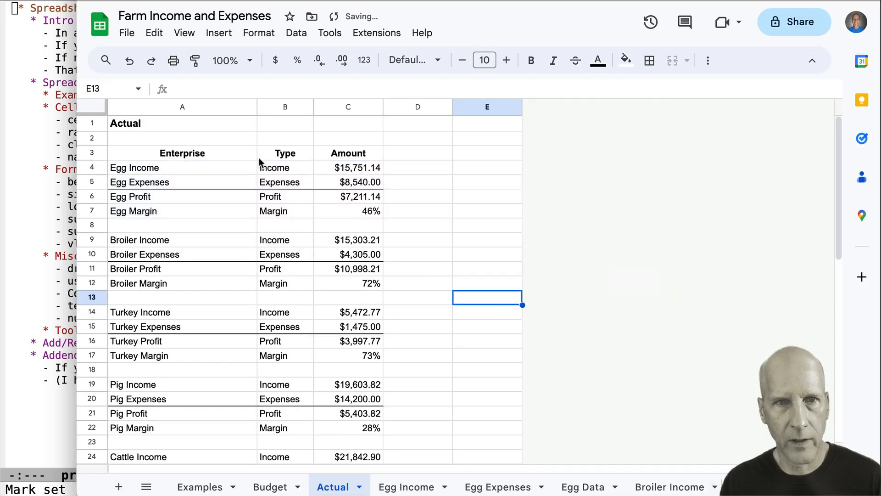
- Remove the sheep_income named range from the workbook and close the named ranges list
{"action": "left_click", "coordinate": [138, 88]}
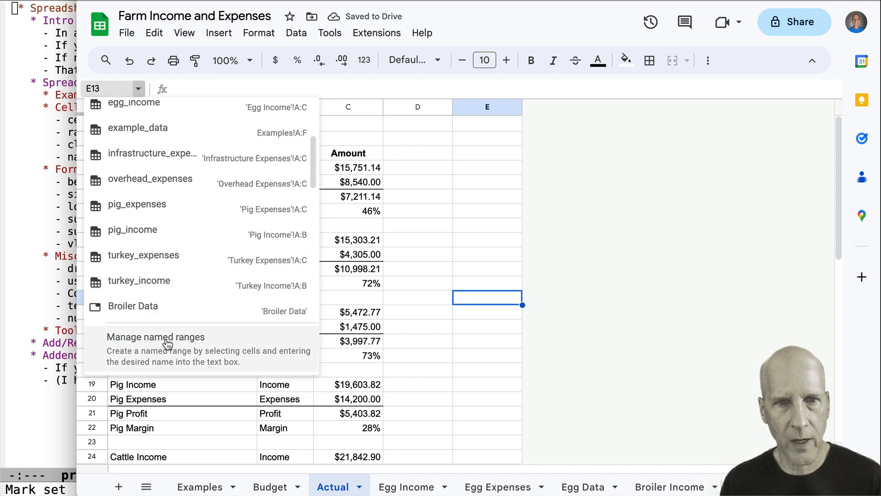
{"action": "left_click", "coordinate": [165, 339]}
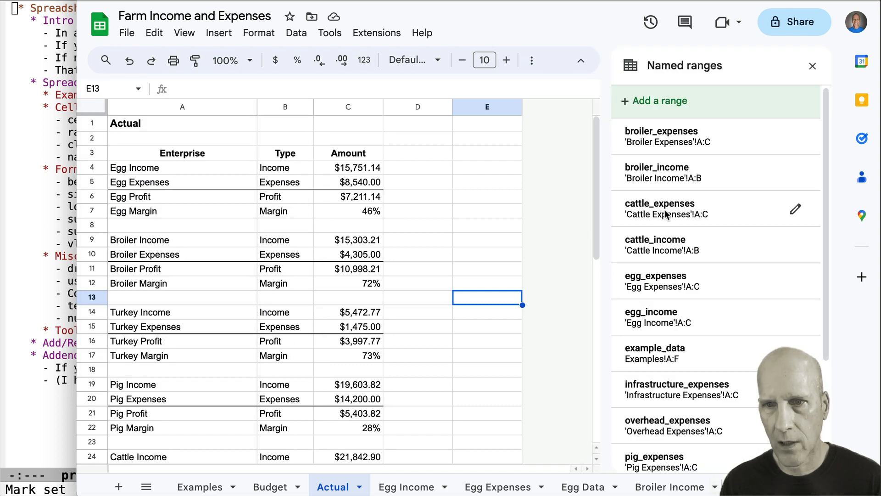
{"action": "scroll", "coordinate": [672, 218], "scroll_direction": "down", "scroll_amount": 3}
{"action": "scroll", "coordinate": [686, 310], "scroll_direction": "down", "scroll_amount": 1}
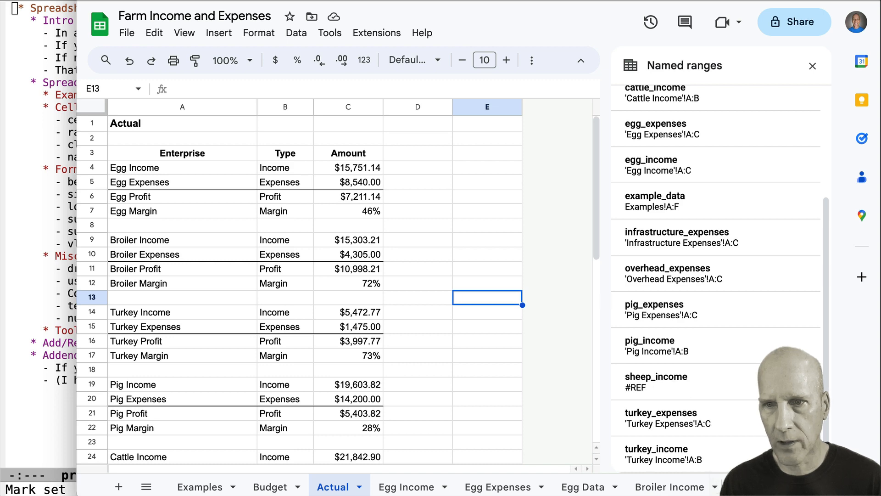
{"action": "left_click", "coordinate": [647, 384]}
{"action": "left_click", "coordinate": [799, 390]}
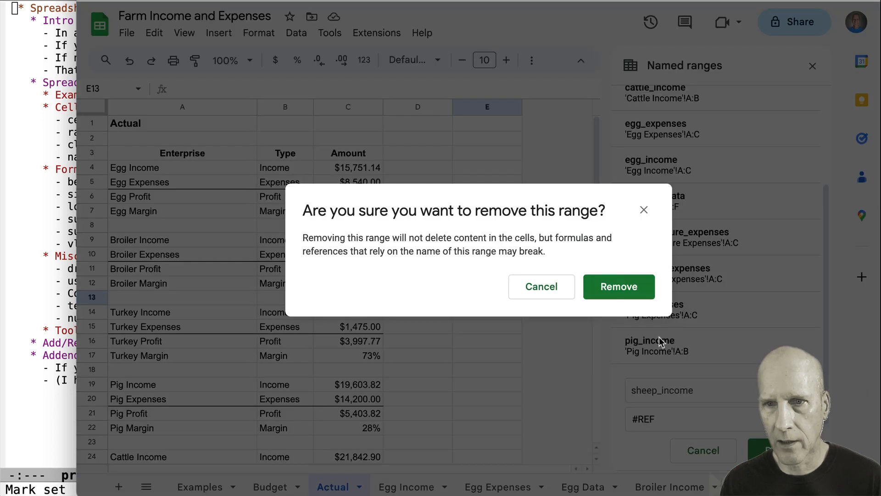
{"action": "left_click", "coordinate": [625, 286]}
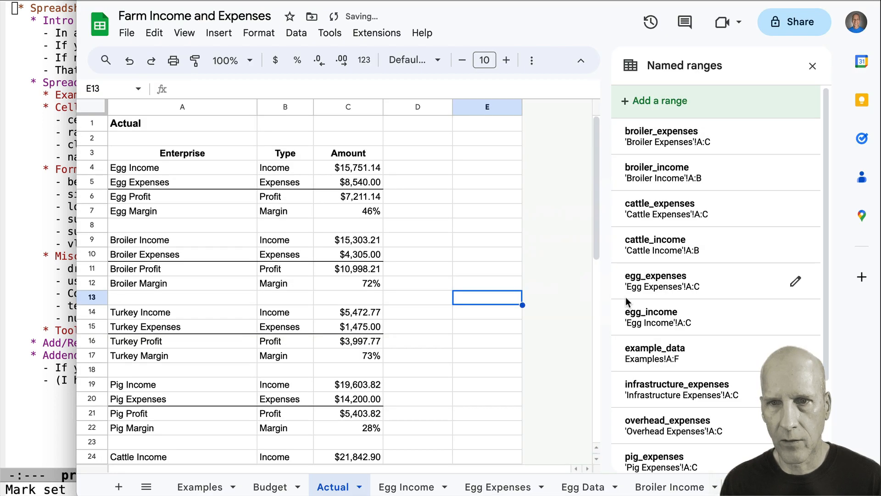
{"action": "left_click", "coordinate": [812, 65]}
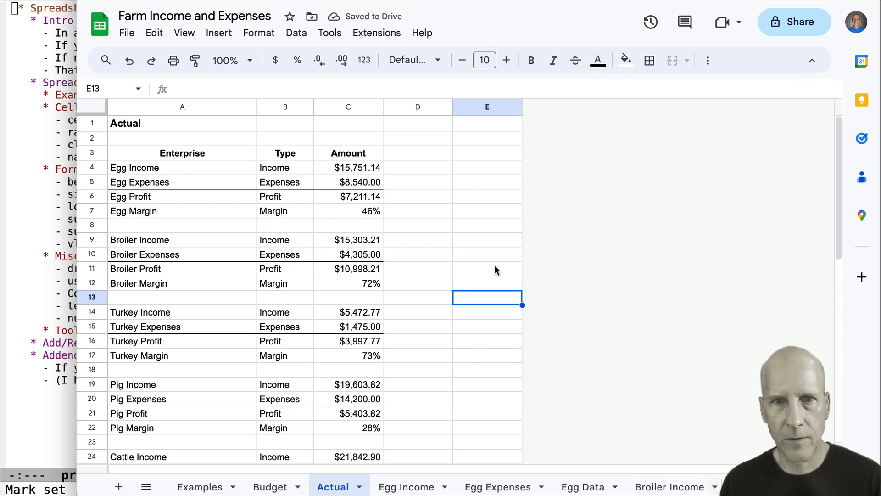
- Check the enterprise figures and the total margin formula in H11 on the Budget sheet
{"action": "left_click", "coordinate": [268, 485]}
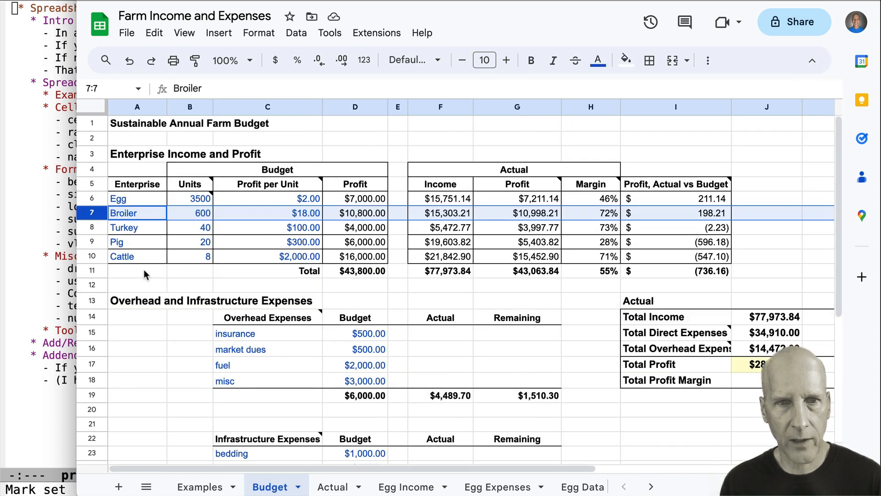
{"action": "left_click", "coordinate": [592, 274]}
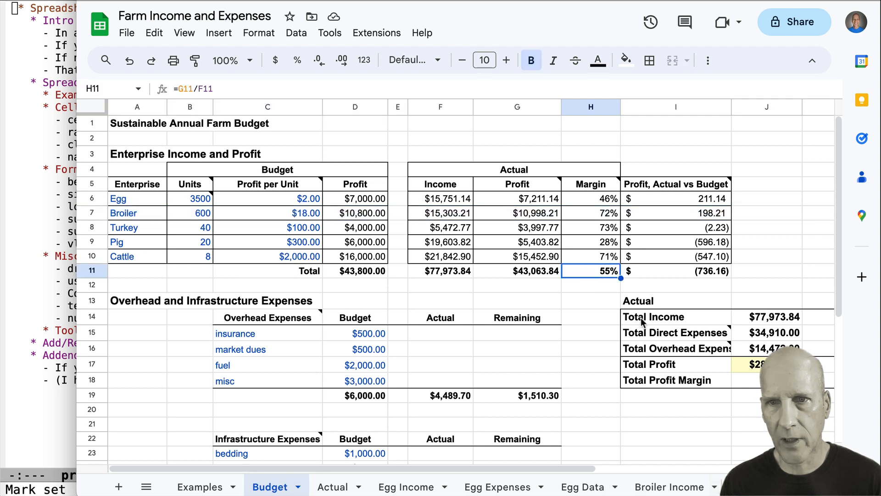
{"action": "left_click", "coordinate": [716, 423]}
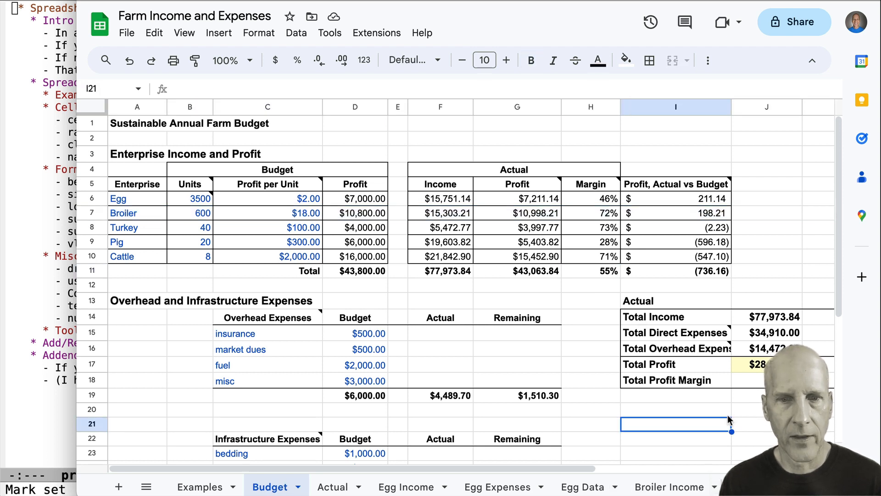